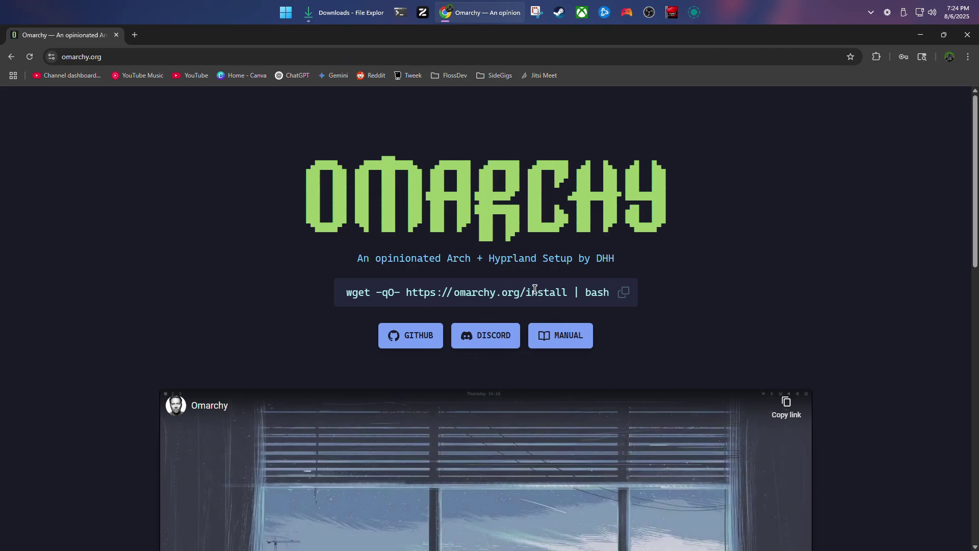
Step: Browse the Omarchy page and open the manual's Getting Started chapter
{"action": "scroll", "coordinate": [673, 278], "scroll_direction": "down", "scroll_amount": 8}
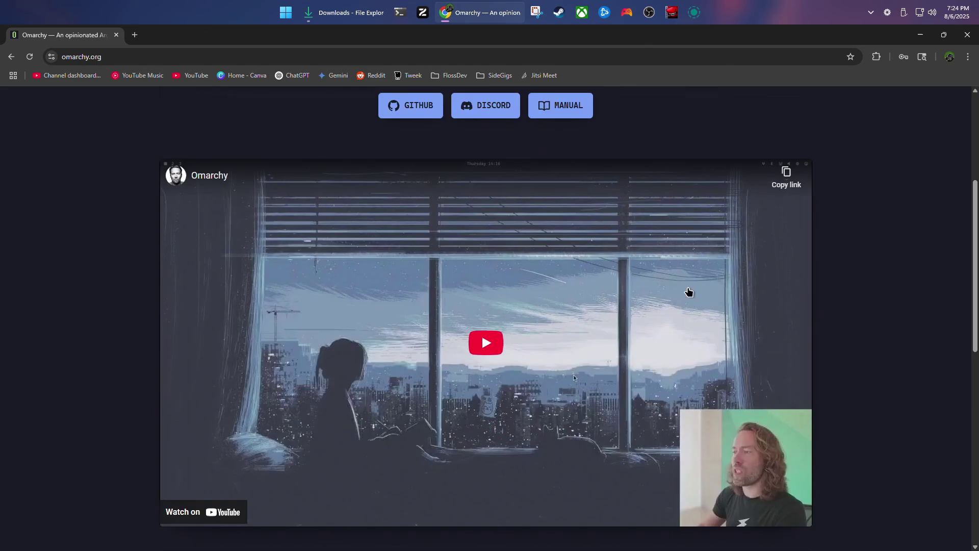
{"action": "scroll", "coordinate": [667, 293], "scroll_direction": "down", "scroll_amount": 4}
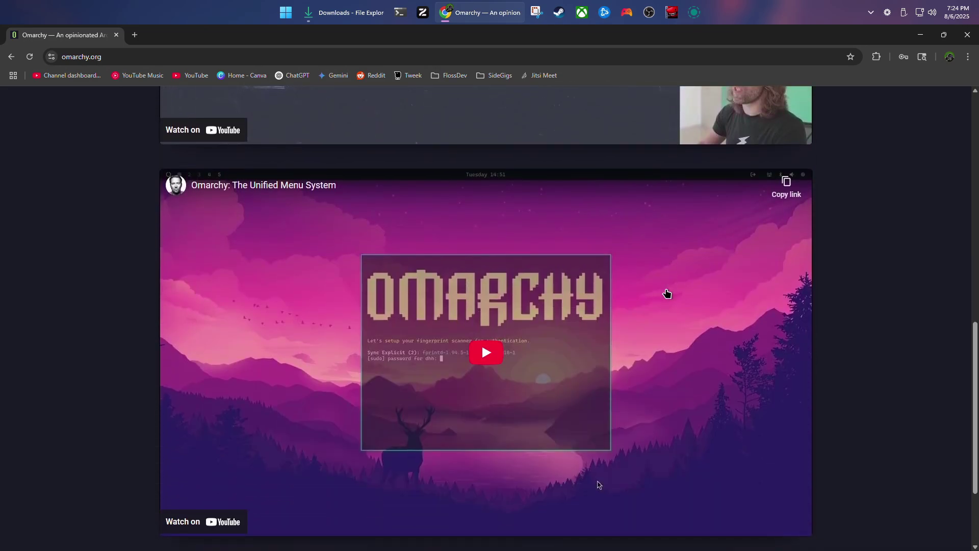
{"action": "scroll", "coordinate": [667, 294], "scroll_direction": "down", "scroll_amount": 1}
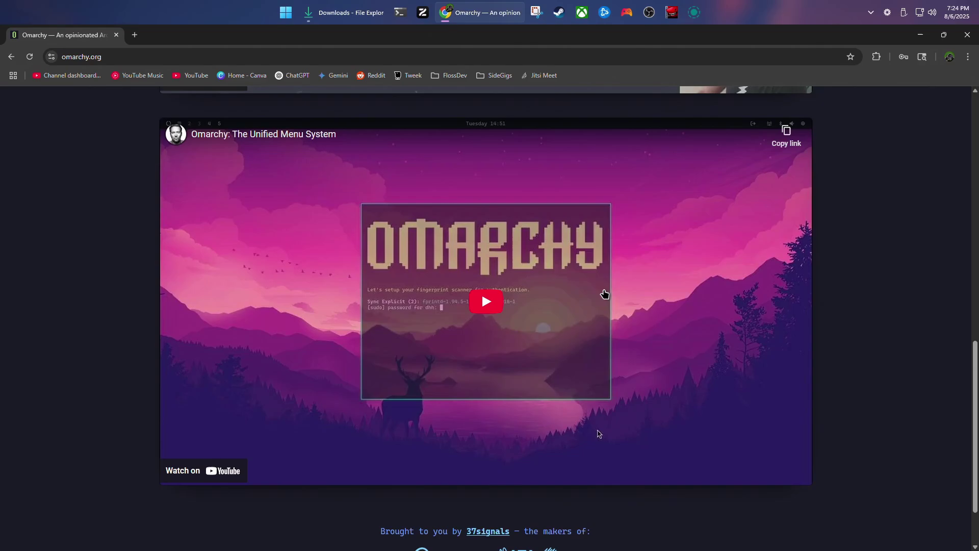
{"action": "scroll", "coordinate": [607, 294], "scroll_direction": "up", "scroll_amount": 5}
{"action": "scroll", "coordinate": [610, 296], "scroll_direction": "up", "scroll_amount": 8}
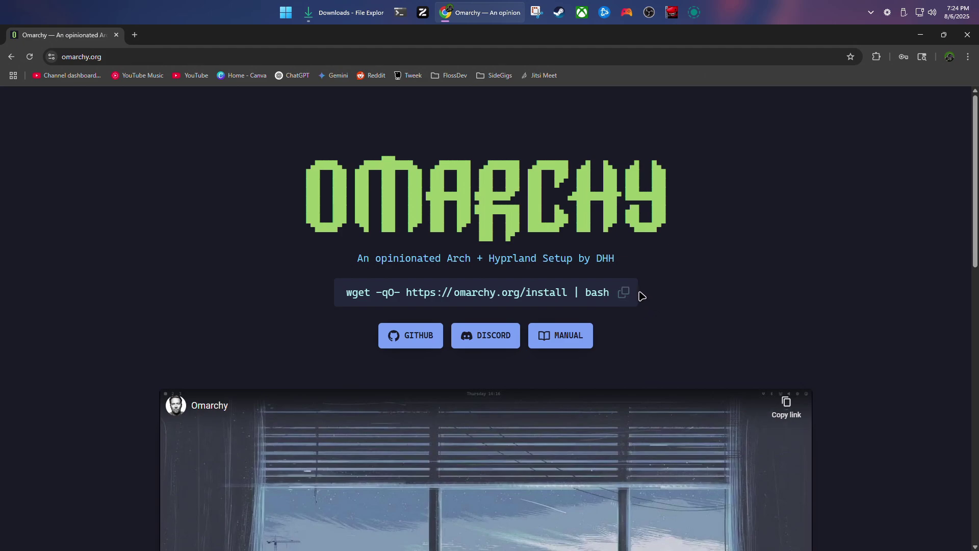
{"action": "scroll", "coordinate": [660, 291], "scroll_direction": "down", "scroll_amount": 7}
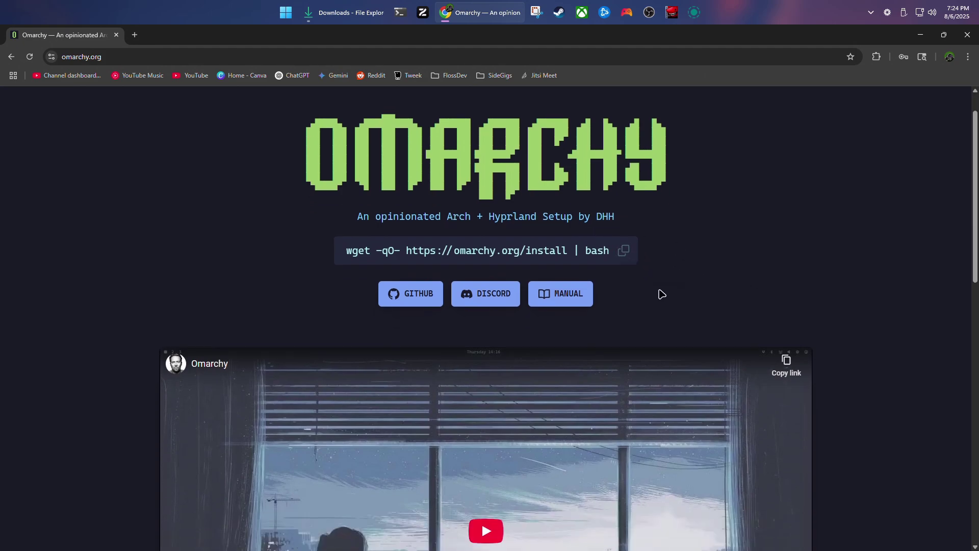
{"action": "scroll", "coordinate": [689, 296], "scroll_direction": "up", "scroll_amount": 4}
{"action": "scroll", "coordinate": [690, 296], "scroll_direction": "up", "scroll_amount": 3}
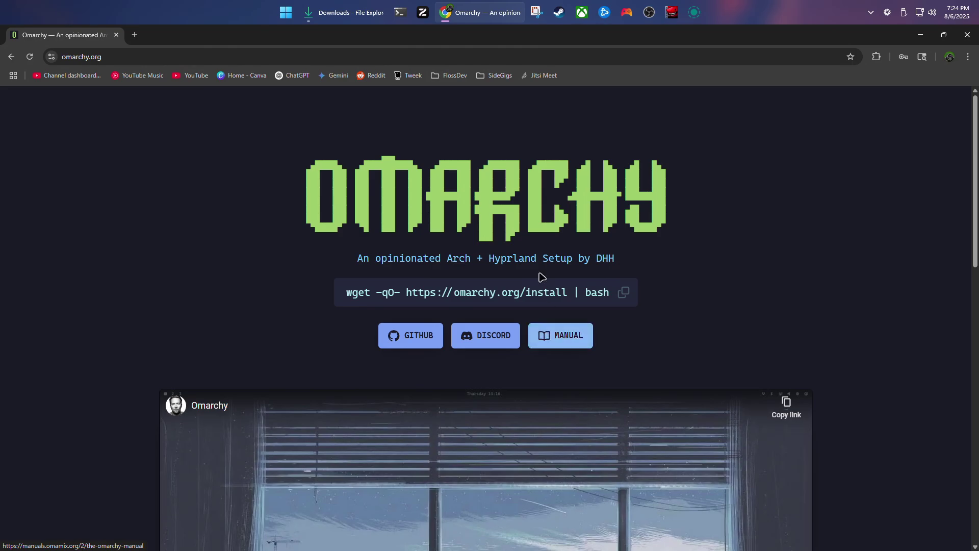
{"action": "left_click", "coordinate": [575, 335]}
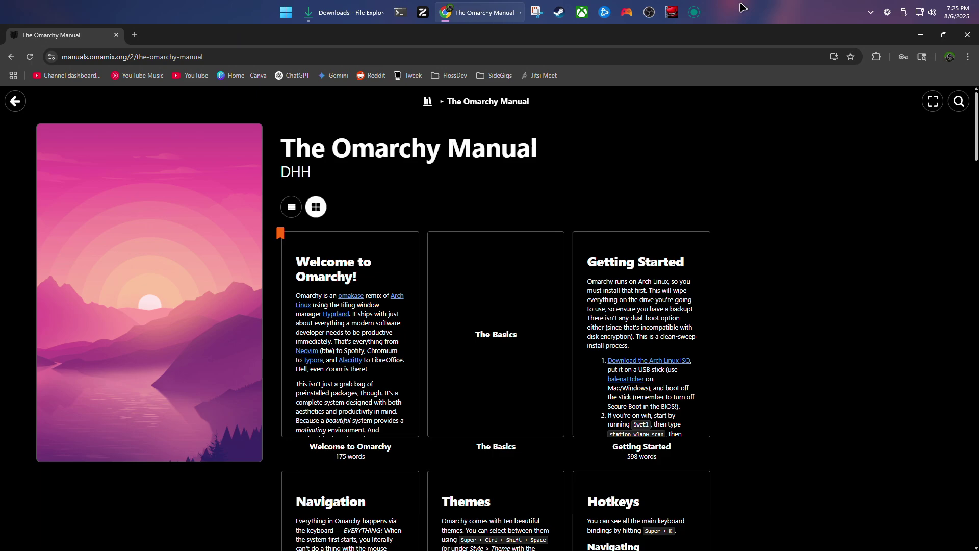
{"action": "left_click", "coordinate": [634, 343]}
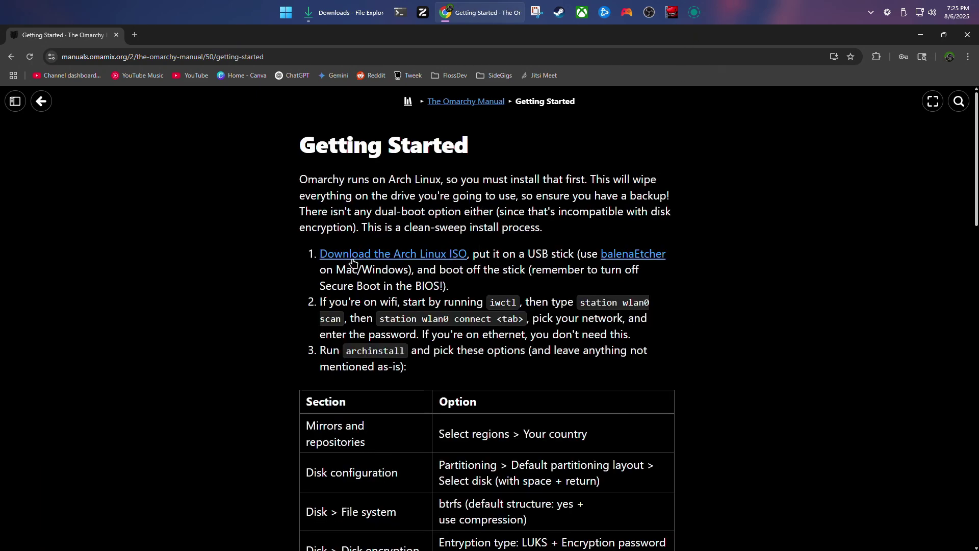
Step: Download archlinux-2025.08.01-x86_64.iso from a mirror and return to Getting Started
{"action": "left_click", "coordinate": [412, 259]}
{"action": "scroll", "coordinate": [165, 230], "scroll_direction": "down", "scroll_amount": 2}
{"action": "left_click", "coordinate": [91, 149]}
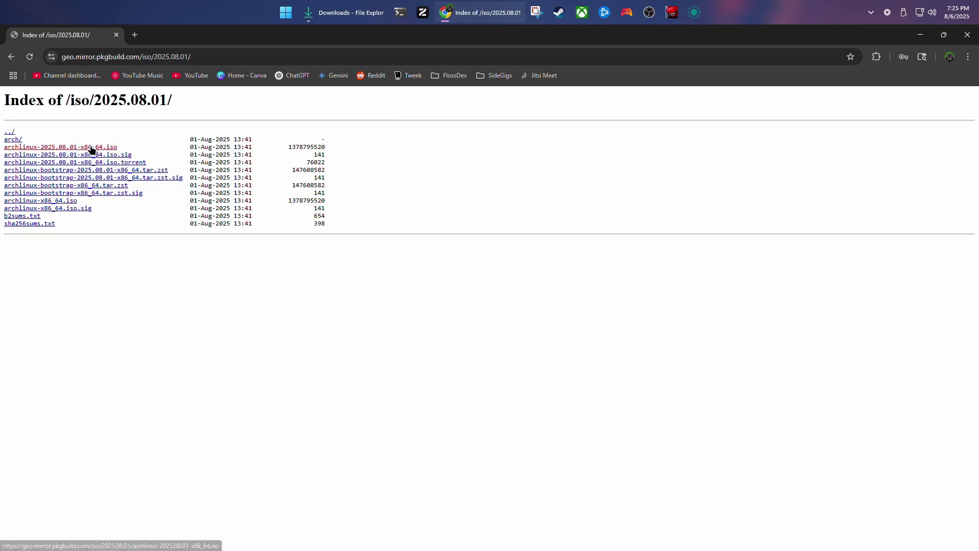
{"action": "left_click", "coordinate": [90, 149]}
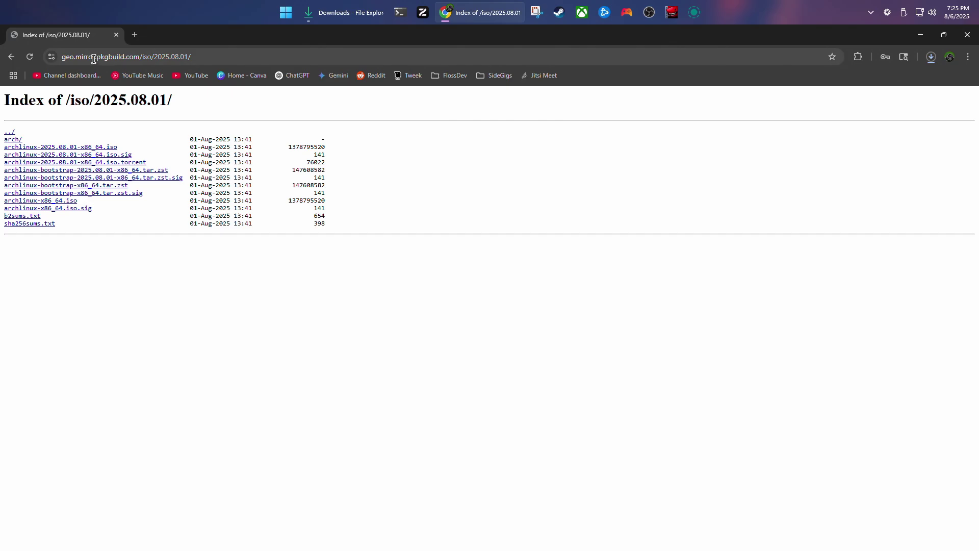
{"action": "key", "text": "alt+Left"}
{"action": "key", "text": "alt+Left"}
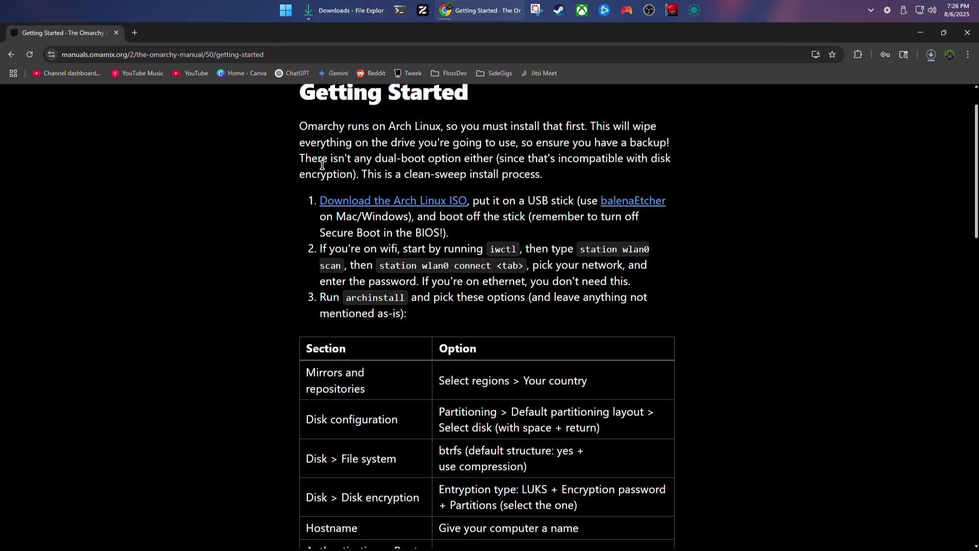
{"action": "left_click", "coordinate": [341, 15]}
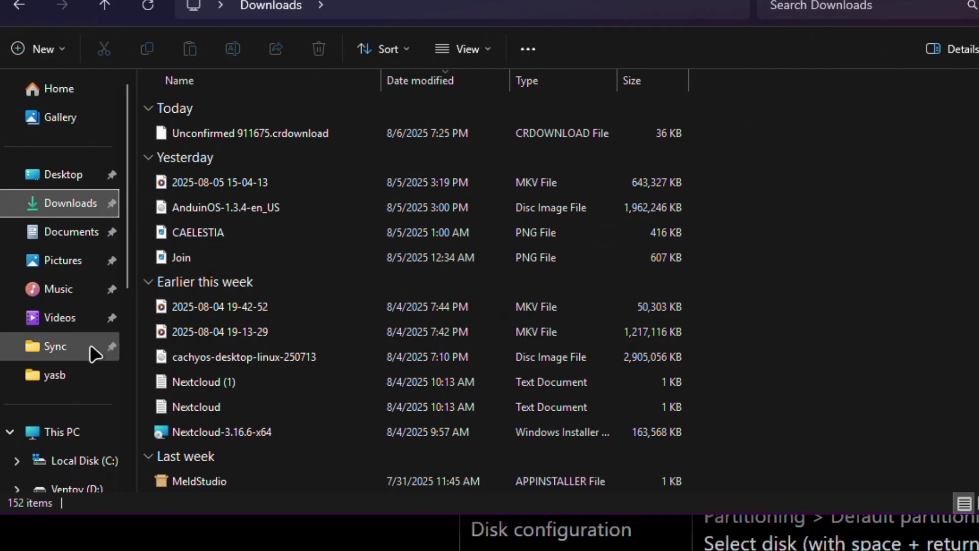
{"action": "scroll", "coordinate": [92, 331], "scroll_direction": "down", "scroll_amount": 3}
{"action": "left_click", "coordinate": [61, 284]}
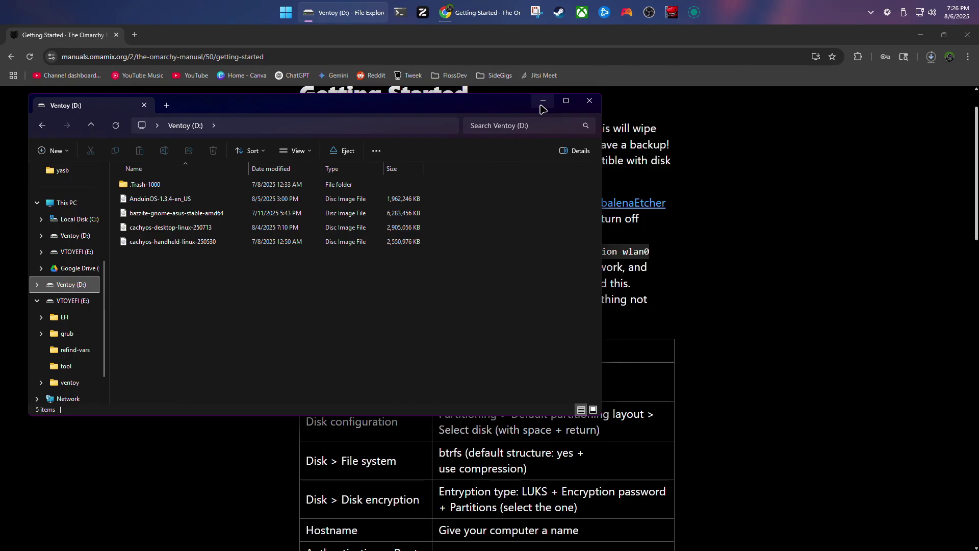
{"action": "left_click", "coordinate": [542, 104]}
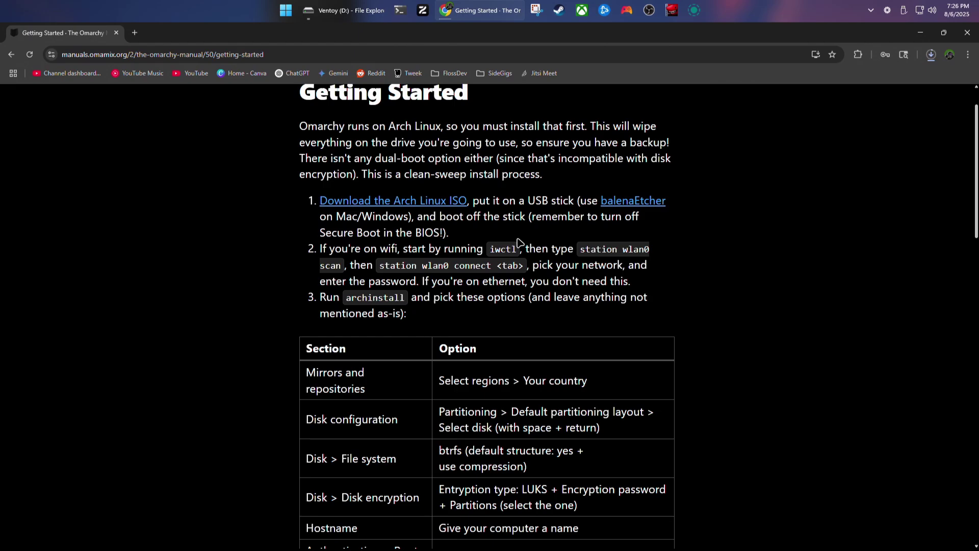
Step: Scroll through the manual's archinstall options table and disk-encryption notes
{"action": "scroll", "coordinate": [440, 229], "scroll_direction": "down", "scroll_amount": 2}
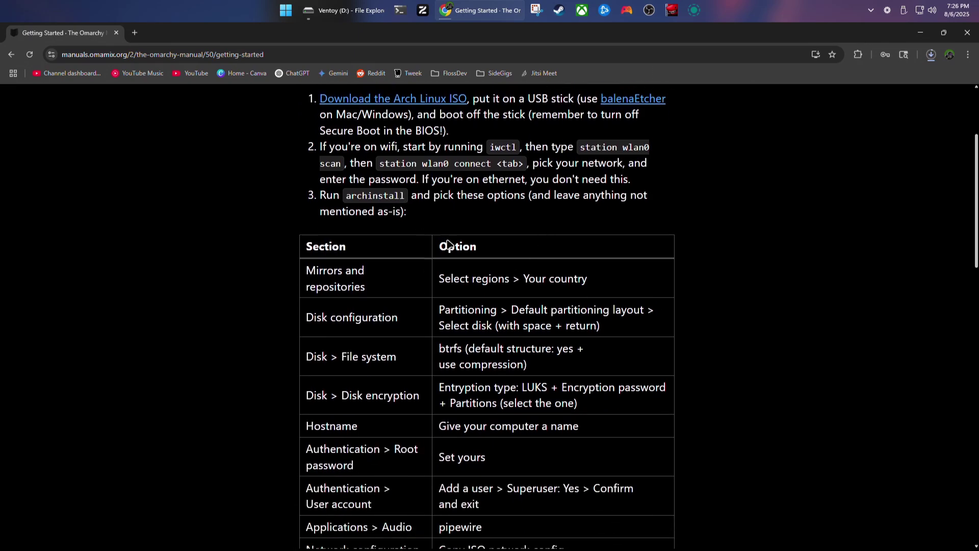
{"action": "scroll", "coordinate": [466, 291], "scroll_direction": "down", "scroll_amount": 7}
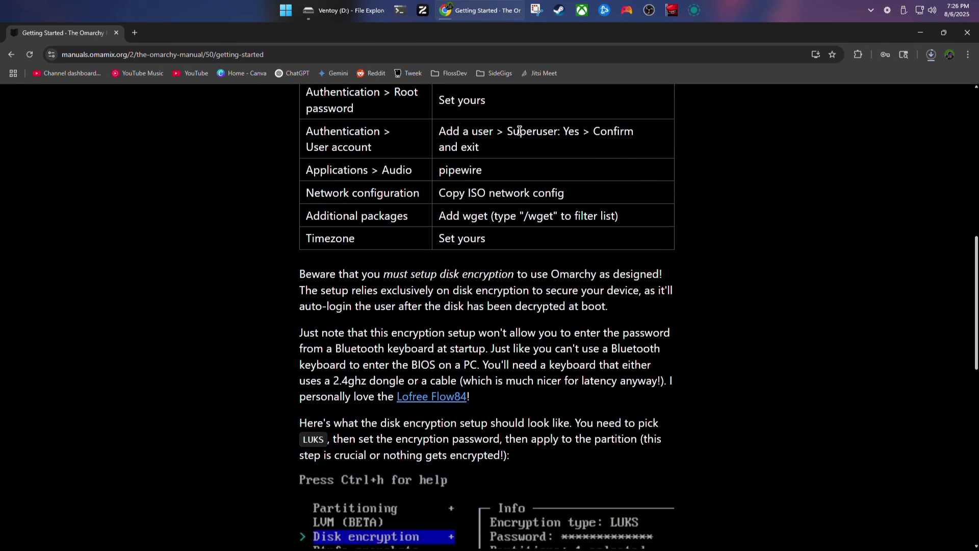
{"action": "scroll", "coordinate": [528, 276], "scroll_direction": "up", "scroll_amount": 2}
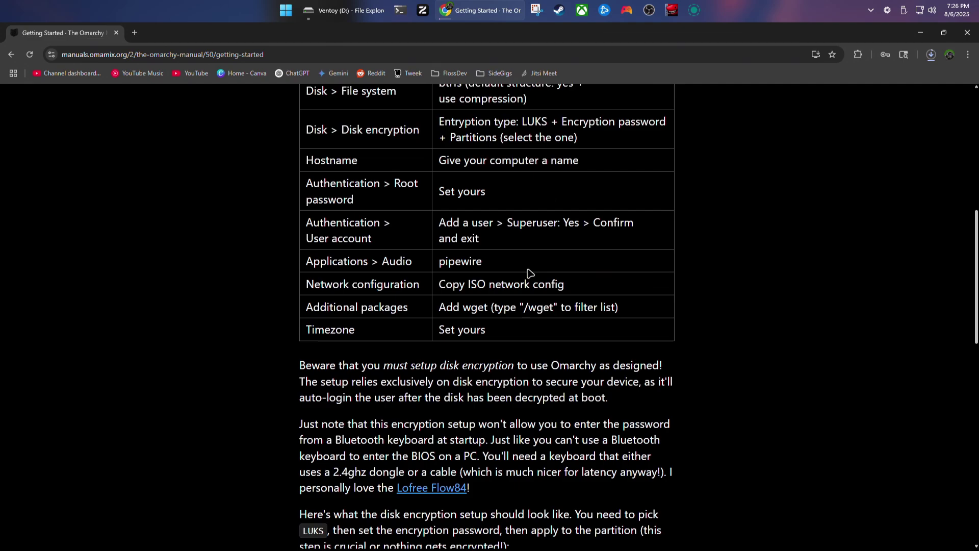
{"action": "scroll", "coordinate": [528, 274], "scroll_direction": "up", "scroll_amount": 3}
{"action": "scroll", "coordinate": [519, 287], "scroll_direction": "down", "scroll_amount": 1}
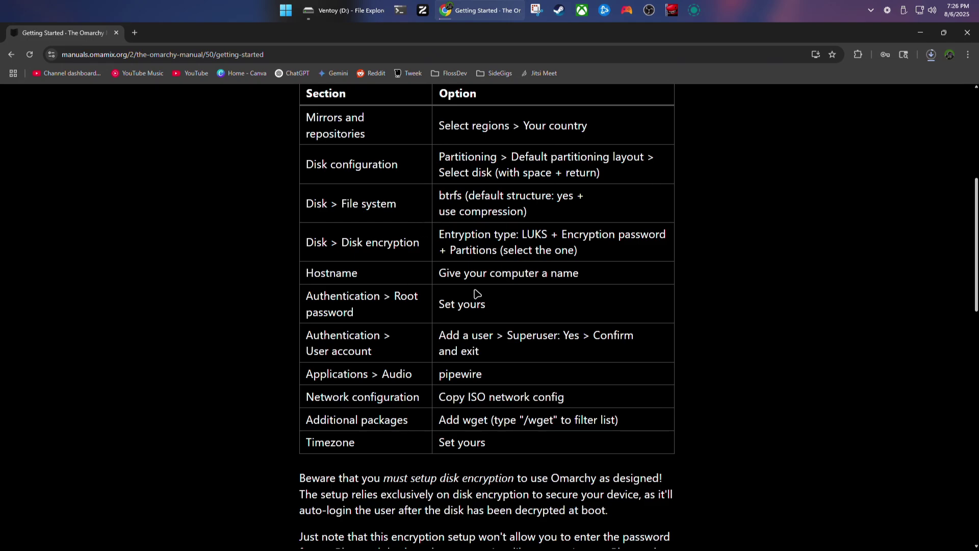
{"action": "scroll", "coordinate": [488, 261], "scroll_direction": "down", "scroll_amount": 3}
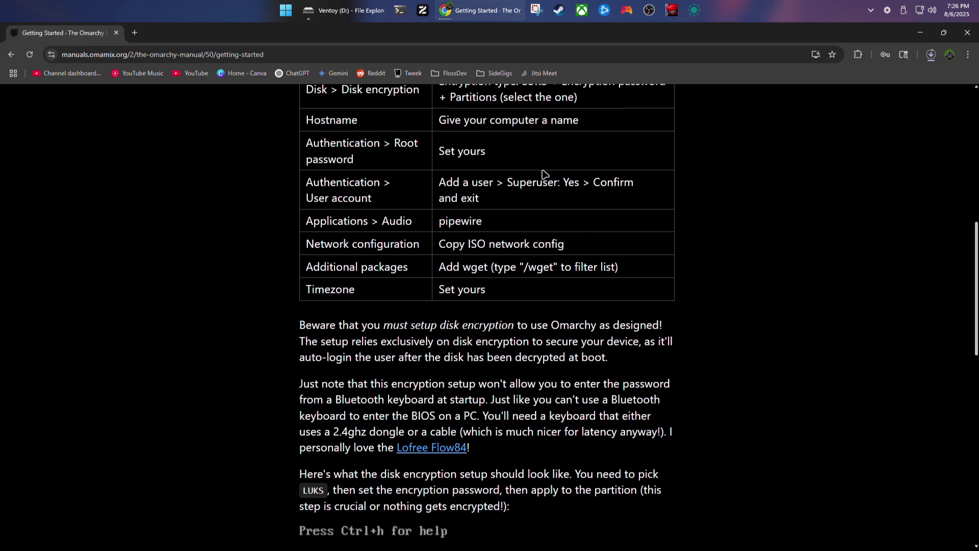
{"action": "scroll", "coordinate": [489, 268], "scroll_direction": "down", "scroll_amount": 1}
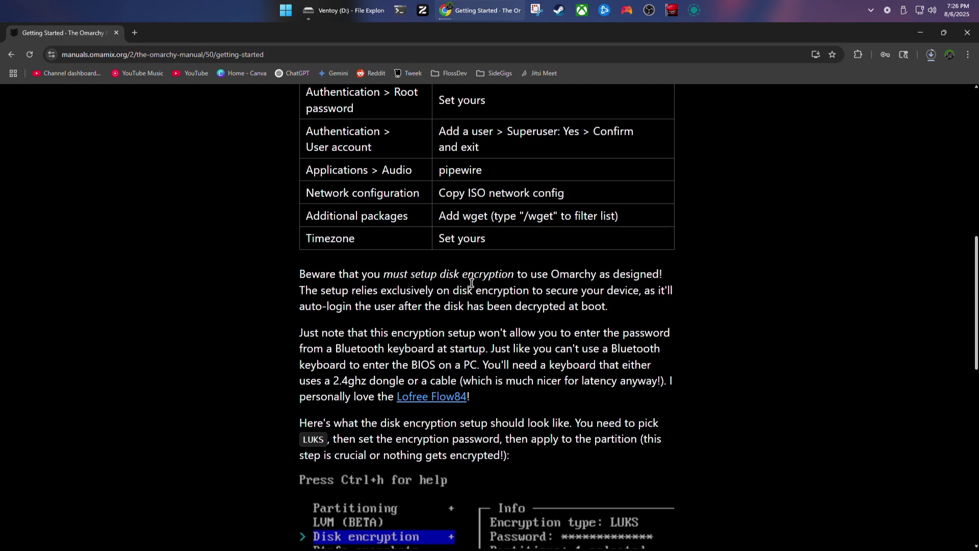
{"action": "scroll", "coordinate": [577, 312], "scroll_direction": "up", "scroll_amount": 1}
{"action": "scroll", "coordinate": [576, 311], "scroll_direction": "up", "scroll_amount": 3}
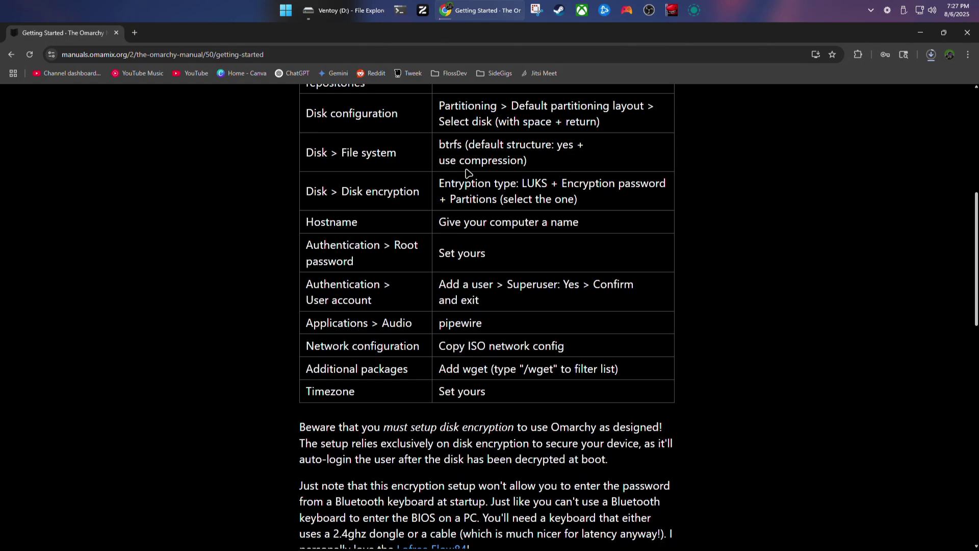
{"action": "scroll", "coordinate": [544, 270], "scroll_direction": "down", "scroll_amount": 6}
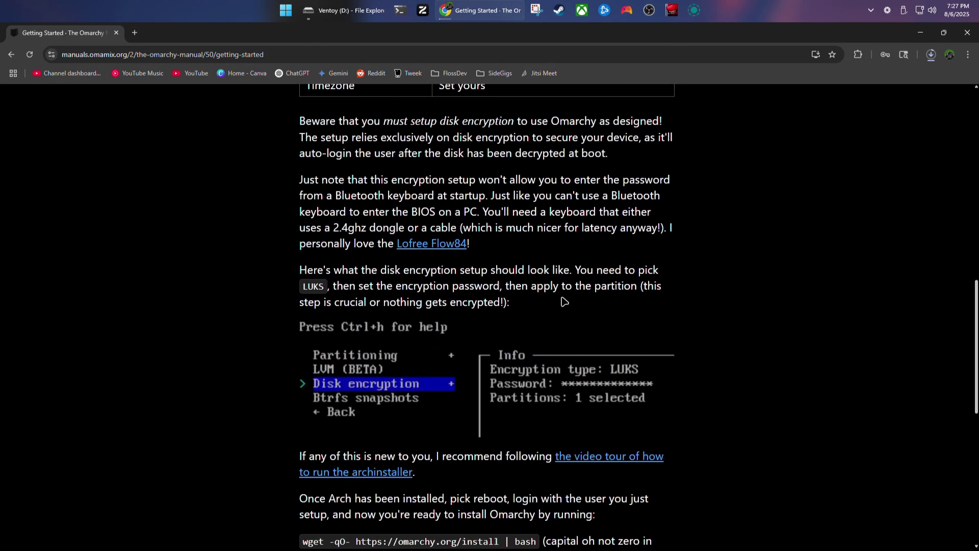
{"action": "scroll", "coordinate": [560, 301], "scroll_direction": "up", "scroll_amount": 8}
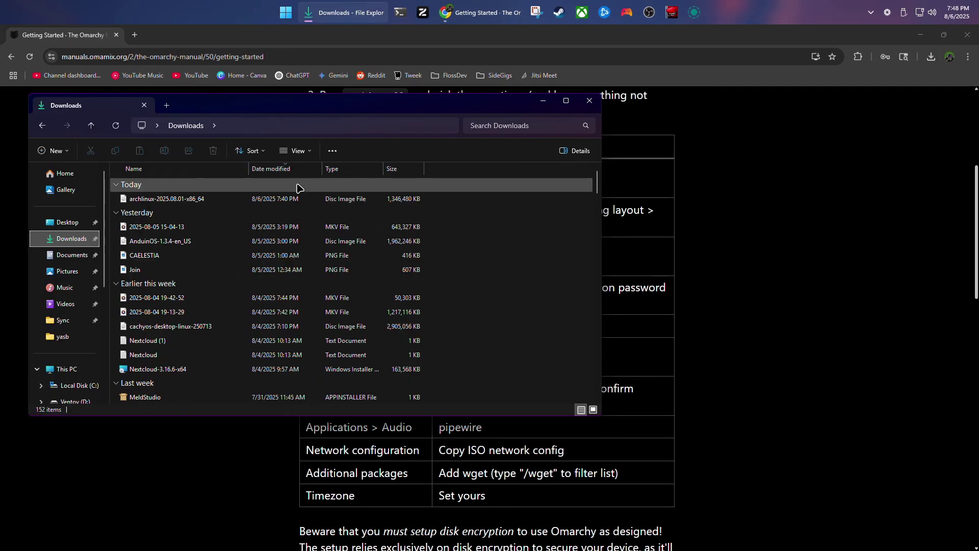
Step: Copy the archlinux-2025.08.01-x86_64 ISO from Downloads onto the Ventoy (D:) drive
{"action": "left_click", "coordinate": [202, 198]}
{"action": "right_click", "coordinate": [204, 199]}
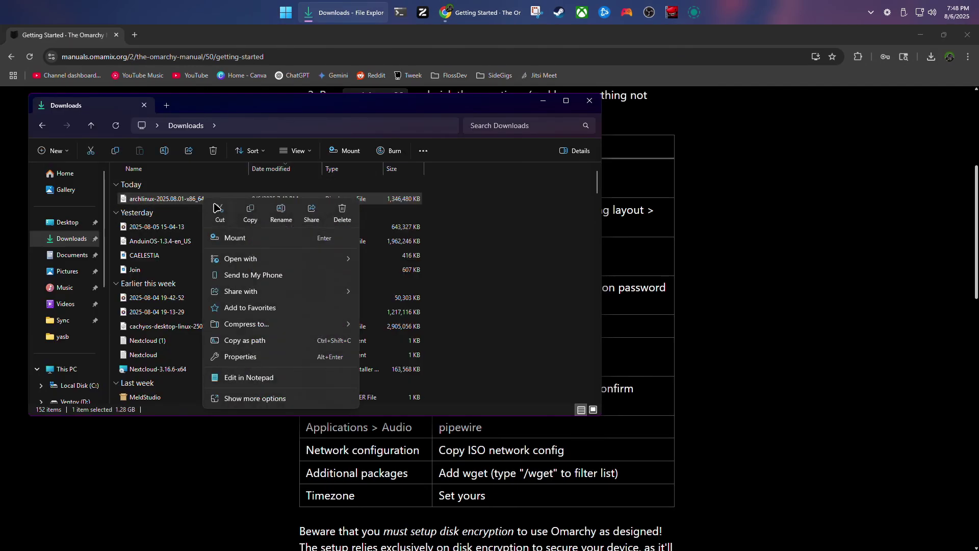
{"action": "left_click_drag", "start_coordinate": [188, 204], "coordinate": [120, 357]}
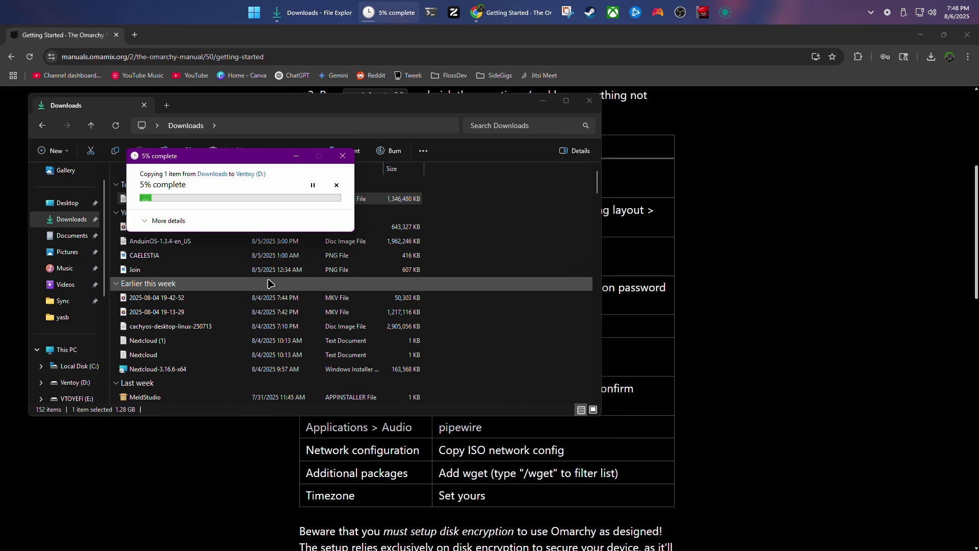
Step: Check the ISO images on Ventoy (D:) and close File Explorer
{"action": "left_click", "coordinate": [710, 260]}
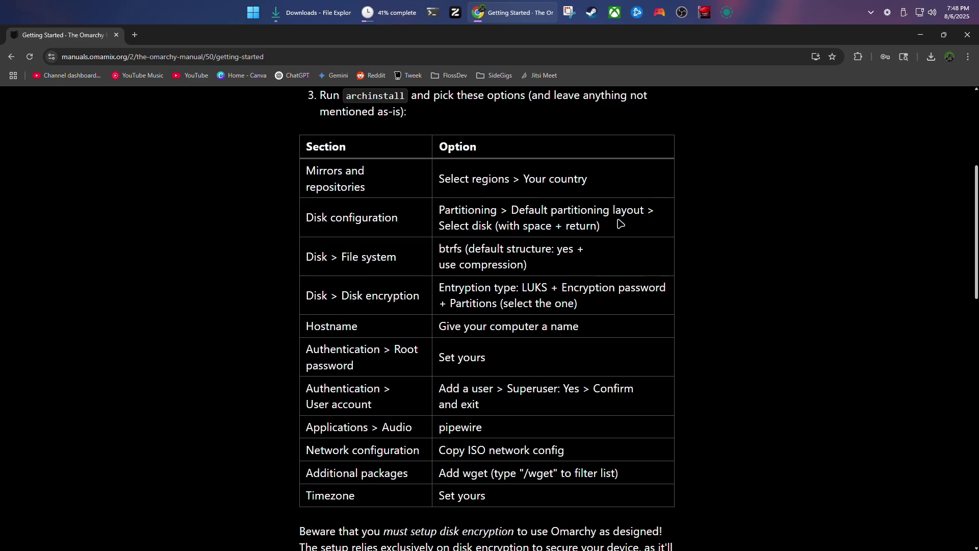
{"action": "key", "text": "alt+Tab"}
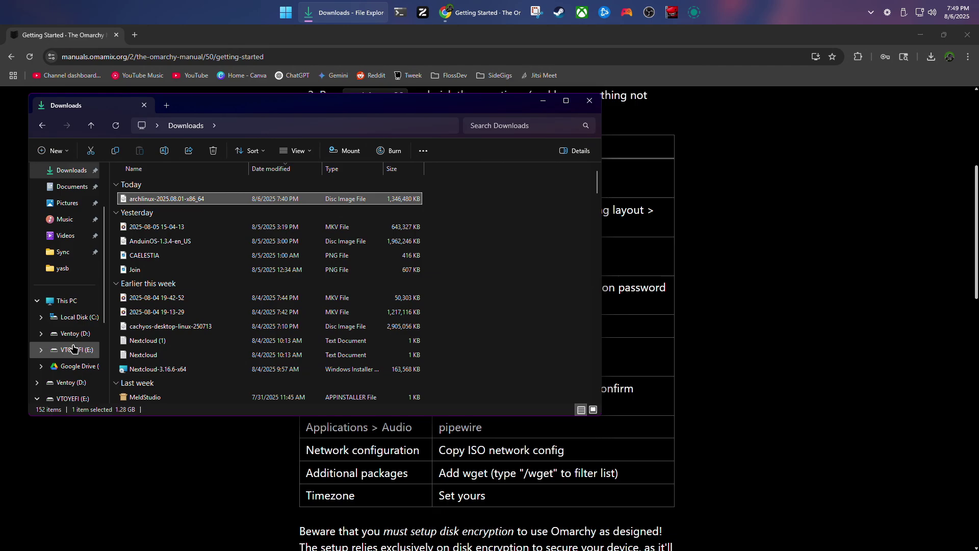
{"action": "left_click", "coordinate": [72, 333]}
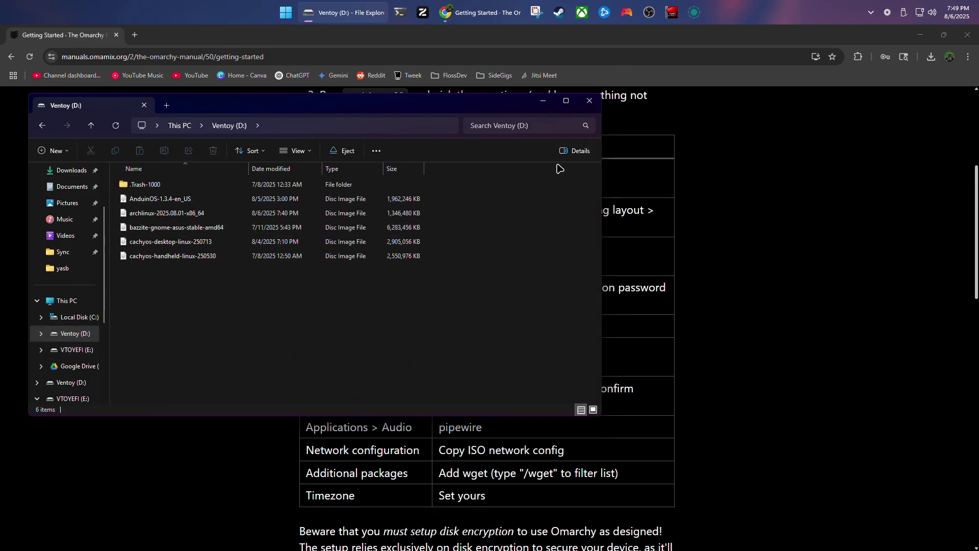
{"action": "left_click", "coordinate": [589, 102]}
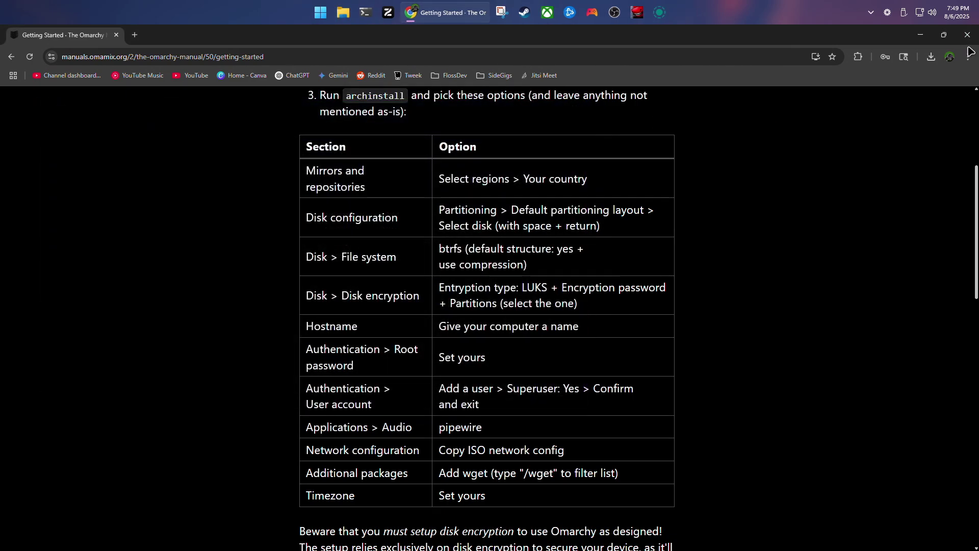
Step: Close Chrome, restart, and boot the archlinux ISO from Ventoy in normal mode
{"action": "left_click", "coordinate": [967, 35]}
{"action": "left_click", "coordinate": [356, 13]}
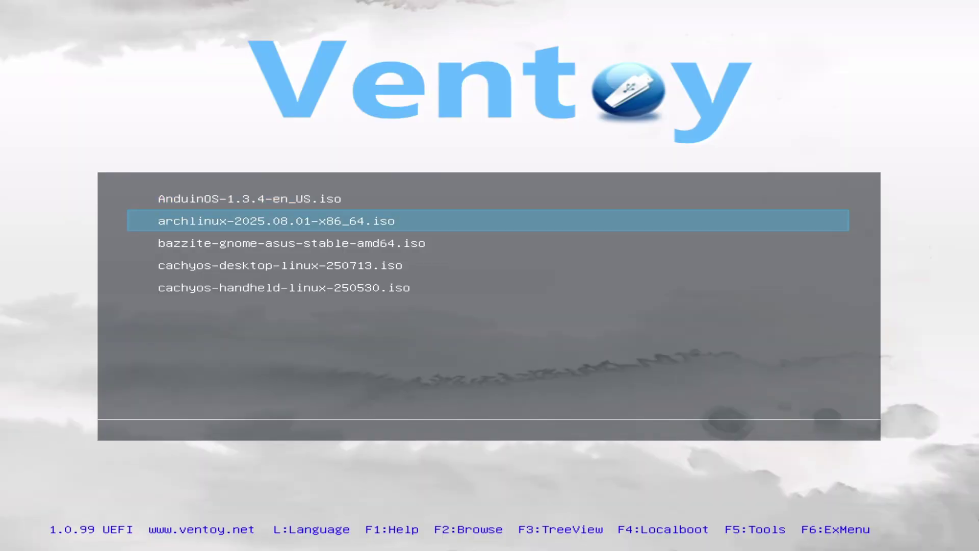
{"action": "key", "text": "Return"}
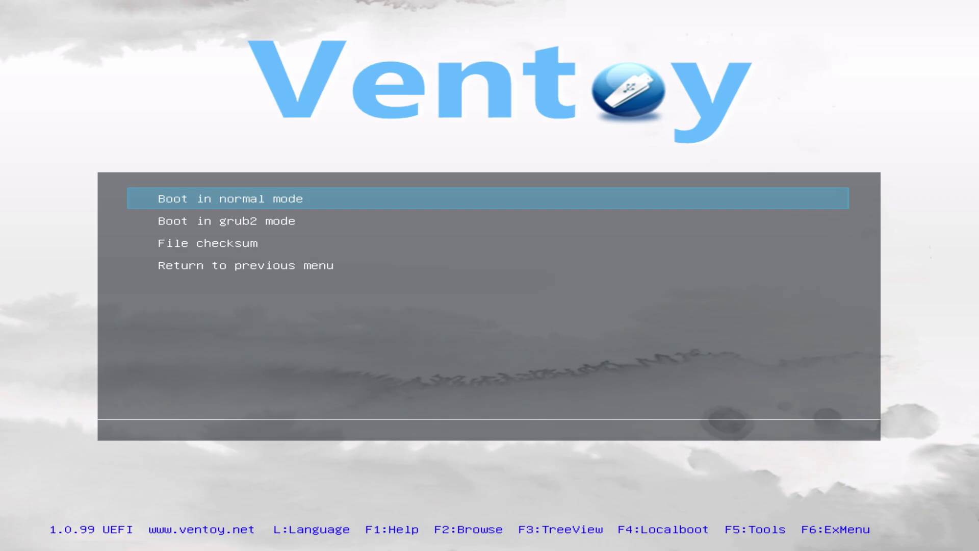
{"action": "key", "text": "Return"}
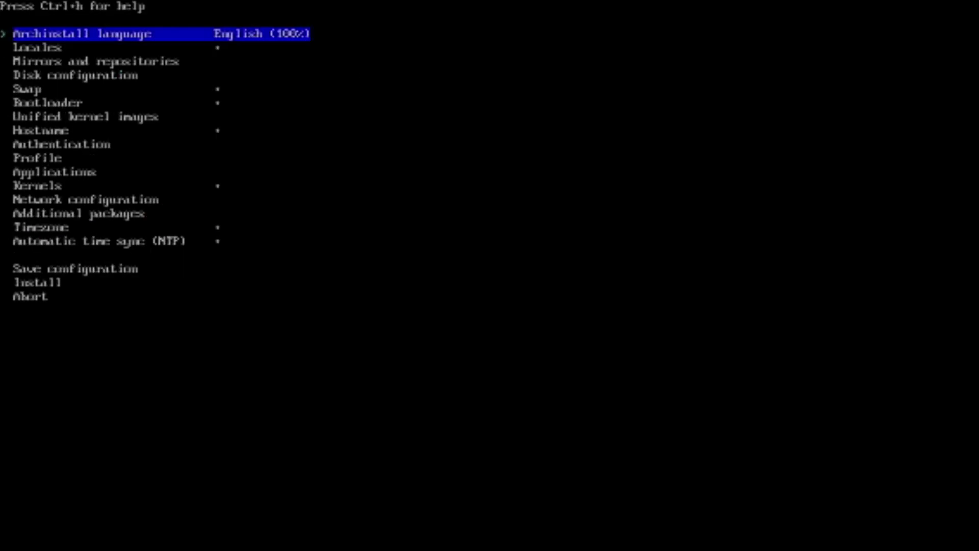
Step: Pick United States under Mirrors and repositories > Mirror regions, then return to the main menu
{"action": "key", "text": "Down"}
{"action": "key", "text": "Down"}
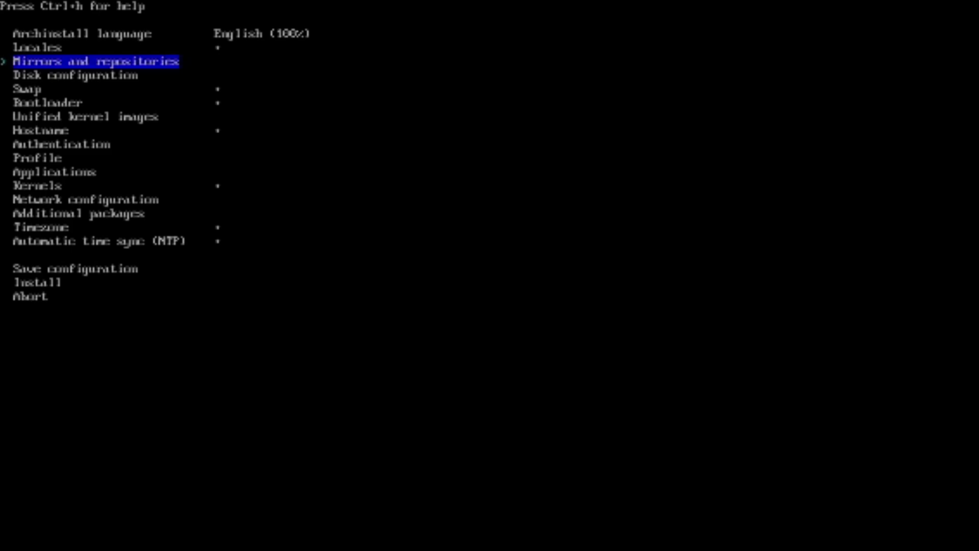
{"action": "key", "text": "Return"}
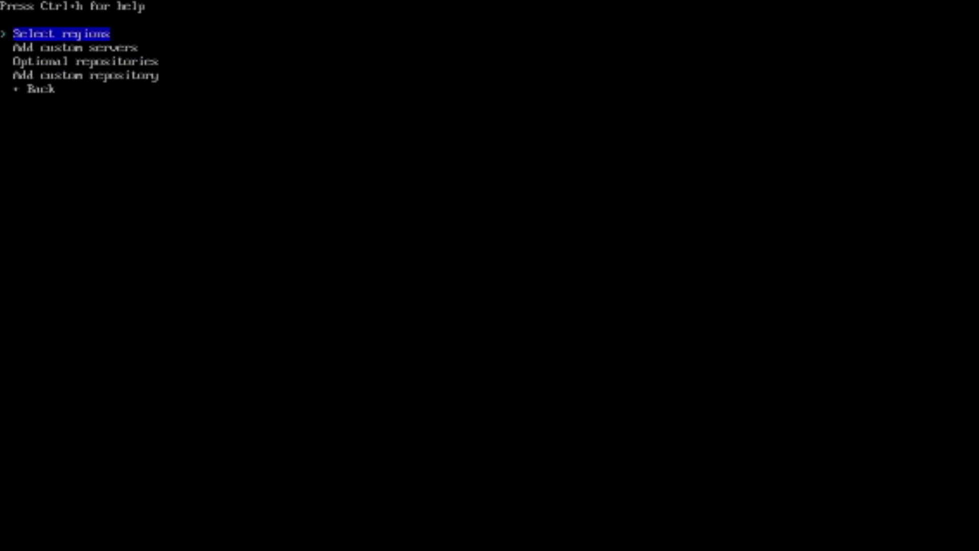
{"action": "key", "text": "Return"}
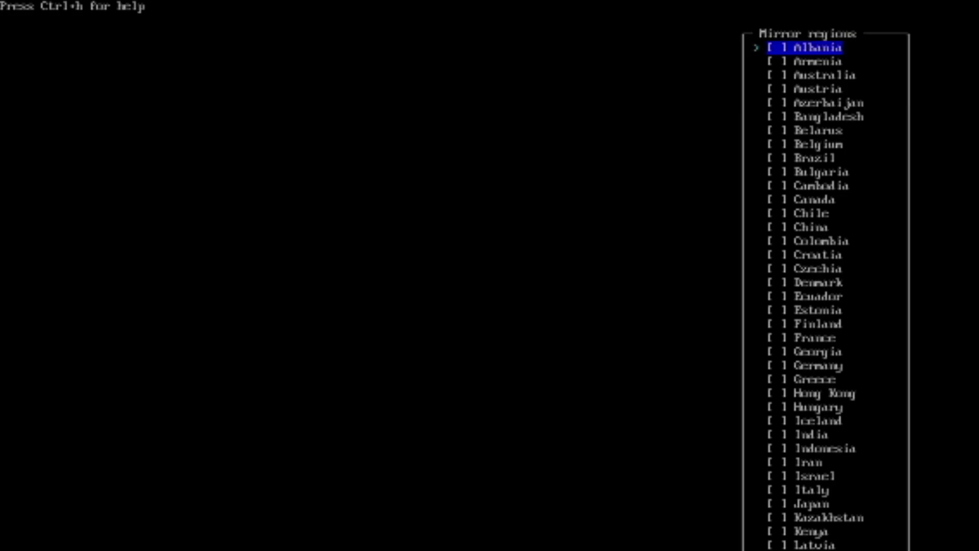
{"action": "key", "text": "Down"}
{"action": "key", "text": "Down"}
{"action": "key", "text": "Down"}
{"action": "key", "text": "Down"}
{"action": "key", "text": "Down"}
{"action": "key", "text": "Down"}
{"action": "key", "text": "Down"}
{"action": "key", "text": "Down"}
{"action": "key", "text": "Down"}
{"action": "key", "text": "Down"}
{"action": "key", "text": "Down"}
{"action": "key", "text": "Down"}
{"action": "key", "text": "Down"}
{"action": "key", "text": "Down"}
{"action": "key", "text": "Down"}
{"action": "key", "text": "Down"}
{"action": "key", "text": "Down"}
{"action": "key", "text": "Down"}
{"action": "key", "text": "Down"}
{"action": "key", "text": "Down"}
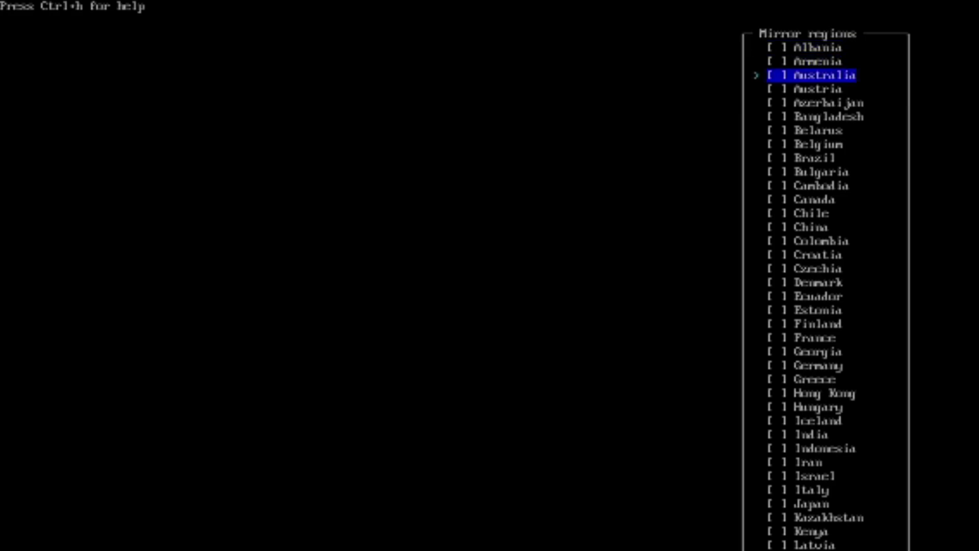
{"action": "key", "text": "Down"}
{"action": "key", "text": "Down"}
{"action": "key", "text": "Down"}
{"action": "key", "text": "Down"}
{"action": "key", "text": "Down"}
{"action": "key", "text": "Down"}
{"action": "key", "text": "Down"}
{"action": "key", "text": "Down"}
{"action": "key", "text": "Down"}
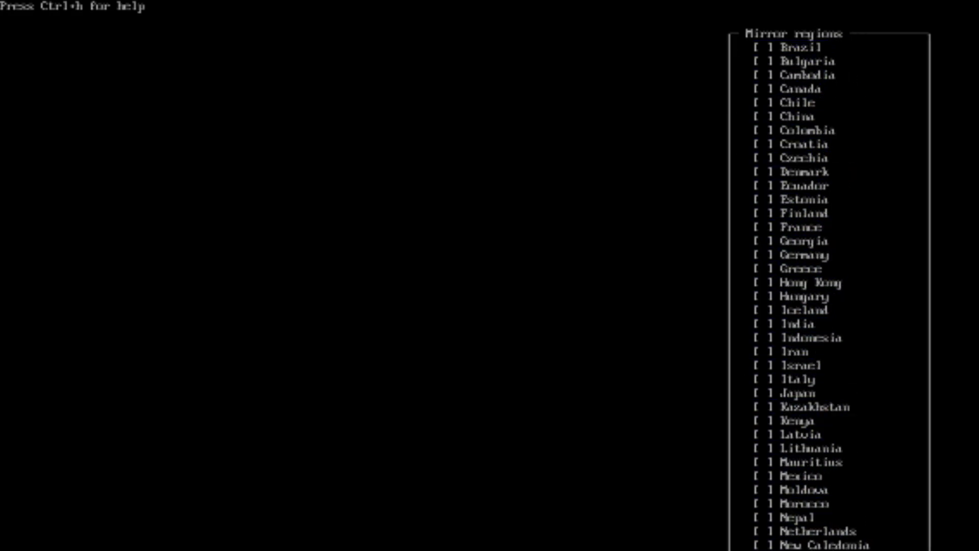
{"action": "key", "text": "Return"}
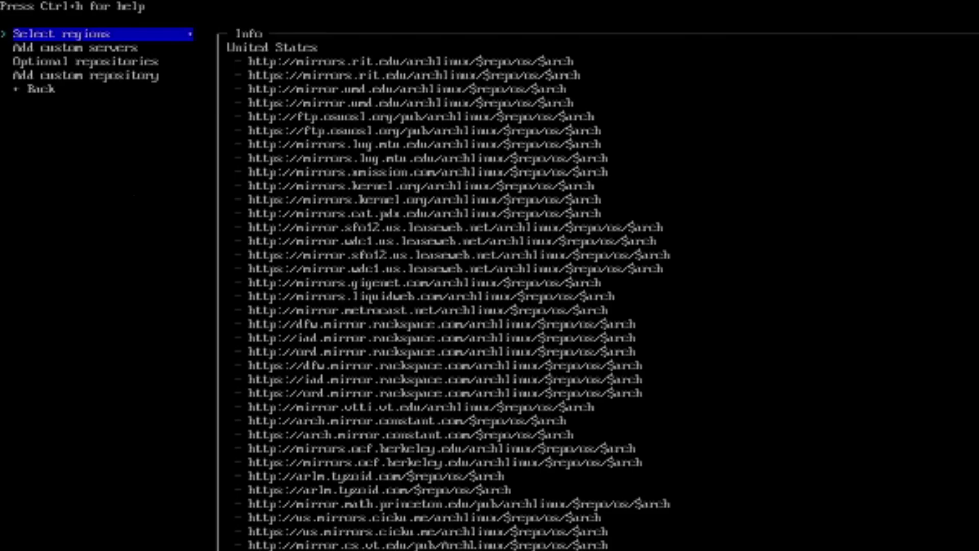
{"action": "key", "text": "Escape"}
{"action": "key", "text": "Down"}
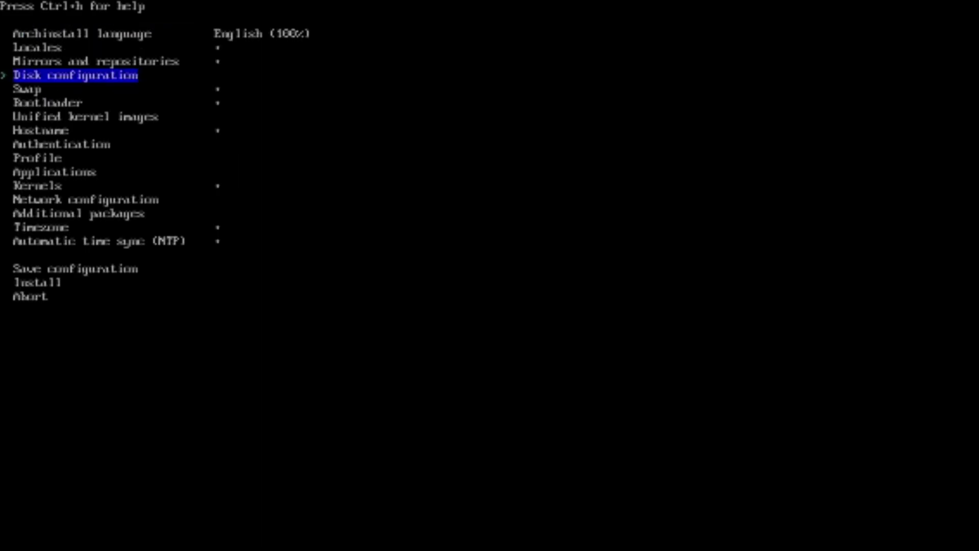
Step: Use the best-effort default btrfs partition layout on the WD_BLACK SN770 1TB drive
{"action": "key", "text": "Return"}
{"action": "key", "text": "Return"}
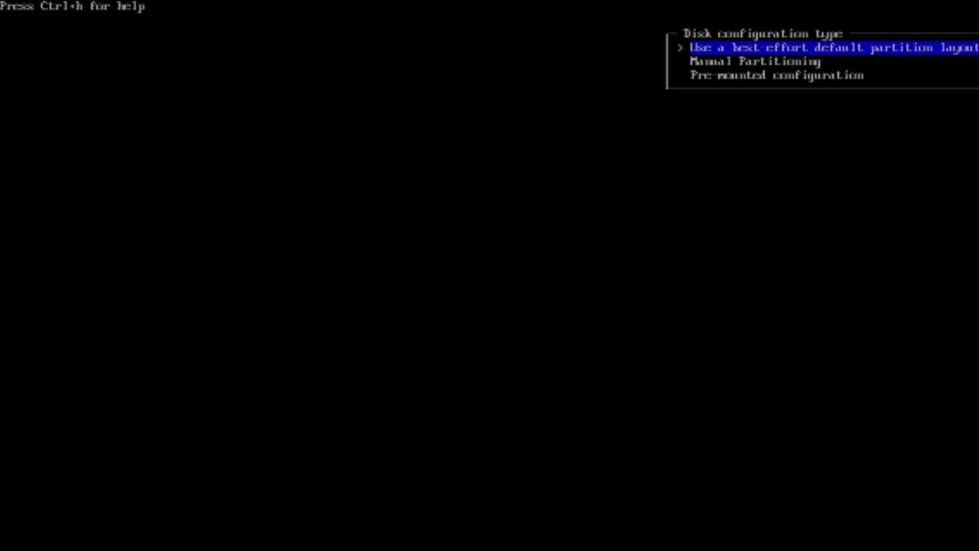
{"action": "key", "text": "Return"}
{"action": "key", "text": "Down"}
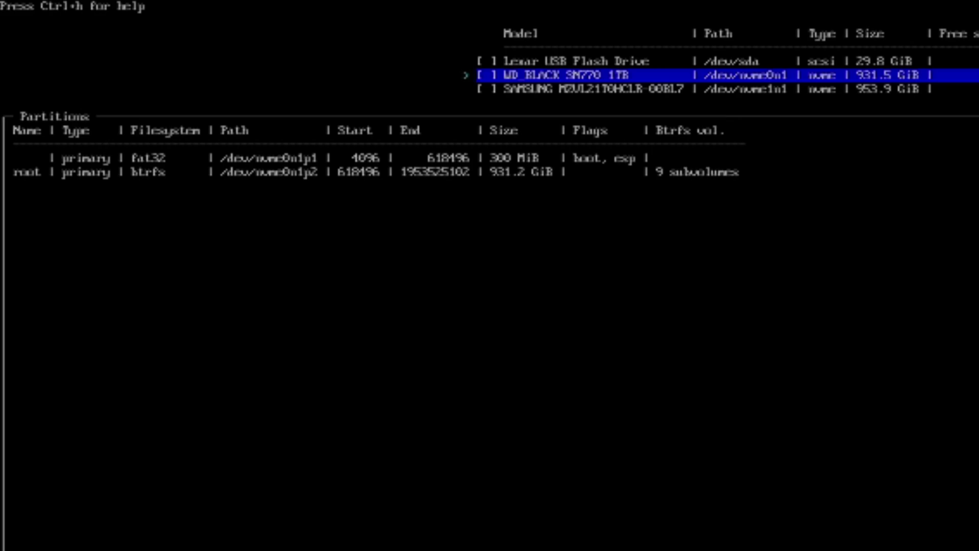
{"action": "key", "text": "Return"}
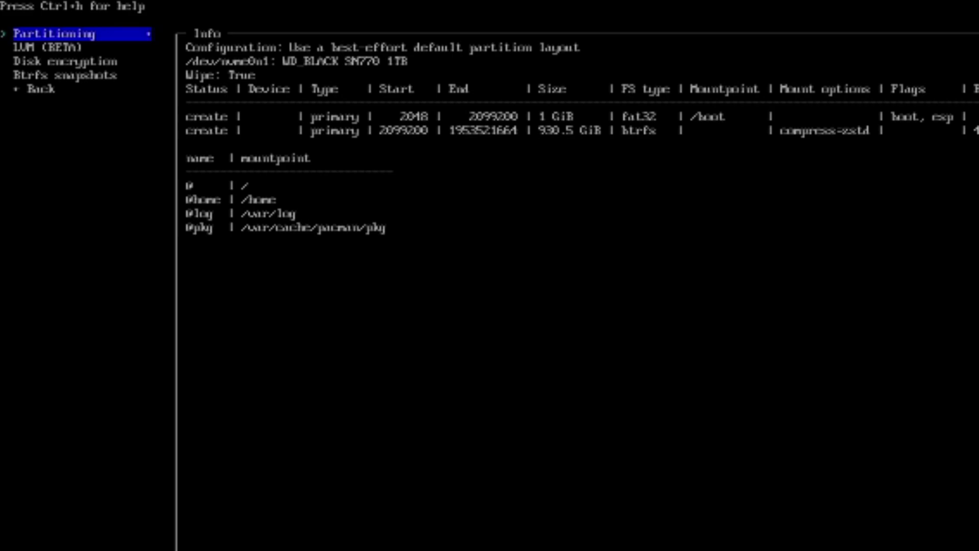
Step: Set LUKS disk encryption and enter the encryption password
{"action": "key", "text": "Down"}
{"action": "key", "text": "Down"}
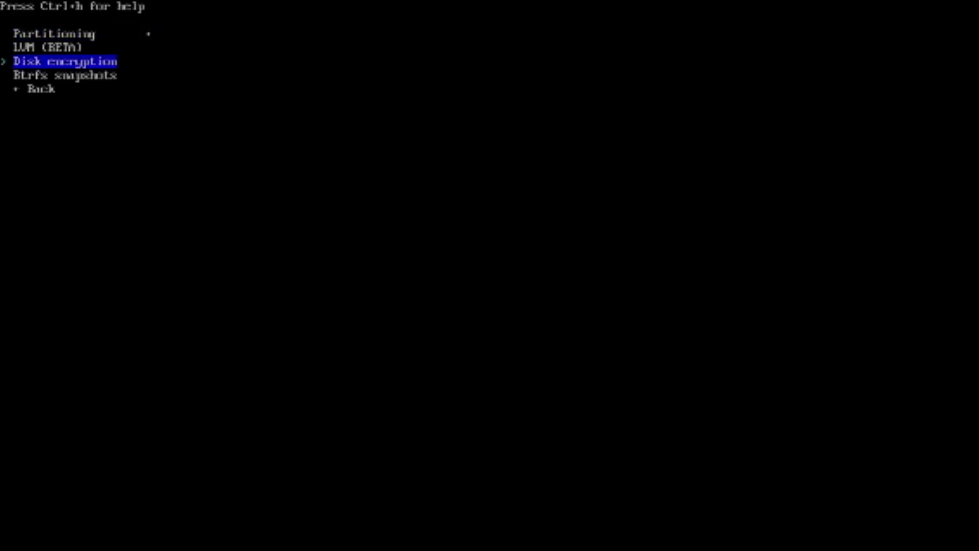
{"action": "key", "text": "Return"}
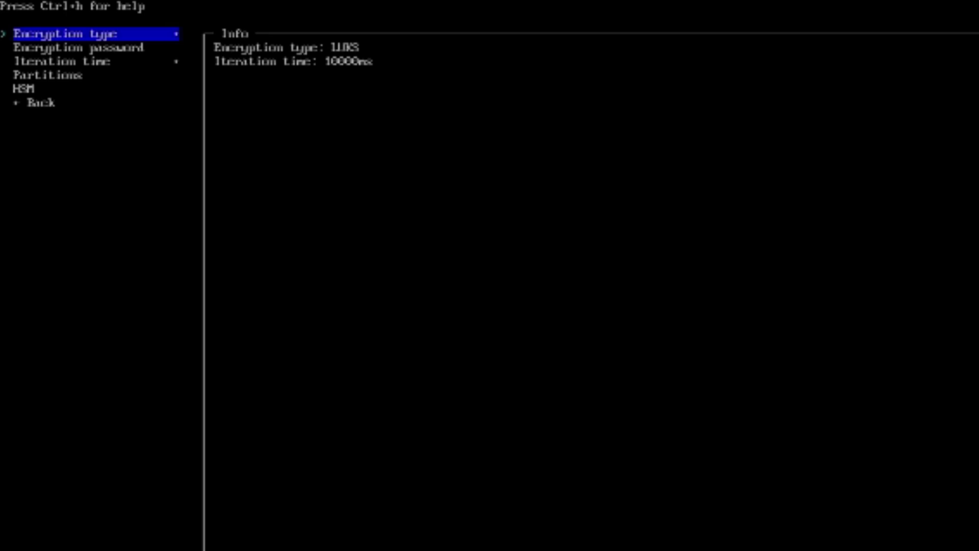
{"action": "key", "text": "Down"}
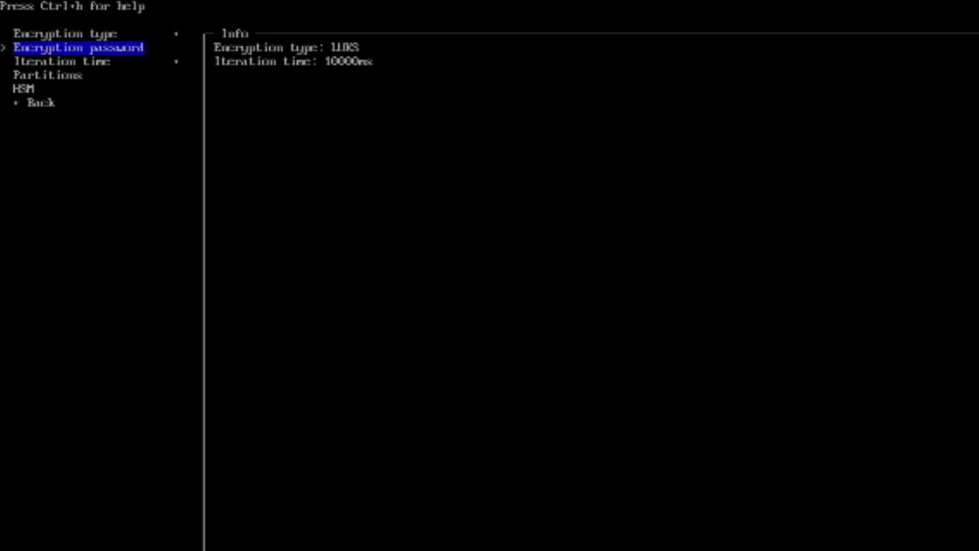
{"action": "key", "text": "Return"}
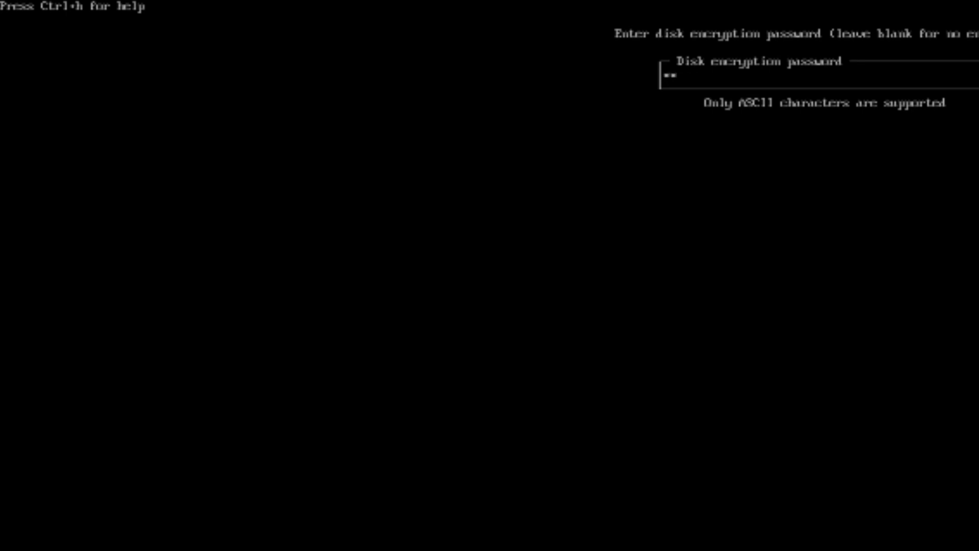
{"action": "key", "text": "BackSpace"}
{"action": "key", "text": "BackSpace"}
{"action": "key", "text": "Return"}
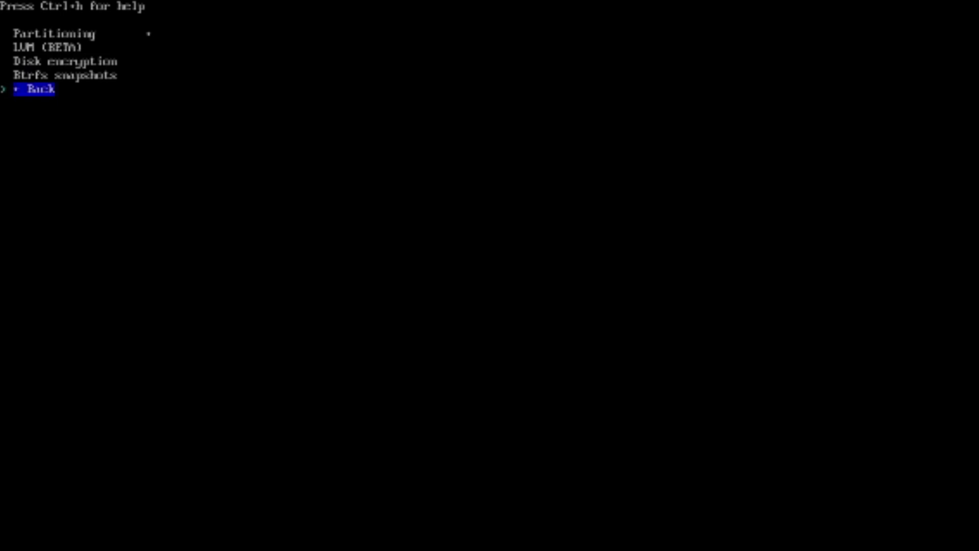
{"action": "key", "text": "Return"}
Step: Go back to the main installer menu and move toward Authentication
{"action": "key", "text": "Down"}
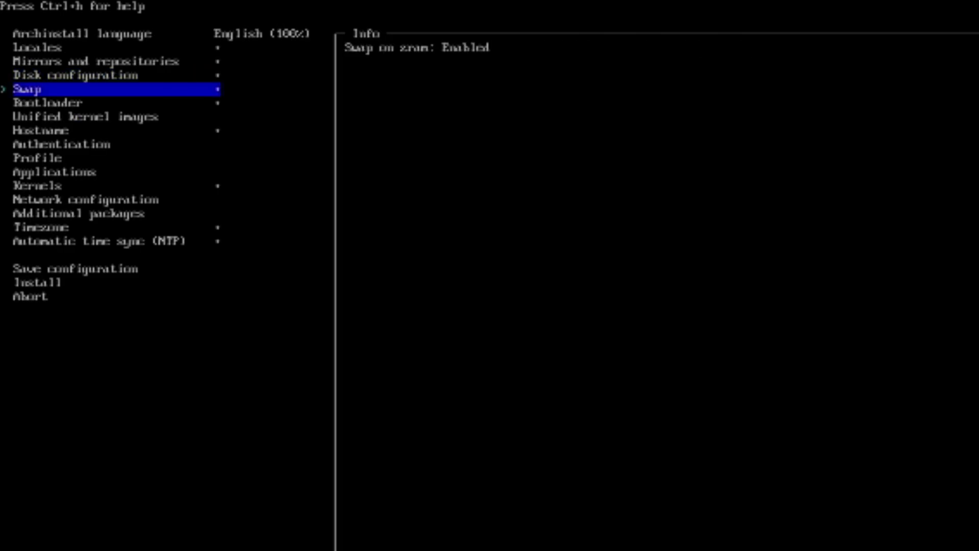
{"action": "key", "text": "Down"}
{"action": "key", "text": "Down"}
{"action": "key", "text": "Down"}
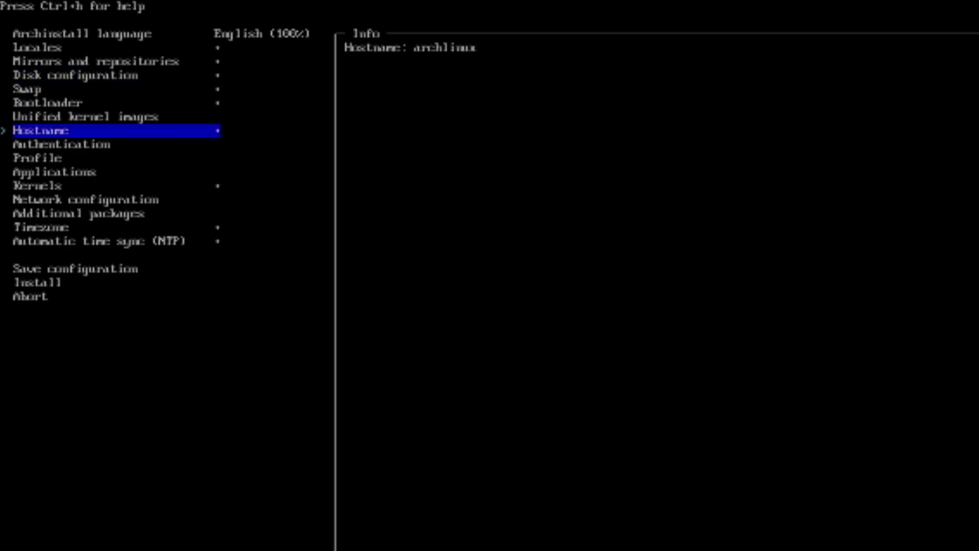
{"action": "key", "text": "Down"}
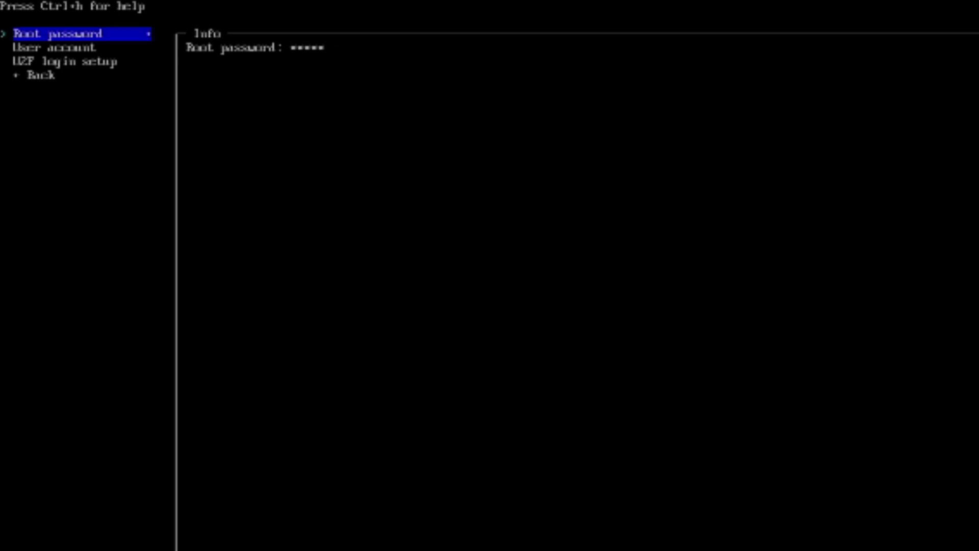
Step: Add a user account with a password and superuser (sudo) rights
{"action": "key", "text": "Down"}
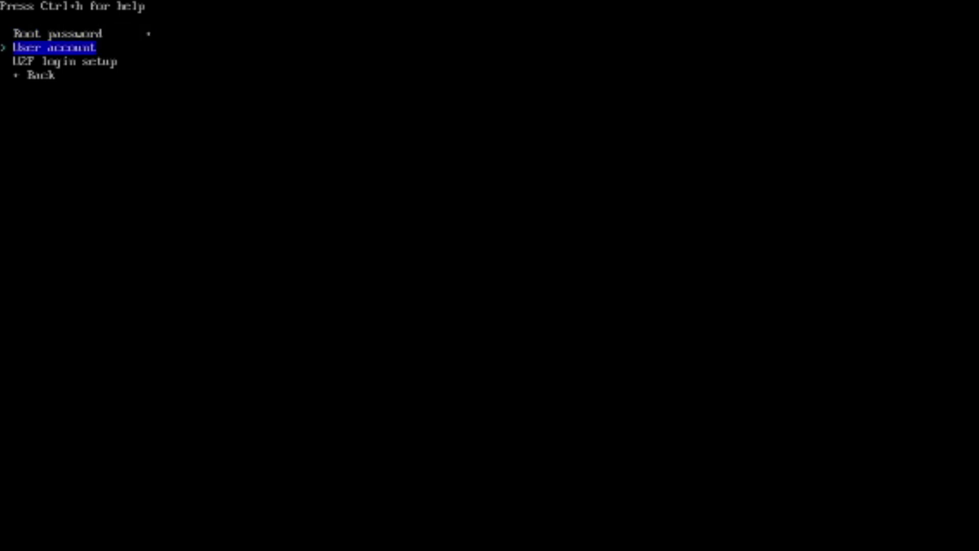
{"action": "key", "text": "Return"}
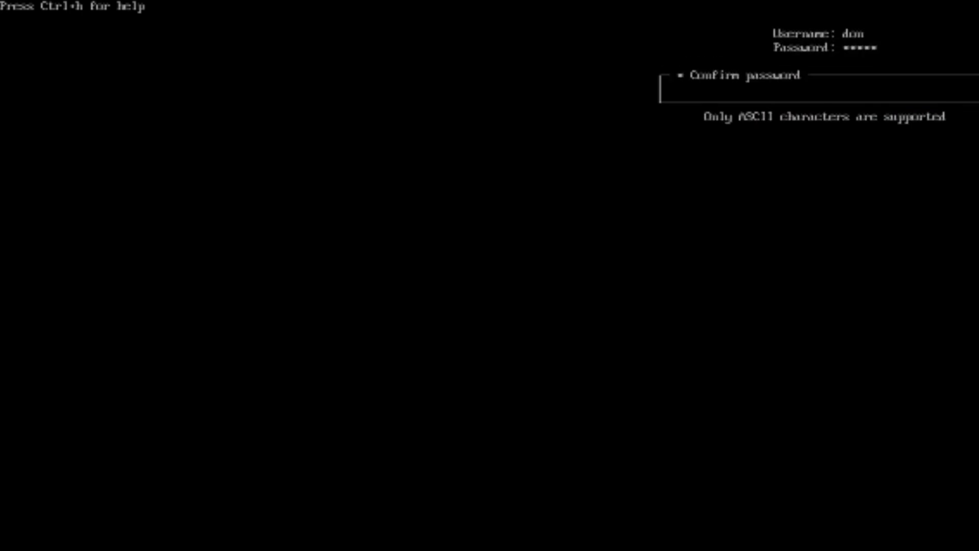
{"action": "type", "text": "*****"}
{"action": "key", "text": "Return"}
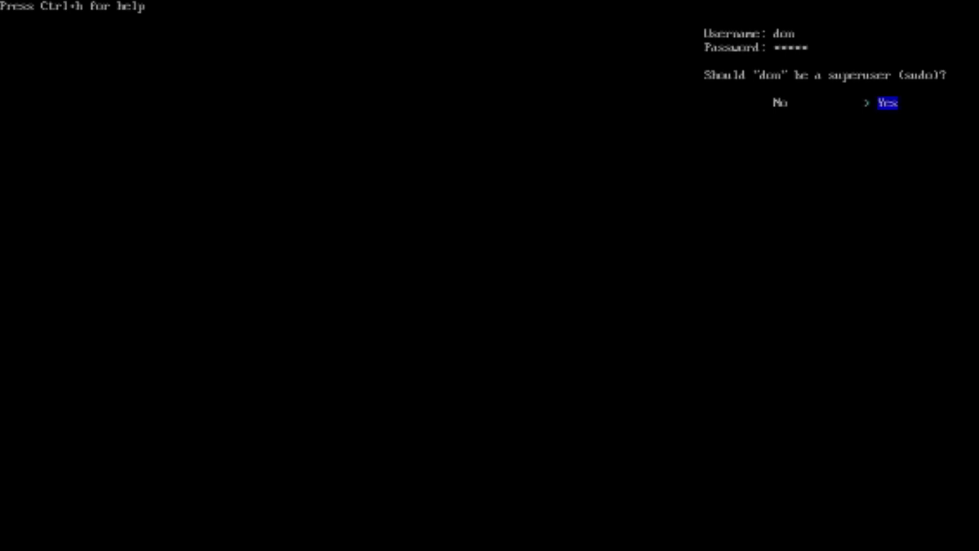
{"action": "key", "text": "Left"}
{"action": "key", "text": "Right"}
{"action": "key", "text": "Return"}
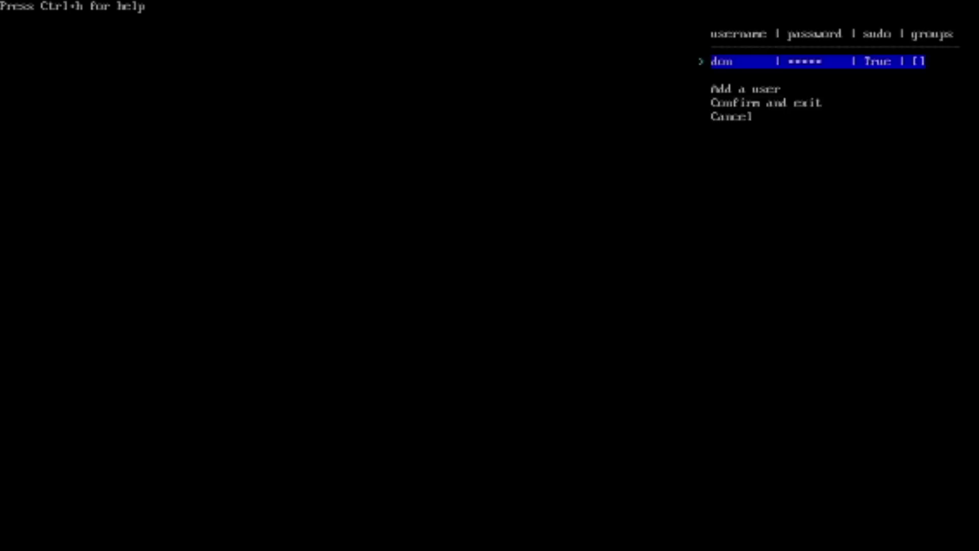
{"action": "key", "text": "Down"}
{"action": "key", "text": "Down"}
{"action": "key", "text": "Return"}
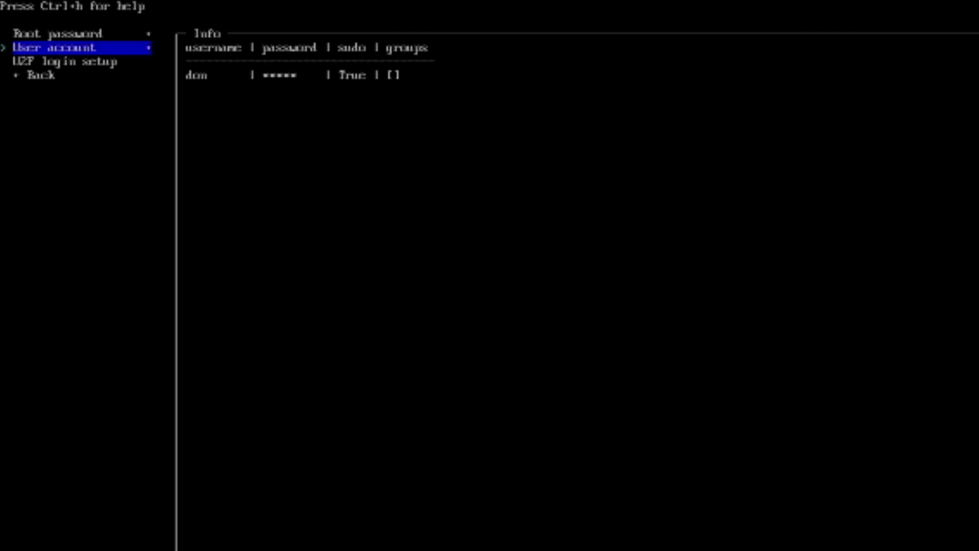
Step: Leave Authentication and return to the main installer menu
{"action": "key", "text": "Down"}
{"action": "key", "text": "Down"}
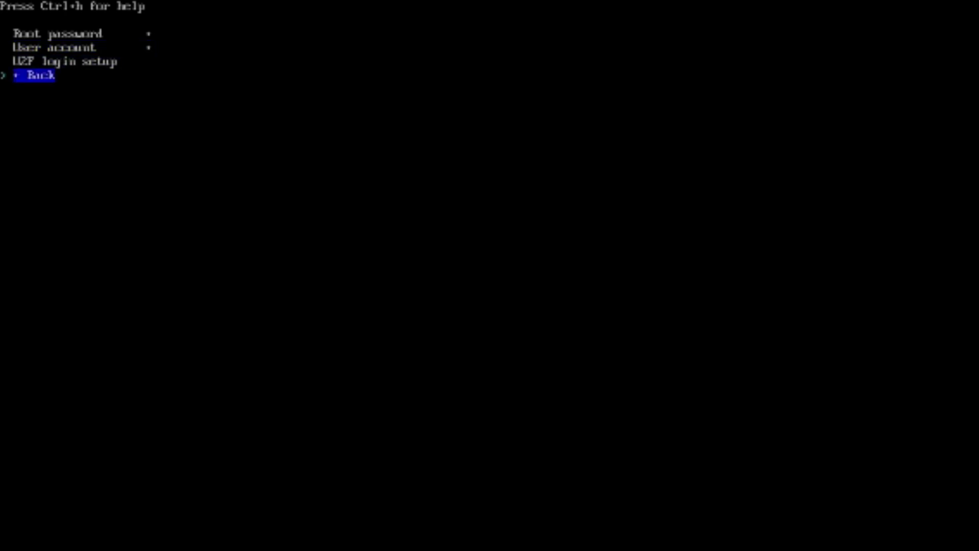
{"action": "key", "text": "Return"}
{"action": "key", "text": "Down"}
{"action": "key", "text": "Down"}
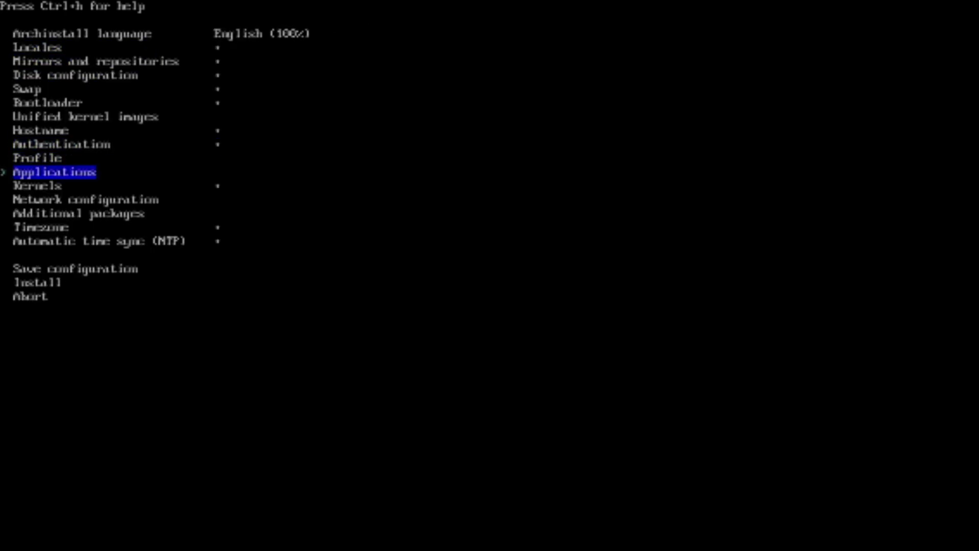
Step: Choose pipewire as the audio server under Applications
{"action": "key", "text": "Return"}
{"action": "key", "text": "Down"}
{"action": "key", "text": "Return"}
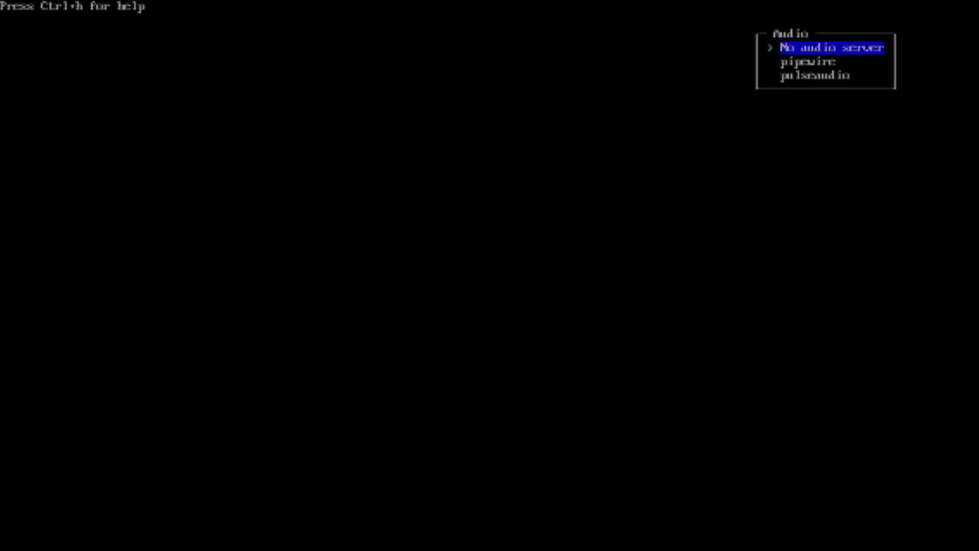
{"action": "key", "text": "Down"}
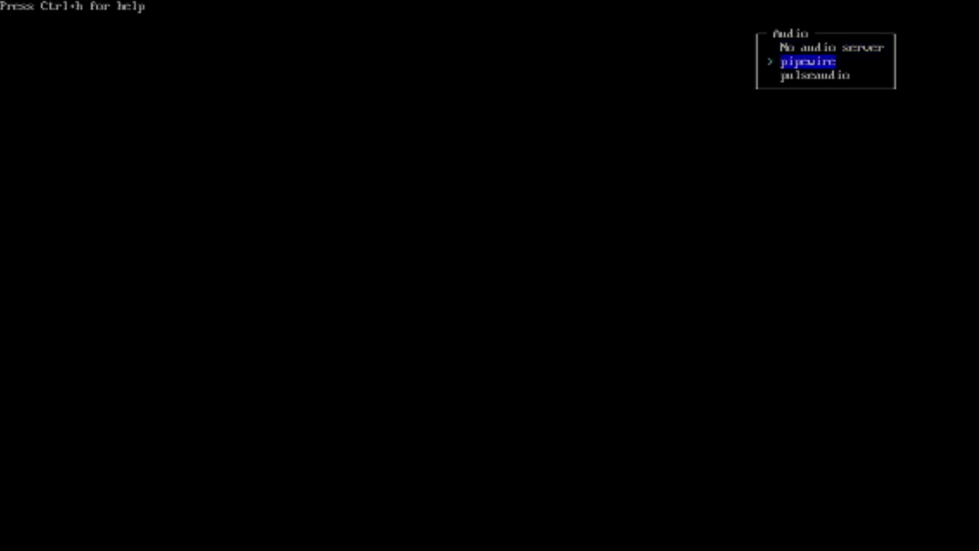
{"action": "key", "text": "Return"}
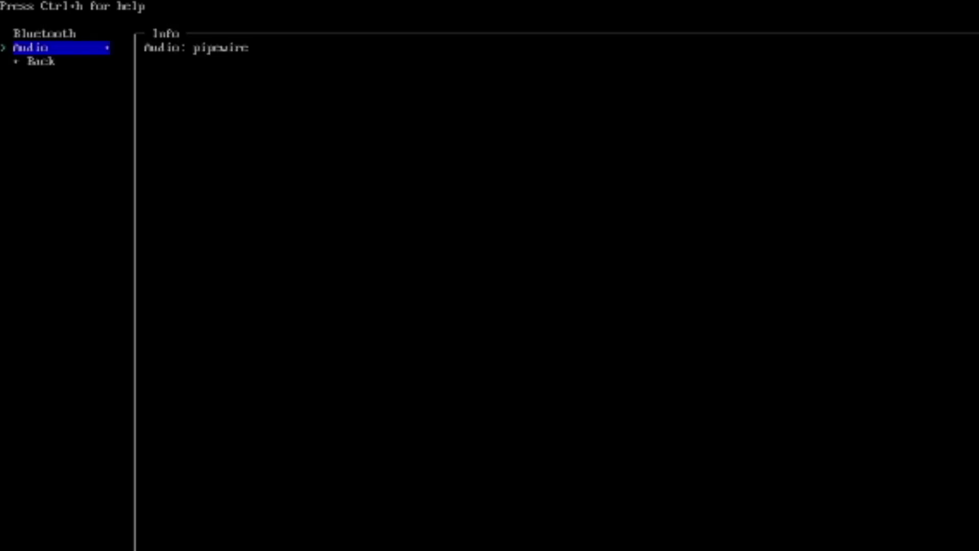
{"action": "key", "text": "Down"}
{"action": "key", "text": "Return"}
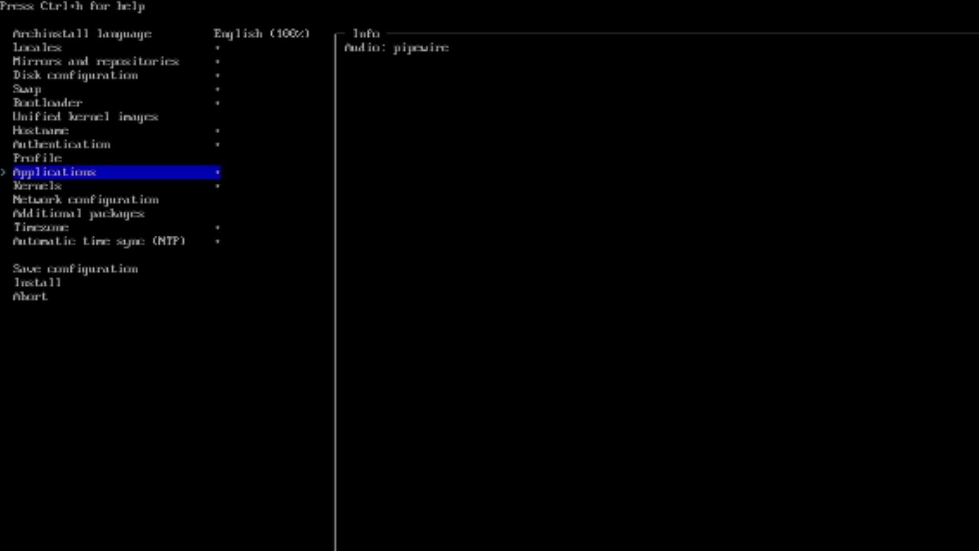
Step: Set network configuration to copy the ISO network configuration to the installation
{"action": "key", "text": "Down"}
{"action": "key", "text": "Down"}
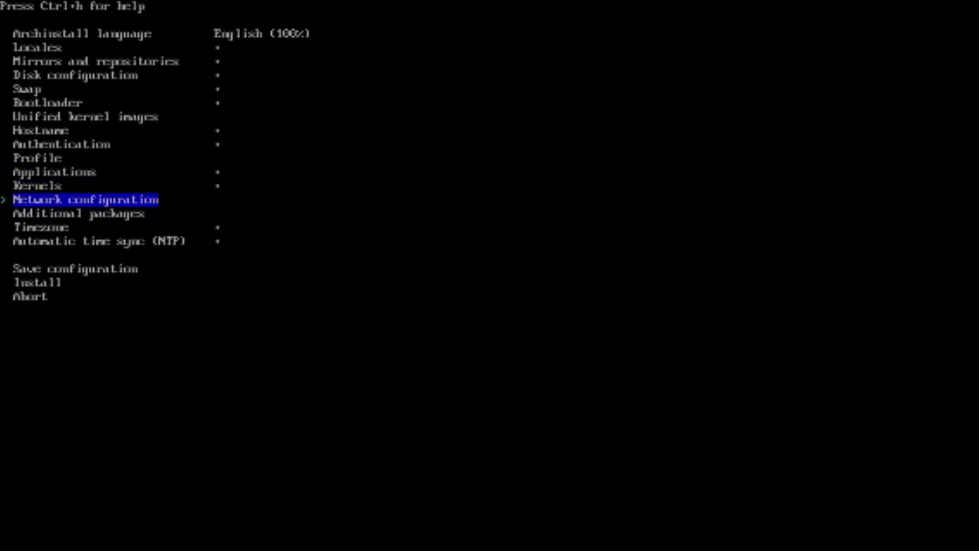
{"action": "key", "text": "Return"}
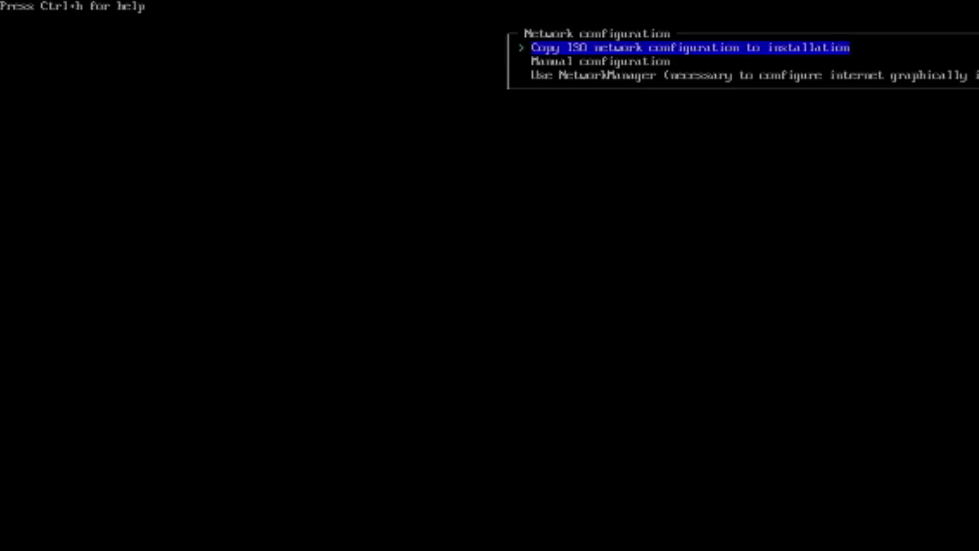
{"action": "key", "text": "Return"}
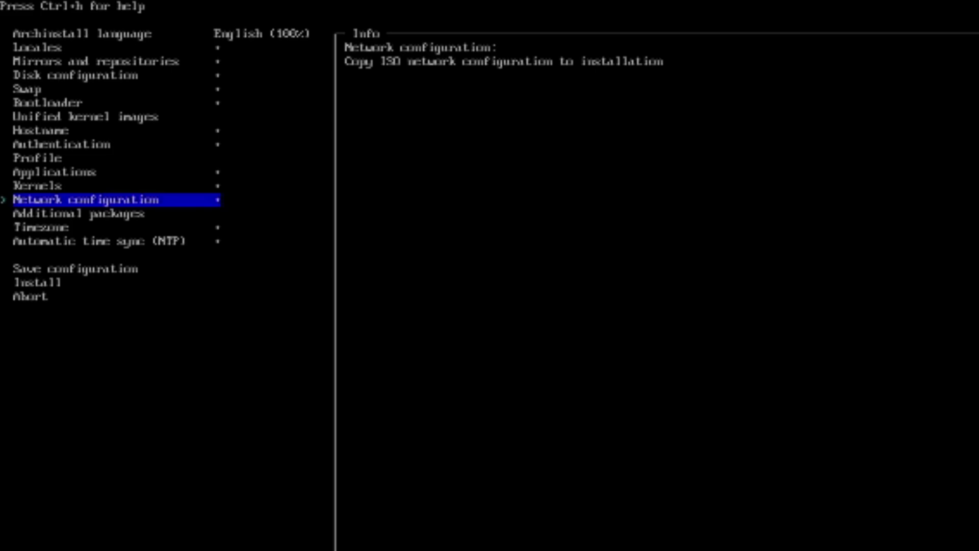
{"action": "key", "text": "Up"}
Step: Filter the additional packages list for wget, mark it, and return to the main menu
{"action": "key", "text": "Down"}
{"action": "key", "text": "Down"}
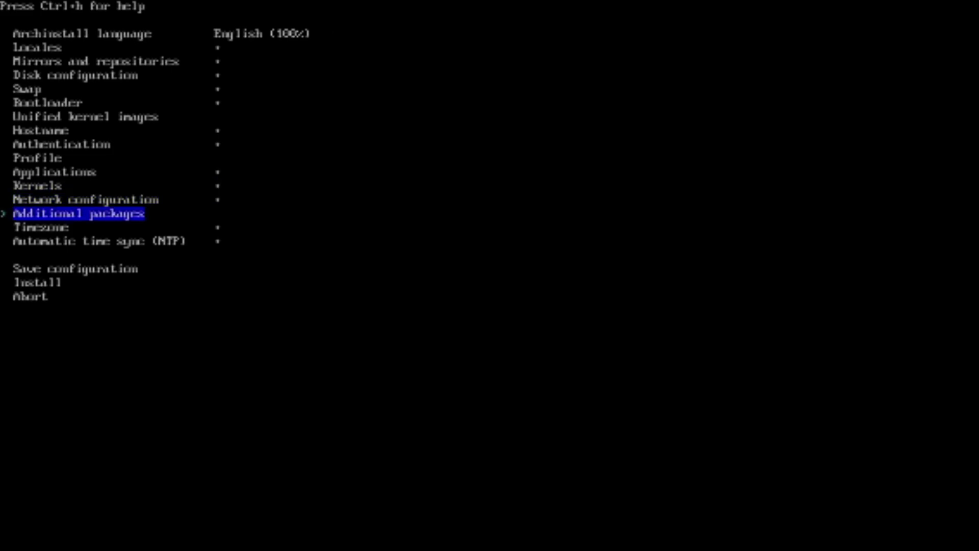
{"action": "key", "text": "Return"}
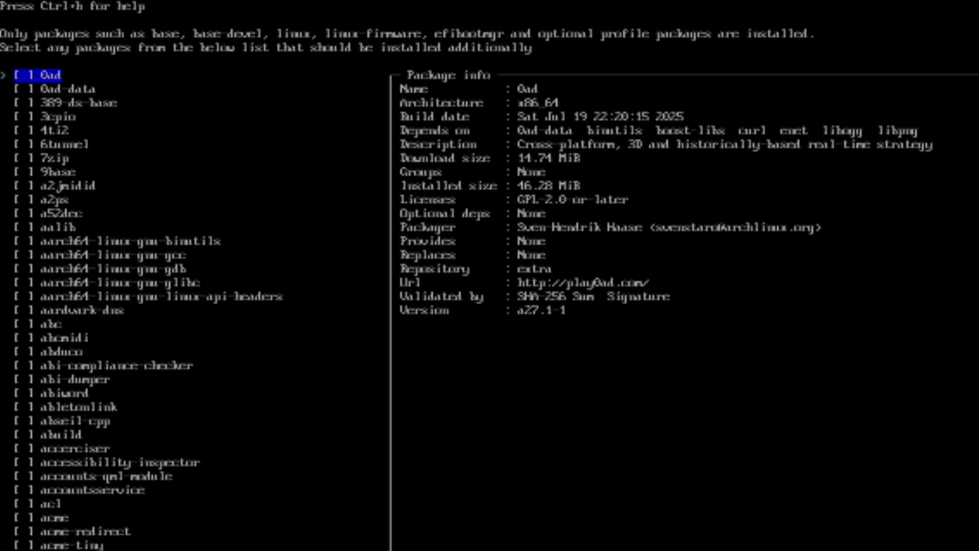
{"action": "type", "text": "wget"}
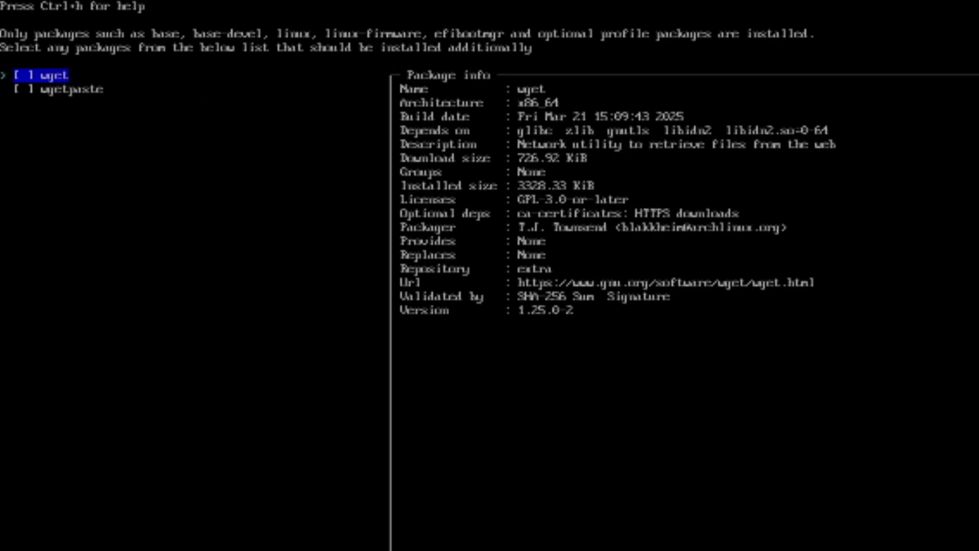
{"action": "key", "text": "space"}
{"action": "key", "text": "Return"}
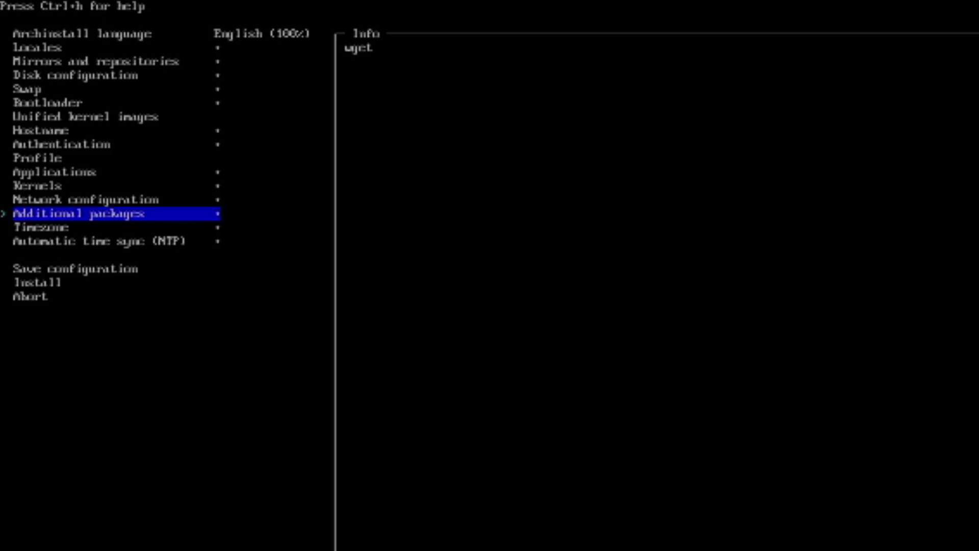
Step: Pick EST from the timezone list and confirm automatic NTP time sync stays enabled
{"action": "key", "text": "Down"}
{"action": "key", "text": "Return"}
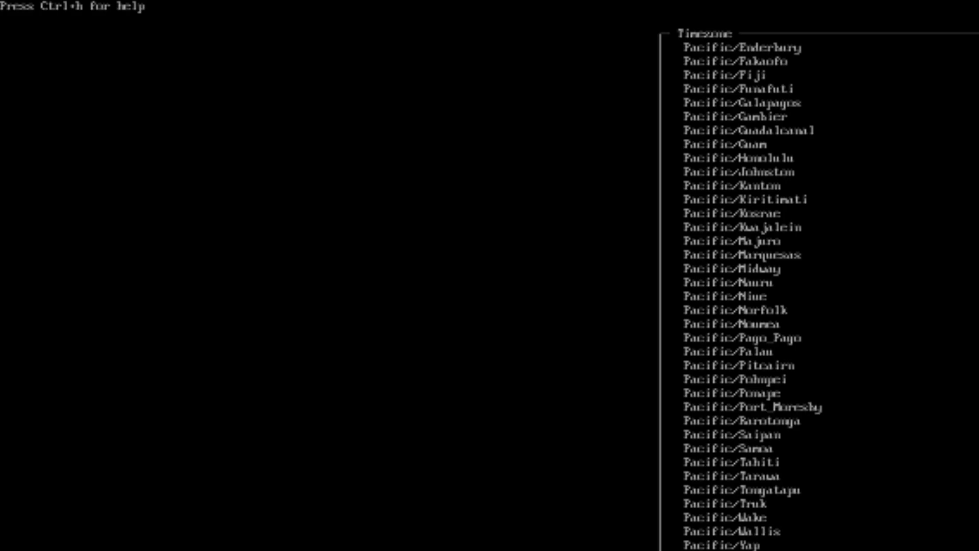
{"action": "key", "text": "Up"}
{"action": "key", "text": "Up"}
{"action": "key", "text": "Up"}
{"action": "key", "text": "Up"}
{"action": "key", "text": "Up"}
{"action": "key", "text": "Up"}
{"action": "key", "text": "Up"}
{"action": "key", "text": "Up"}
{"action": "key", "text": "Up"}
{"action": "key", "text": "Up"}
{"action": "key", "text": "Up"}
{"action": "key", "text": "Up"}
{"action": "key", "text": "Up"}
{"action": "key", "text": "Up"}
{"action": "key", "text": "Up"}
{"action": "key", "text": "Up"}
{"action": "key", "text": "Up"}
{"action": "key", "text": "Up"}
{"action": "key", "text": "Up"}
{"action": "key", "text": "Up"}
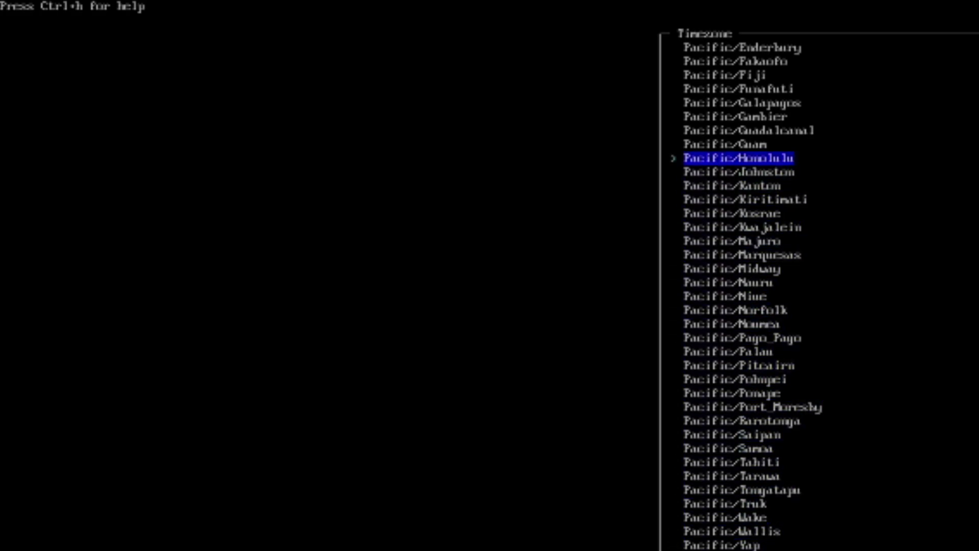
{"action": "key", "text": "Up"}
{"action": "key", "text": "Up"}
{"action": "key", "text": "Up"}
{"action": "key", "text": "Up"}
{"action": "key", "text": "Up"}
{"action": "key", "text": "Up"}
{"action": "key", "text": "Up"}
{"action": "key", "text": "Up"}
{"action": "key", "text": "Up"}
{"action": "key", "text": "Up"}
{"action": "key", "text": "Up"}
{"action": "key", "text": "Up"}
{"action": "key", "text": "Up"}
{"action": "key", "text": "Up"}
{"action": "key", "text": "Up"}
{"action": "key", "text": "Up"}
{"action": "key", "text": "Up"}
{"action": "key", "text": "Up"}
{"action": "key", "text": "Up"}
{"action": "key", "text": "Up"}
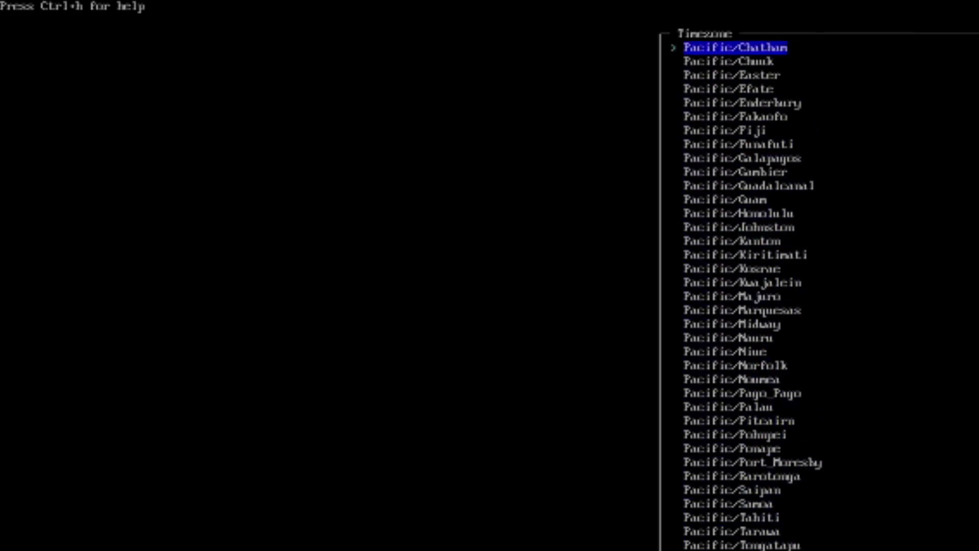
{"action": "key", "text": "Up"}
{"action": "key", "text": "Up"}
{"action": "key", "text": "Up"}
{"action": "key", "text": "Up"}
{"action": "key", "text": "Up"}
{"action": "key", "text": "Up"}
{"action": "key", "text": "Up"}
{"action": "key", "text": "Up"}
{"action": "key", "text": "Up"}
{"action": "key", "text": "Up"}
{"action": "key", "text": "Up"}
{"action": "key", "text": "Up"}
{"action": "key", "text": "Up"}
{"action": "key", "text": "Up"}
{"action": "key", "text": "Up"}
{"action": "key", "text": "Up"}
{"action": "key", "text": "Up"}
{"action": "key", "text": "Up"}
{"action": "key", "text": "Up"}
{"action": "key", "text": "Up"}
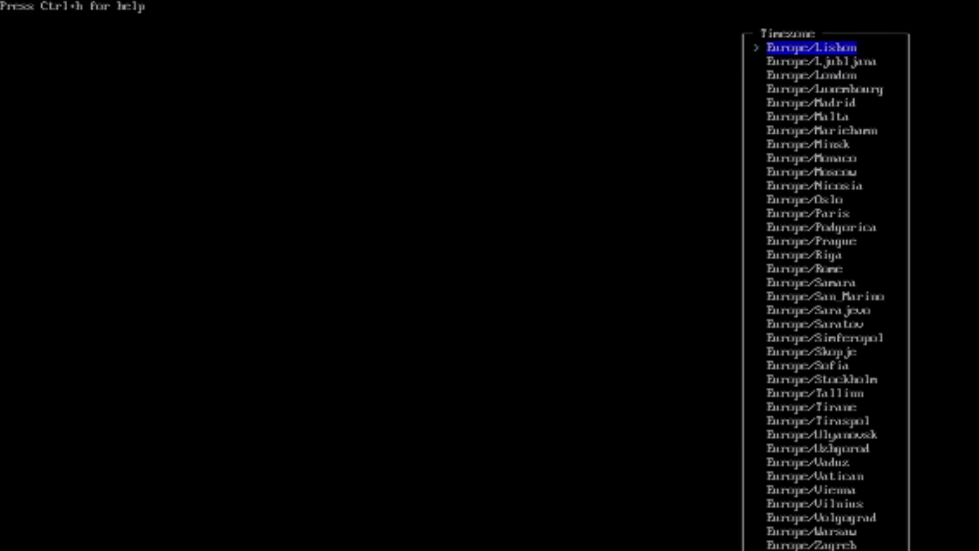
{"action": "key", "text": "Down"}
{"action": "key", "text": "Down"}
{"action": "key", "text": "e"}
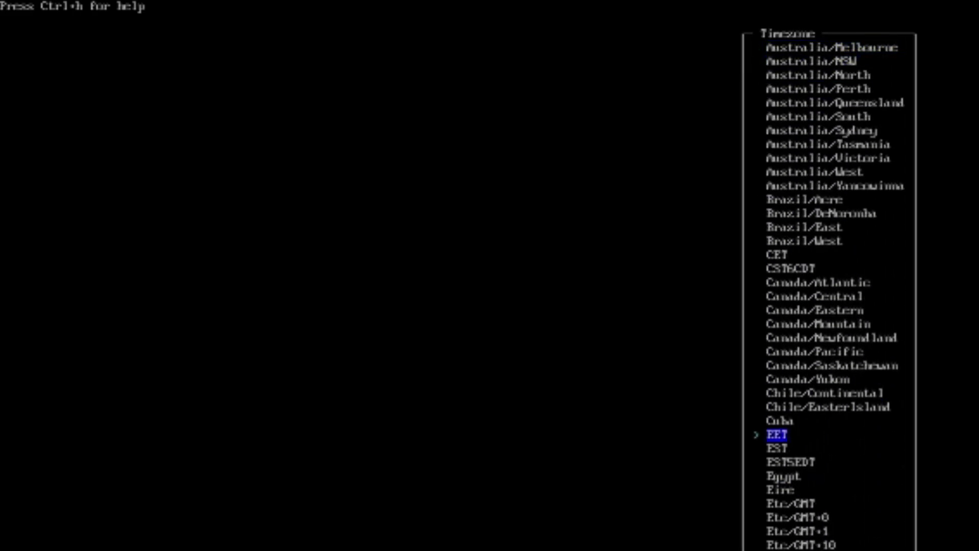
{"action": "key", "text": "e"}
{"action": "key", "text": "Return"}
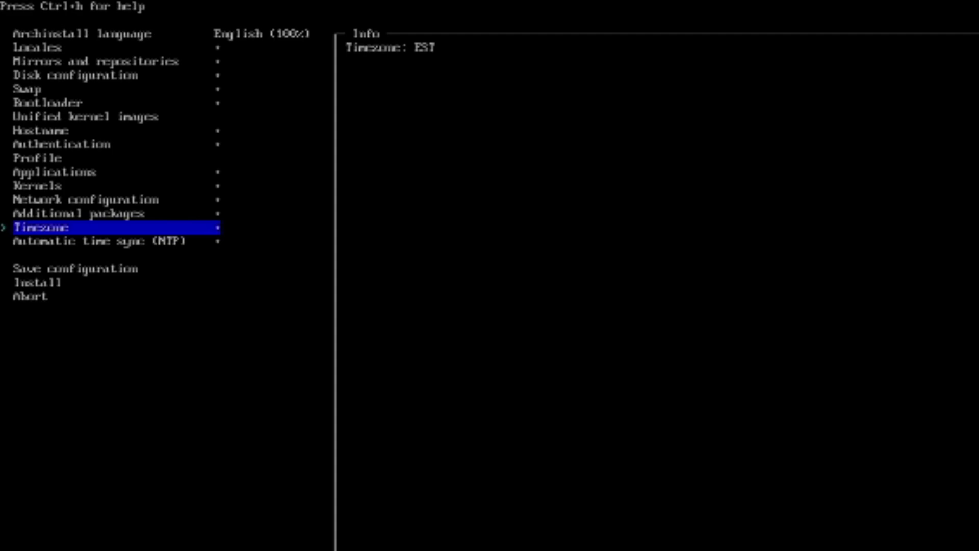
{"action": "key", "text": "Down"}
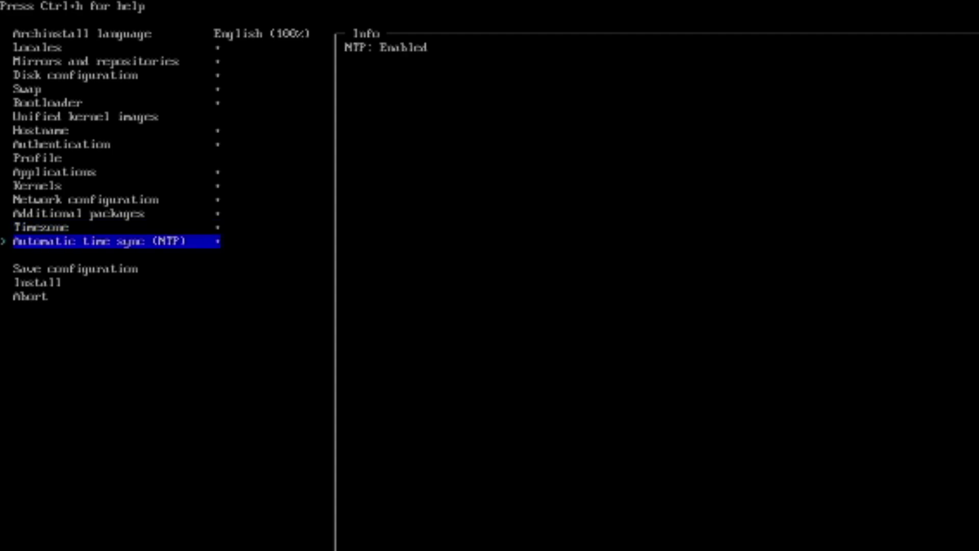
{"action": "key", "text": "Down"}
{"action": "key", "text": "Down"}
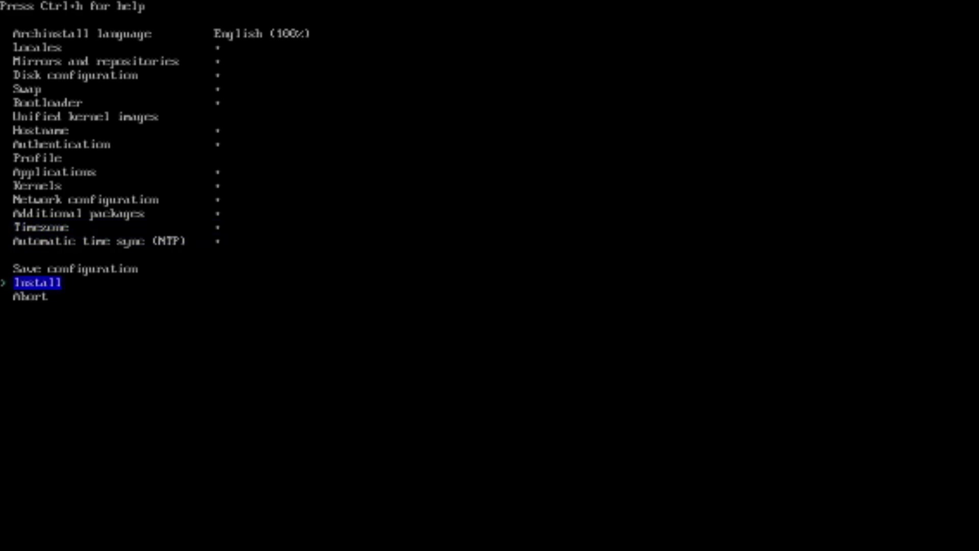
Step: Start the installation and confirm applying the previewed configuration to the disk
{"action": "key", "text": "Return"}
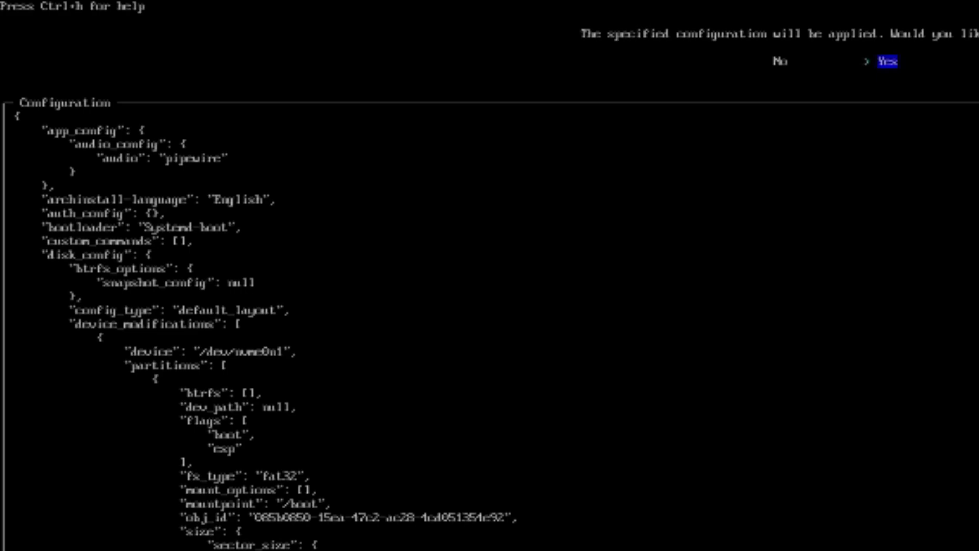
{"action": "key", "text": "Return"}
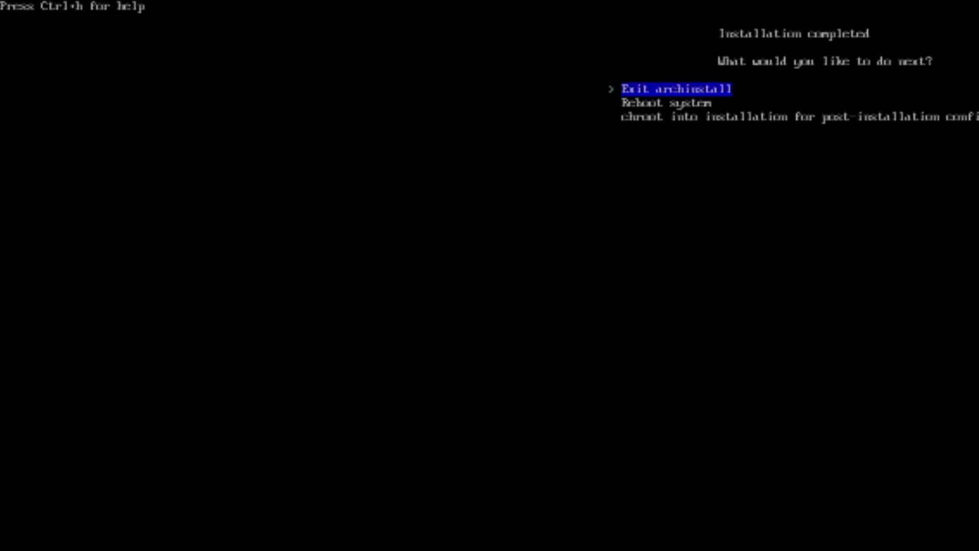
Step: Choose 'Reboot system' to boot into the newly installed Arch Linux
{"action": "key", "text": "Down"}
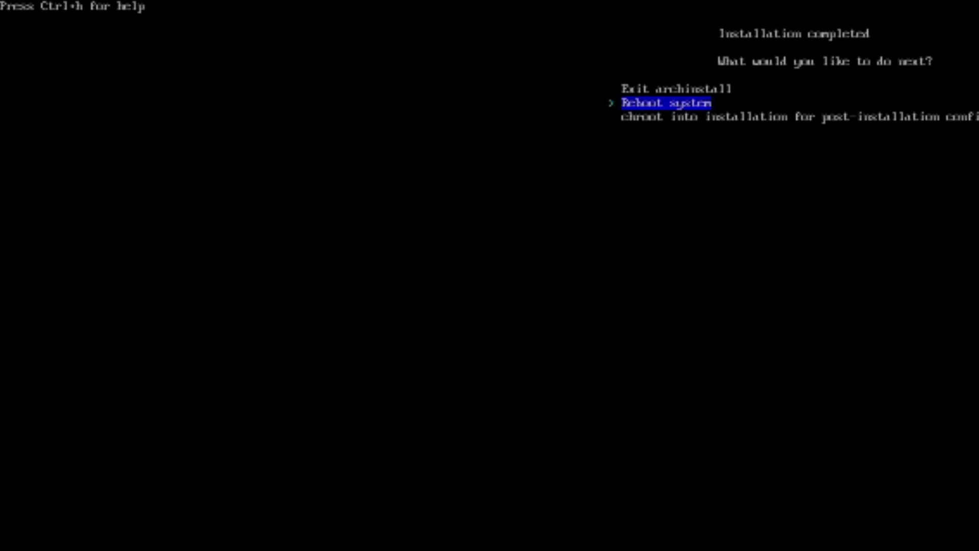
{"action": "key", "text": "Return"}
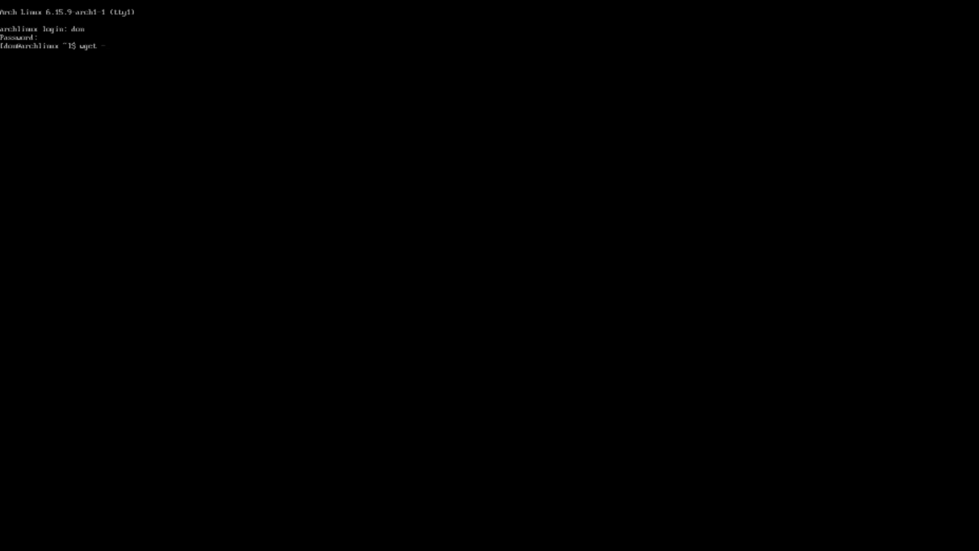
{"action": "type", "text": "O"}
{"action": "type", "text": "- https://omarchy.org/install"}
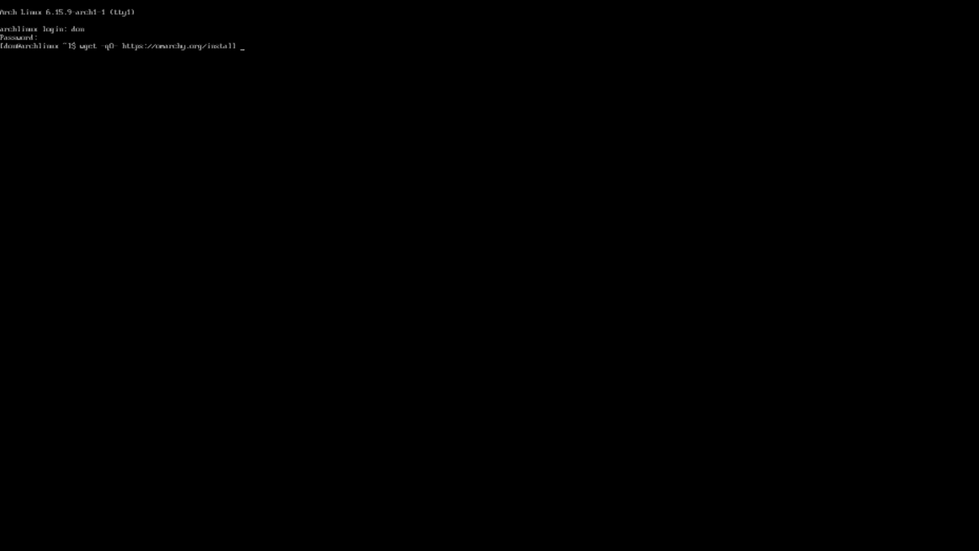
{"action": "type", "text": " | bash"}
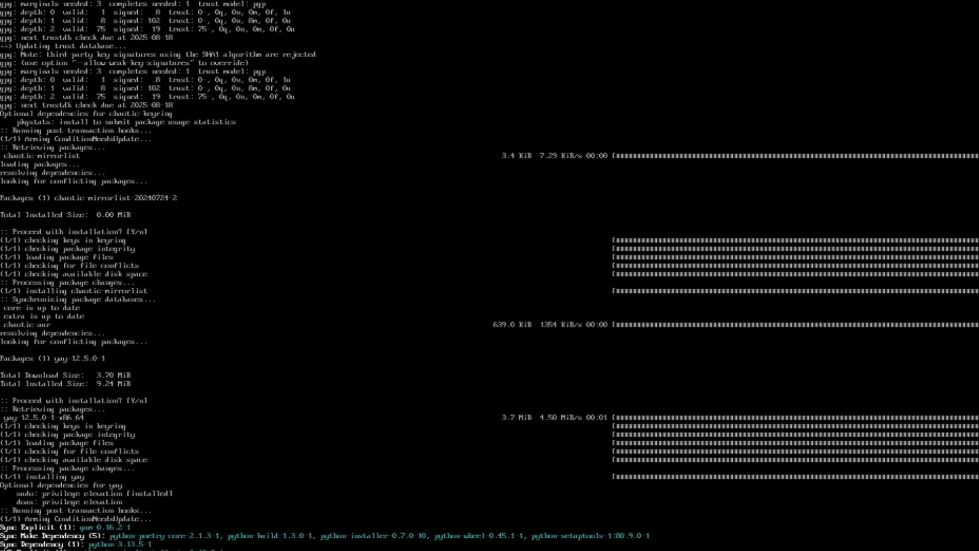
Step: Accept no diffs at yay's 'Diffs to show?' prompt and let the installer continue
{"action": "key", "text": "Return"}
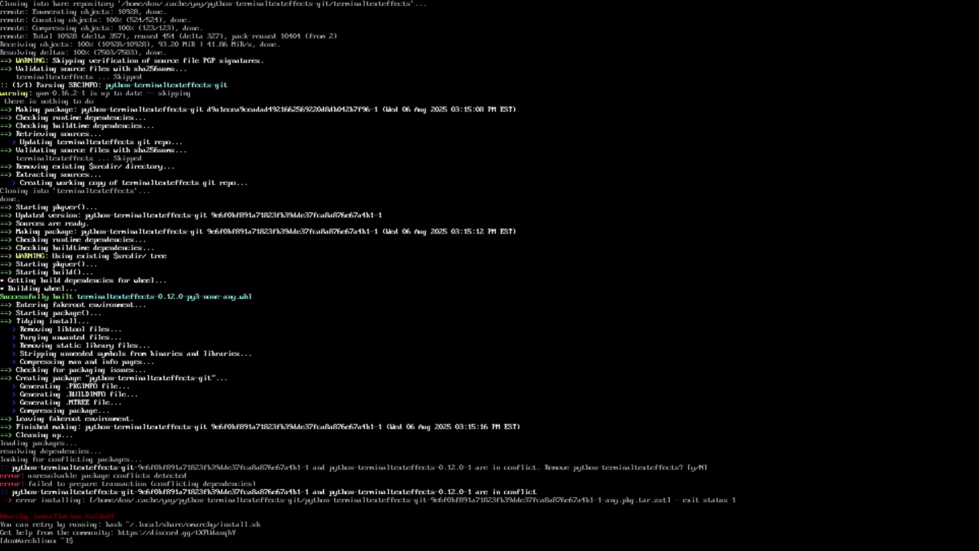
Step: Remove the conflicting python-terminaltexteffects package with sudo pacman -R
{"action": "type", "text": "x"}
{"action": "type", "text": "udo pacman -R python-terminal "}
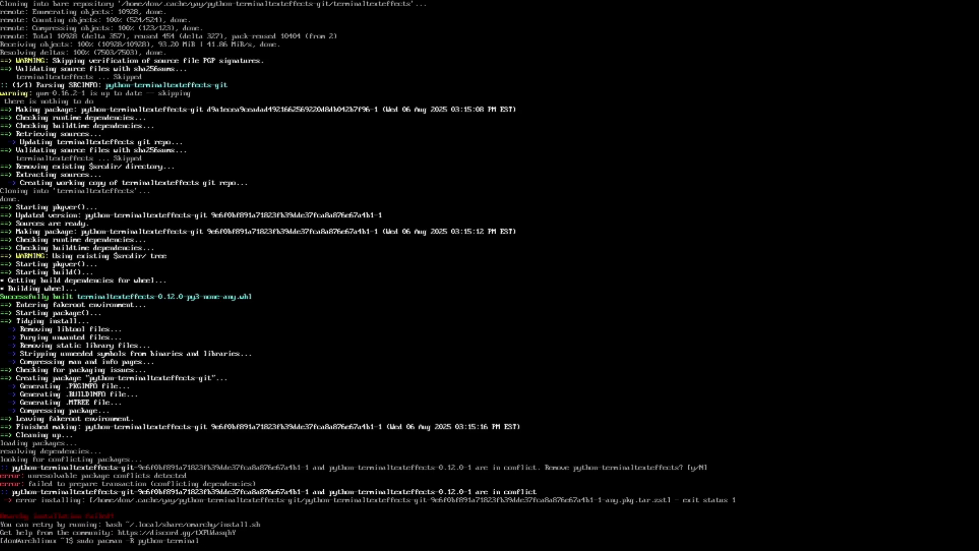
{"action": "type", "text": "text"}
{"action": "key", "text": "Tab"}
{"action": "key", "text": "Return"}
{"action": "key", "text": "Return"}
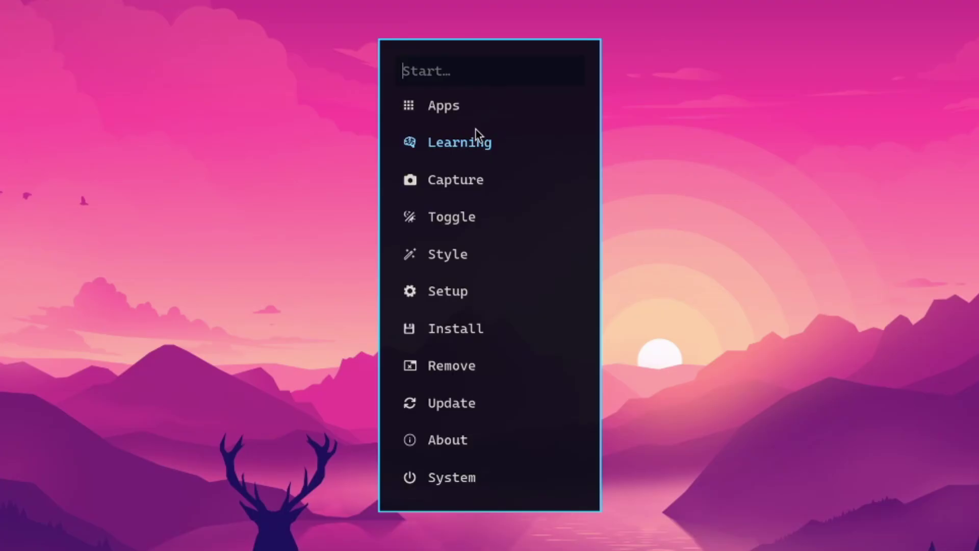
Step: Move through the Omarchy menu entries and open Install
{"action": "key", "text": "Down"}
{"action": "key", "text": "Down"}
{"action": "key", "text": "Down"}
{"action": "key", "text": "Down"}
{"action": "key", "text": "Up"}
{"action": "key", "text": "Down"}
{"action": "key", "text": "Return"}
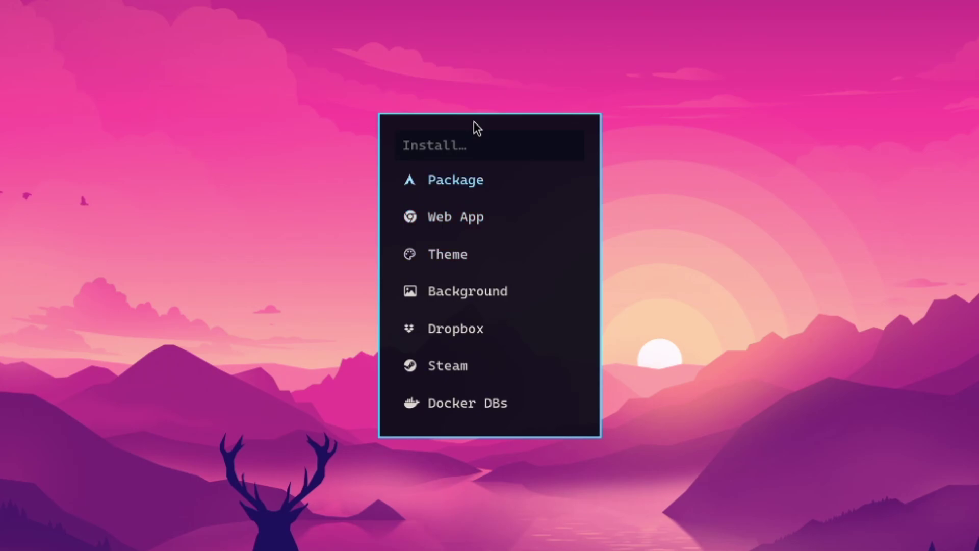
Step: Open the Package installer and browse the top of its package list
{"action": "key", "text": "Return"}
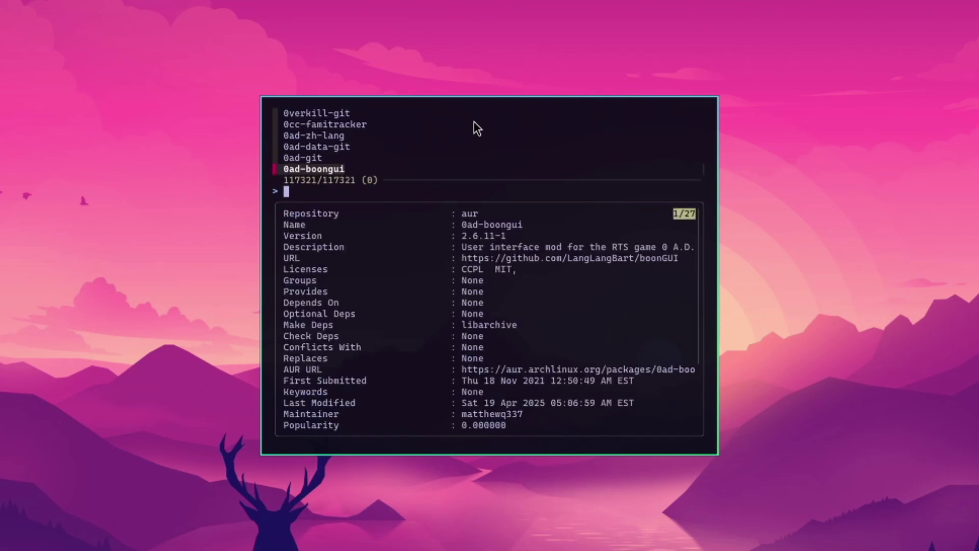
{"action": "key", "text": "Up"}
{"action": "key", "text": "Up"}
{"action": "key", "text": "Up"}
{"action": "key", "text": "Up"}
{"action": "key", "text": "Up"}
{"action": "key", "text": "Up"}
{"action": "key", "text": "Up"}
{"action": "key", "text": "Up"}
{"action": "key", "text": "Up"}
{"action": "key", "text": "Up"}
{"action": "key", "text": "Down"}
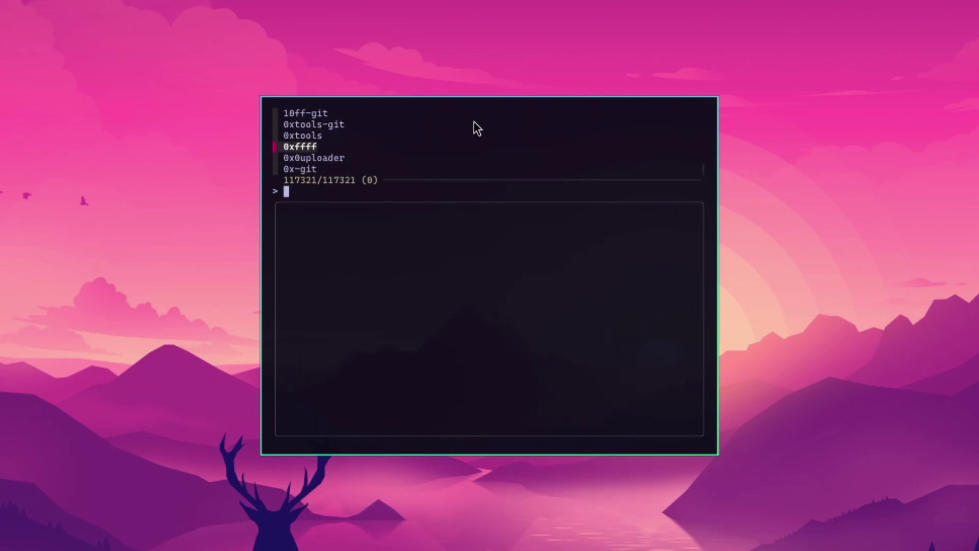
{"action": "key", "text": "Down"}
{"action": "key", "text": "Down"}
{"action": "key", "text": "Down"}
{"action": "key", "text": "Down"}
{"action": "key", "text": "Down"}
{"action": "key", "text": "Down"}
{"action": "key", "text": "Down"}
{"action": "key", "text": "Down"}
{"action": "key", "text": "Down"}
Step: Search 'obs-st', inspect obs-studio beside obs-streamfx, then clear the query and leave
{"action": "type", "text": "obs"}
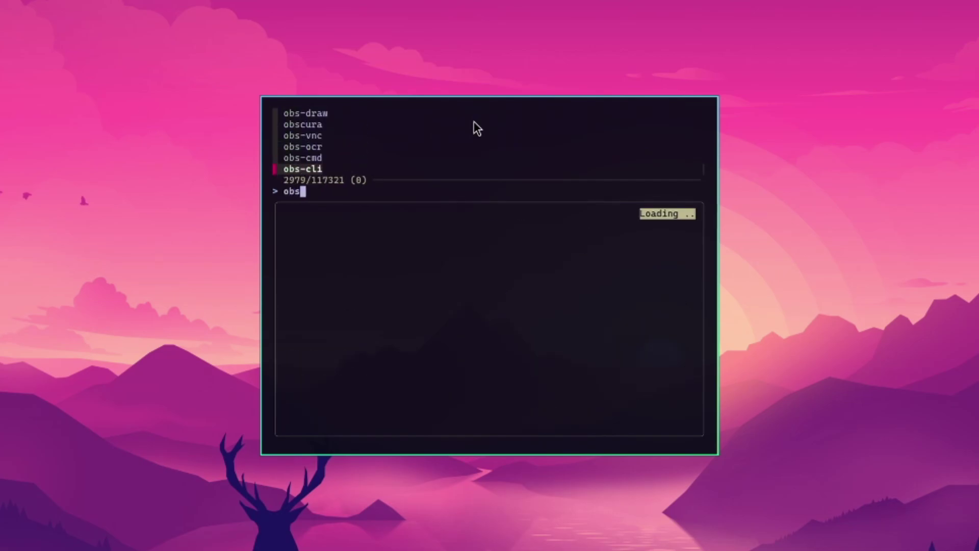
{"action": "type", "text": "-st"}
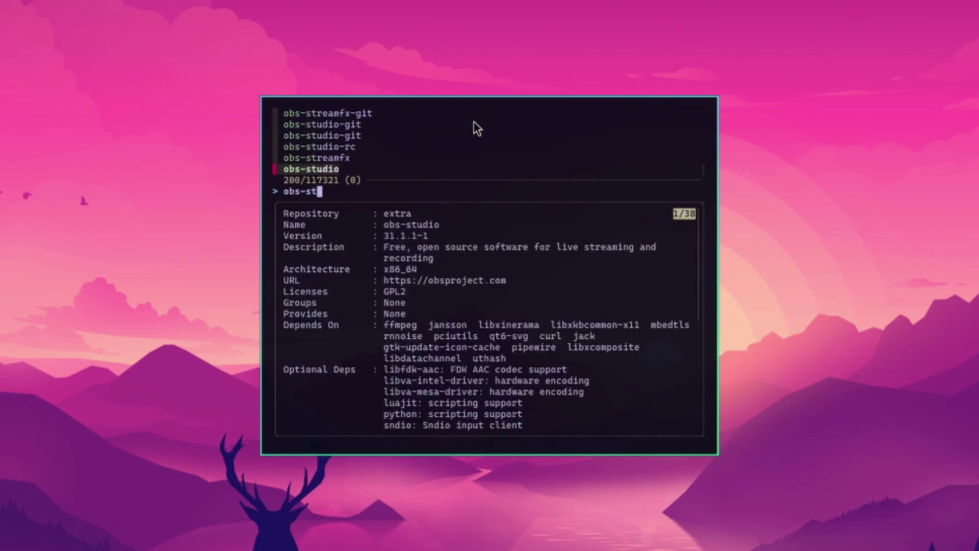
{"action": "key", "text": "Up"}
{"action": "key", "text": "Down"}
{"action": "key", "text": "BackSpace"}
{"action": "key", "text": "BackSpace"}
{"action": "key", "text": "BackSpace"}
{"action": "key", "text": "BackSpace"}
{"action": "key", "text": "BackSpace"}
{"action": "key", "text": "BackSpace"}
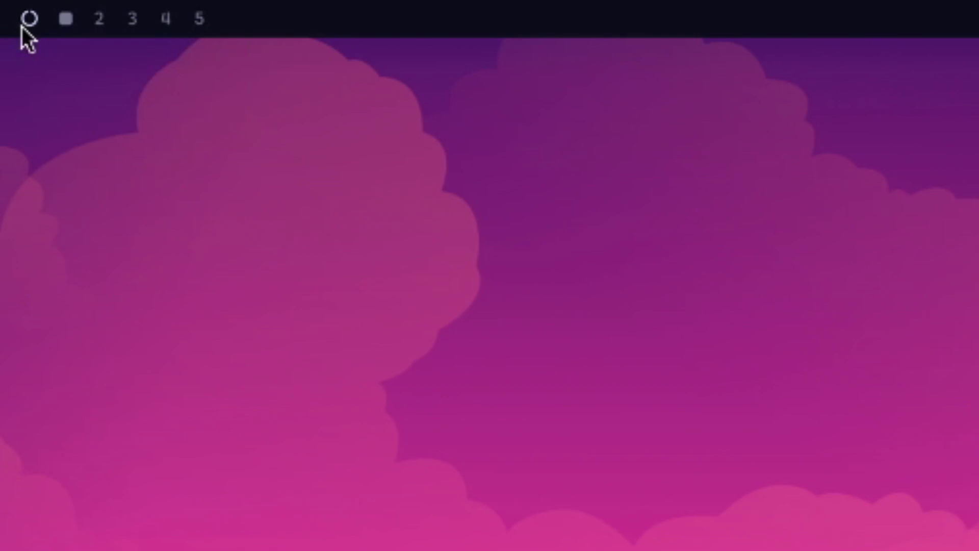
Step: Open the app launcher from the Omarchy menu, then reopen it with Super+Space
{"action": "left_click", "coordinate": [23, 26]}
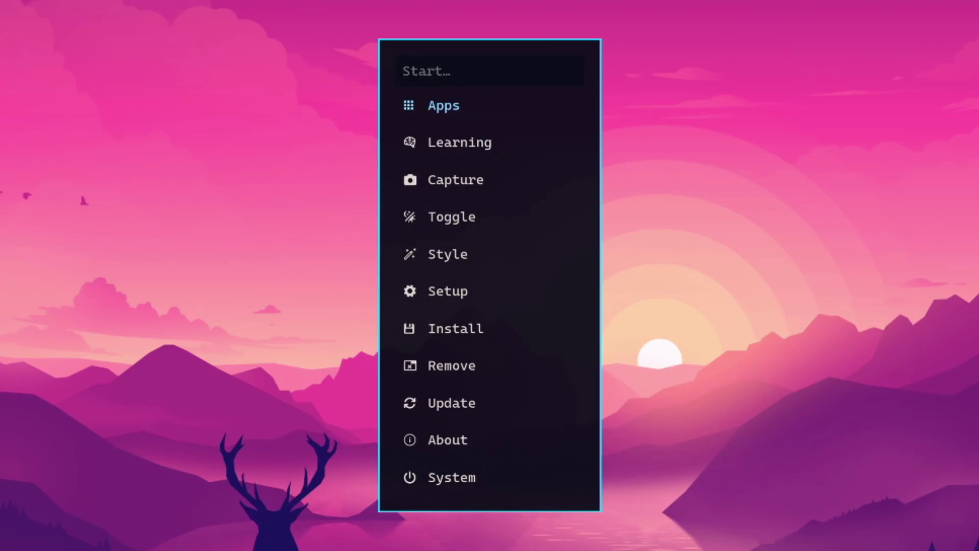
{"action": "key", "text": "Return"}
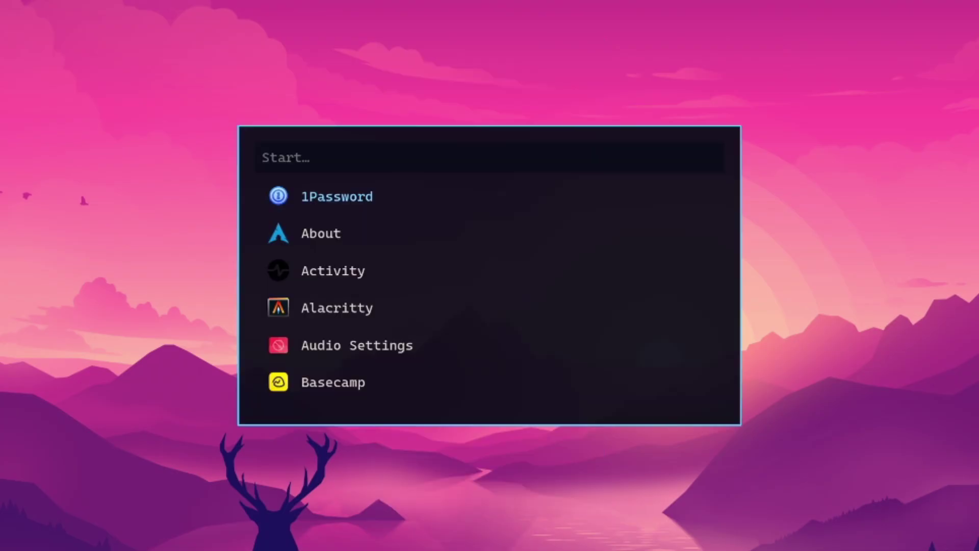
{"action": "key", "text": "Escape"}
{"action": "key", "text": "super+space"}
Step: Browse the app list from 1Password down to WhatsApp and back to the top
{"action": "key", "text": "Down"}
{"action": "key", "text": "Down"}
{"action": "key", "text": "Down"}
{"action": "key", "text": "Down"}
{"action": "key", "text": "Down"}
{"action": "key", "text": "Down"}
{"action": "key", "text": "Down"}
{"action": "key", "text": "Down"}
{"action": "key", "text": "Down"}
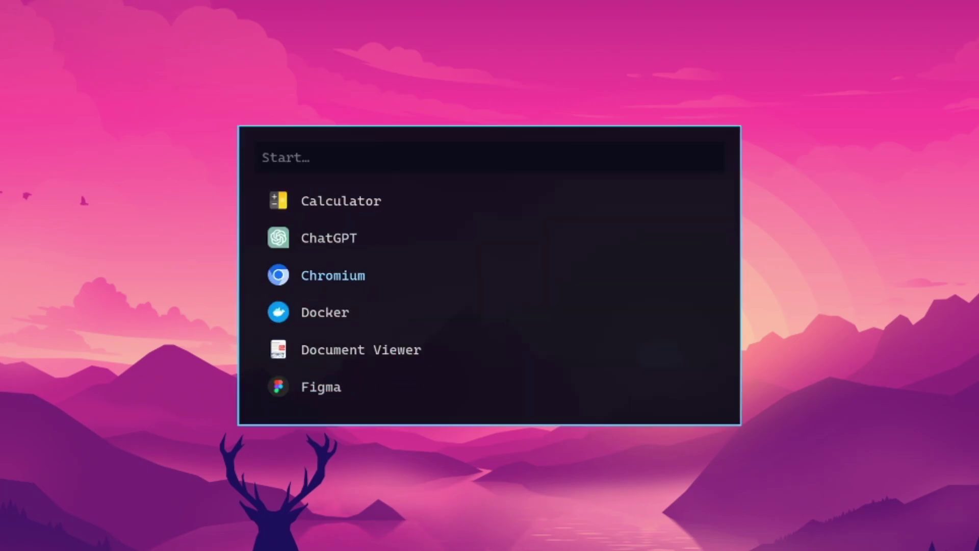
{"action": "key", "text": "Up"}
{"action": "key", "text": "Up"}
{"action": "key", "text": "Up"}
{"action": "key", "text": "Up"}
{"action": "key", "text": "Up"}
{"action": "key", "text": "Up"}
{"action": "key", "text": "Up"}
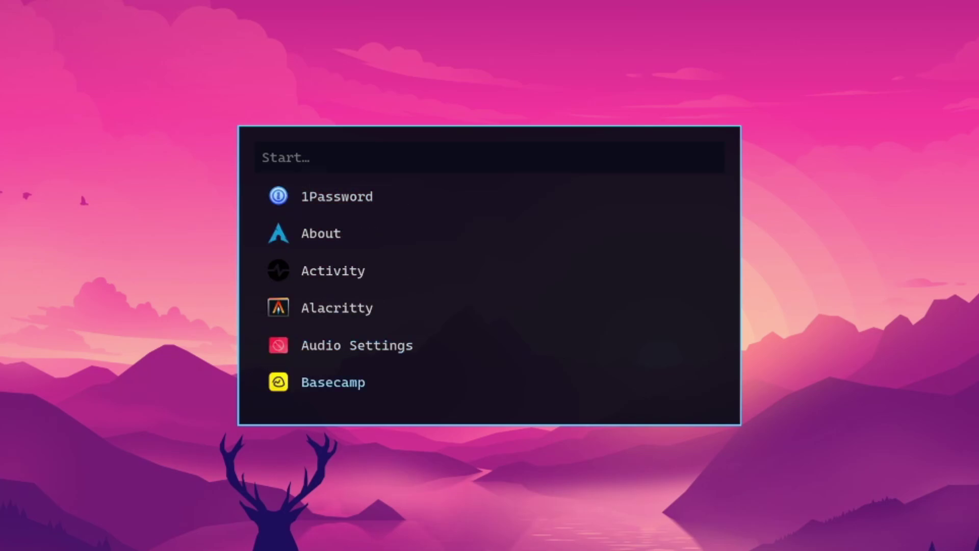
{"action": "key", "text": "Down"}
{"action": "key", "text": "Down"}
{"action": "key", "text": "Down"}
{"action": "key", "text": "Down"}
{"action": "key", "text": "Down"}
{"action": "key", "text": "Down"}
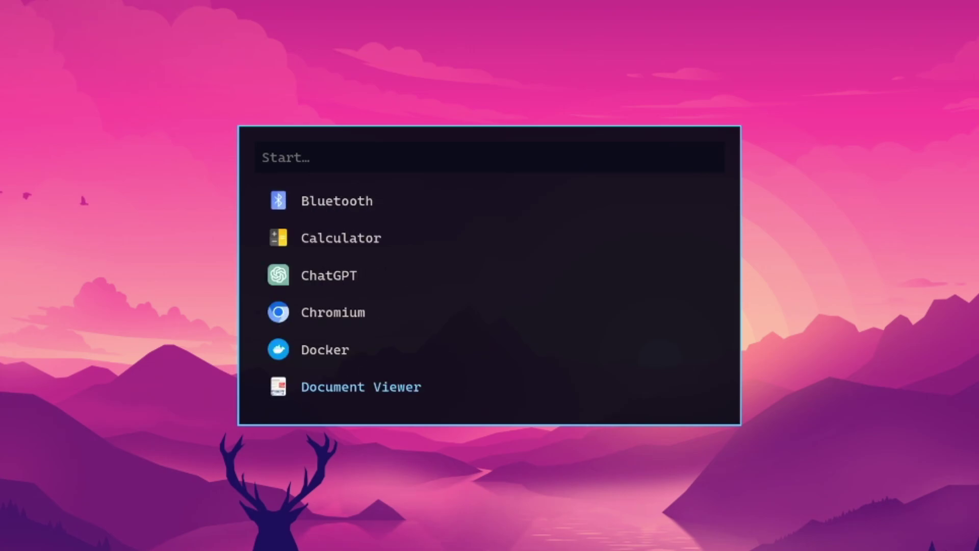
{"action": "key", "text": "Down"}
{"action": "key", "text": "Down"}
{"action": "key", "text": "Down"}
{"action": "key", "text": "Down"}
{"action": "key", "text": "Down"}
{"action": "key", "text": "Down"}
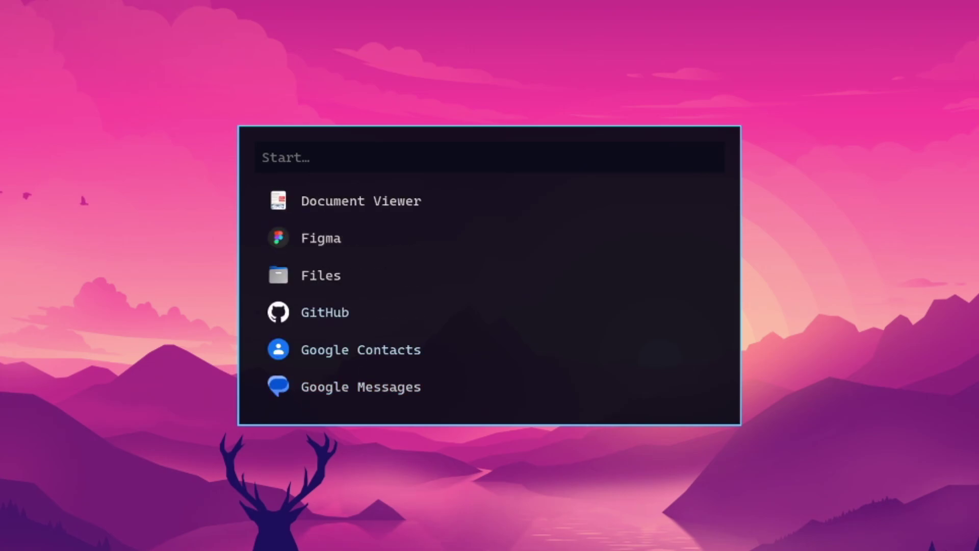
{"action": "key", "text": "Down"}
{"action": "key", "text": "Down"}
{"action": "key", "text": "Down"}
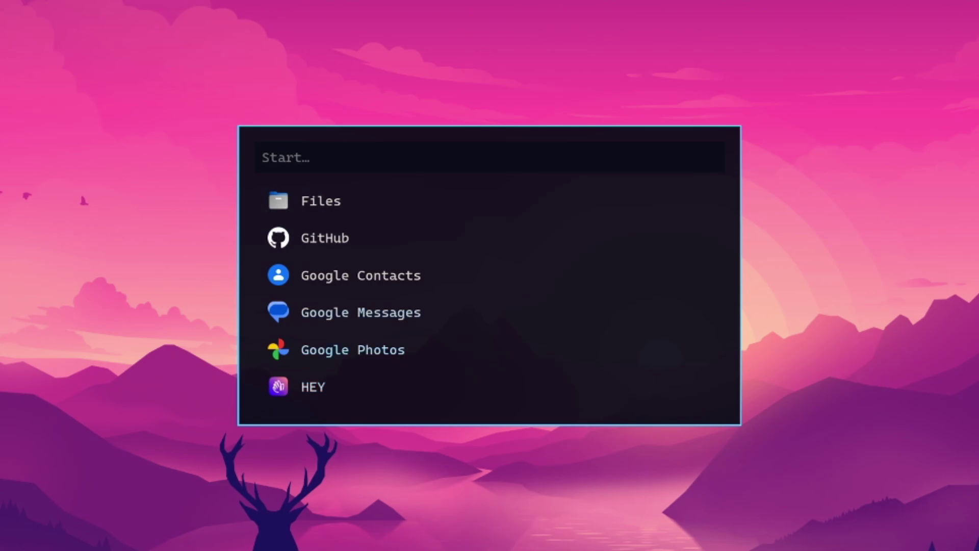
{"action": "key", "text": "Down"}
{"action": "key", "text": "Down"}
{"action": "key", "text": "Down"}
{"action": "key", "text": "Down"}
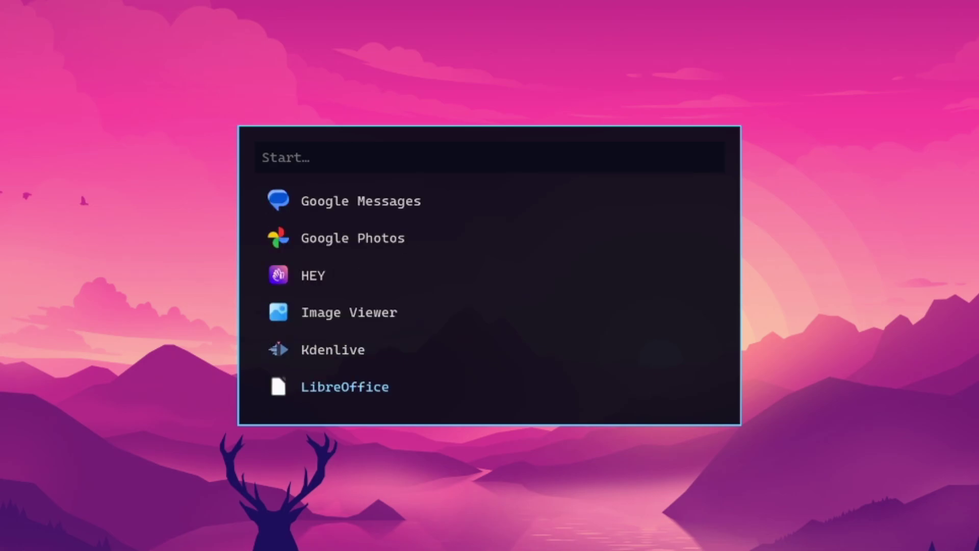
{"action": "key", "text": "Down"}
{"action": "key", "text": "Down"}
{"action": "key", "text": "Down"}
{"action": "key", "text": "Down"}
{"action": "key", "text": "Down"}
{"action": "key", "text": "Down"}
{"action": "key", "text": "Down"}
{"action": "key", "text": "Down"}
{"action": "key", "text": "Down"}
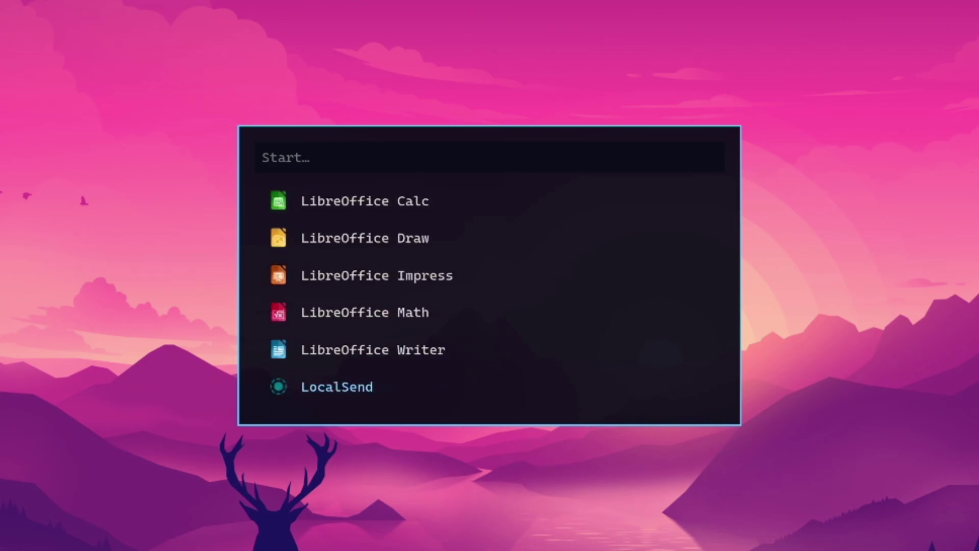
{"action": "key", "text": "Down"}
{"action": "key", "text": "Down"}
{"action": "key", "text": "Down"}
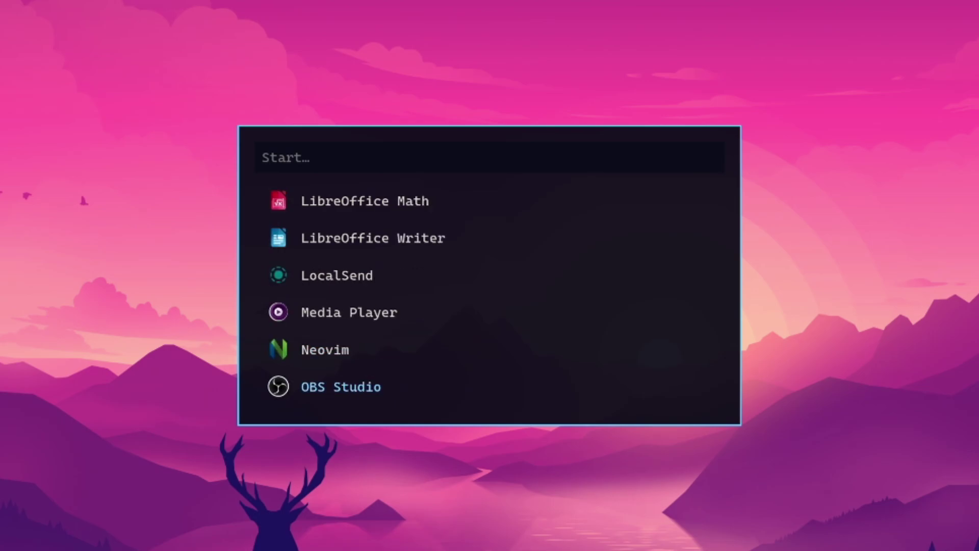
{"action": "key", "text": "Down"}
{"action": "key", "text": "Down"}
{"action": "key", "text": "Down"}
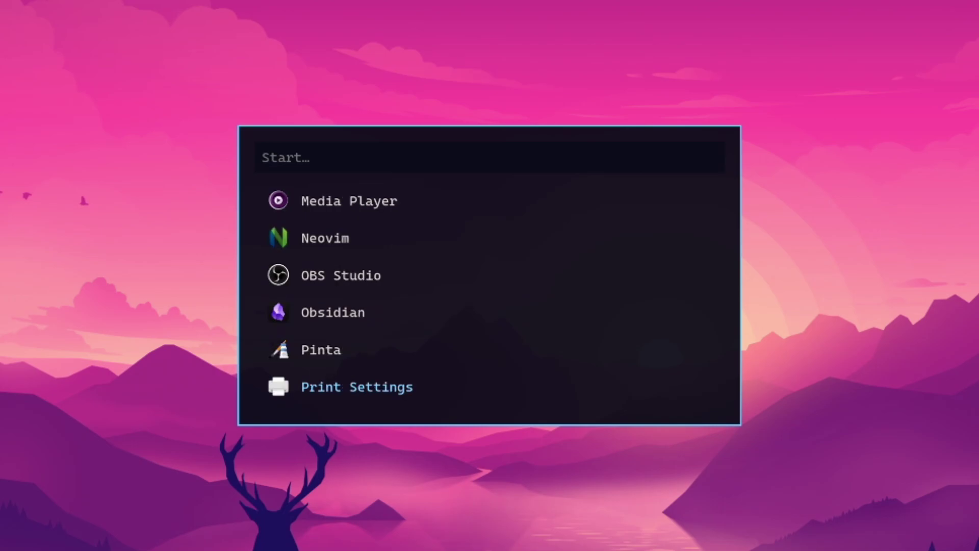
{"action": "key", "text": "Down"}
{"action": "key", "text": "Down"}
{"action": "key", "text": "Down"}
{"action": "key", "text": "Down"}
{"action": "key", "text": "Down"}
{"action": "key", "text": "Down"}
{"action": "key", "text": "Down"}
{"action": "key", "text": "Down"}
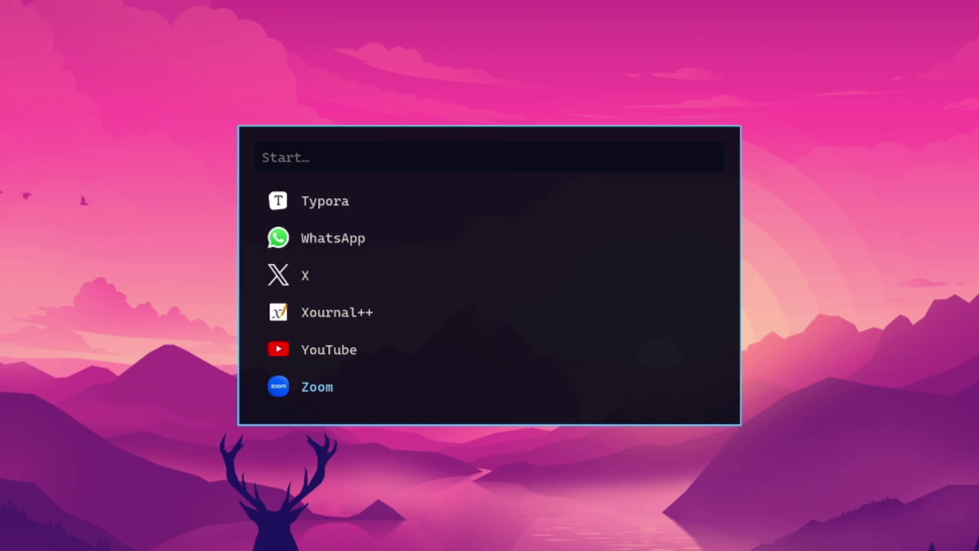
{"action": "key", "text": "Up"}
{"action": "key", "text": "Up"}
{"action": "key", "text": "Up"}
{"action": "key", "text": "Up"}
{"action": "key", "text": "Up"}
{"action": "key", "text": "Up"}
{"action": "key", "text": "Up"}
{"action": "key", "text": "Up"}
{"action": "key", "text": "Up"}
{"action": "key", "text": "Up"}
{"action": "key", "text": "Up"}
{"action": "key", "text": "Up"}
{"action": "key", "text": "Up"}
{"action": "key", "text": "Up"}
{"action": "key", "text": "Up"}
{"action": "key", "text": "Up"}
{"action": "key", "text": "Up"}
{"action": "key", "text": "Up"}
{"action": "key", "text": "Up"}
{"action": "key", "text": "Up"}
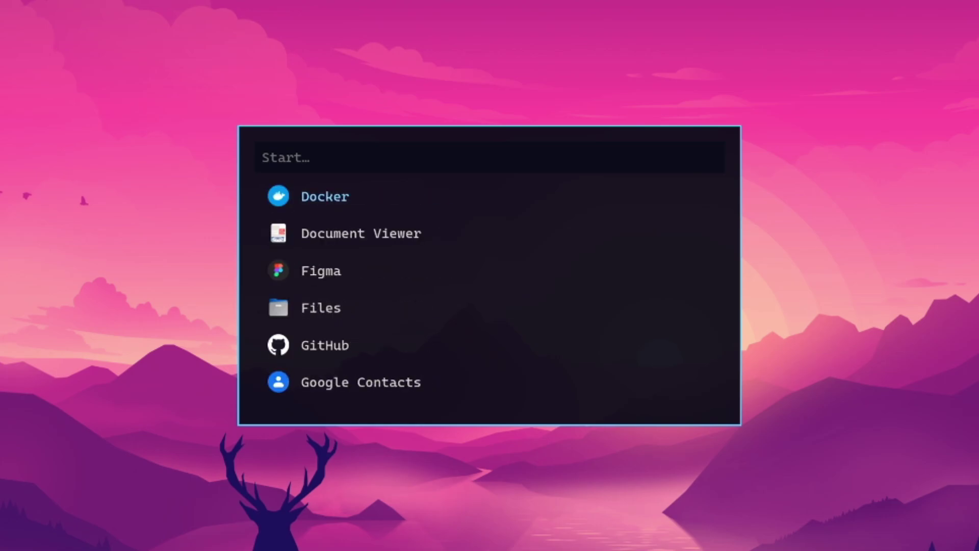
{"action": "key", "text": "Up"}
{"action": "key", "text": "Up"}
{"action": "key", "text": "Up"}
{"action": "key", "text": "Up"}
{"action": "key", "text": "Up"}
{"action": "key", "text": "Up"}
{"action": "key", "text": "Up"}
{"action": "key", "text": "Up"}
{"action": "key", "text": "Up"}
{"action": "key", "text": "Up"}
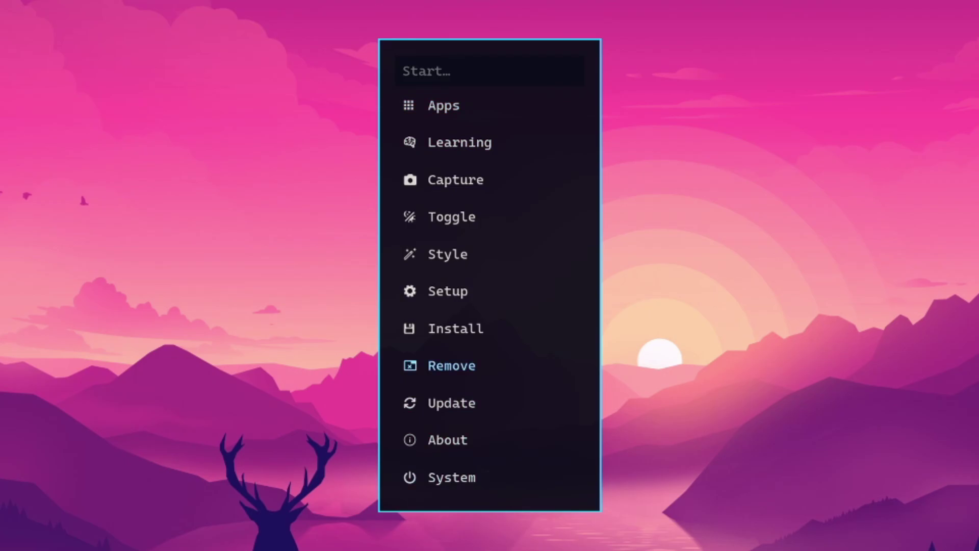
Step: Pick 1password-cli from the installed-package list and authorise its removal with the account password
{"action": "key", "text": "Return"}
{"action": "key", "text": "Return"}
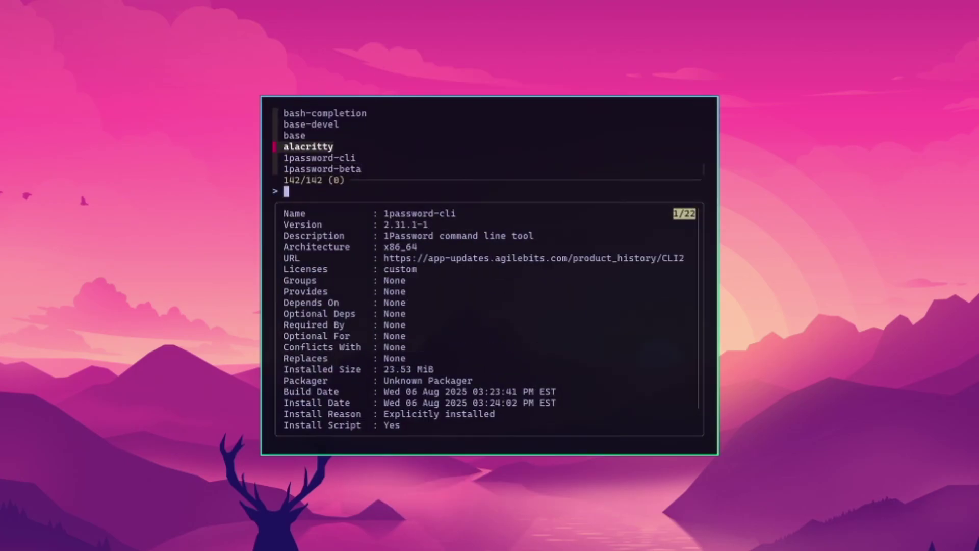
{"action": "key", "text": "Up"}
{"action": "key", "text": "Up"}
{"action": "key", "text": "Down"}
{"action": "key", "text": "Down"}
{"action": "key", "text": "Down"}
{"action": "key", "text": "Down"}
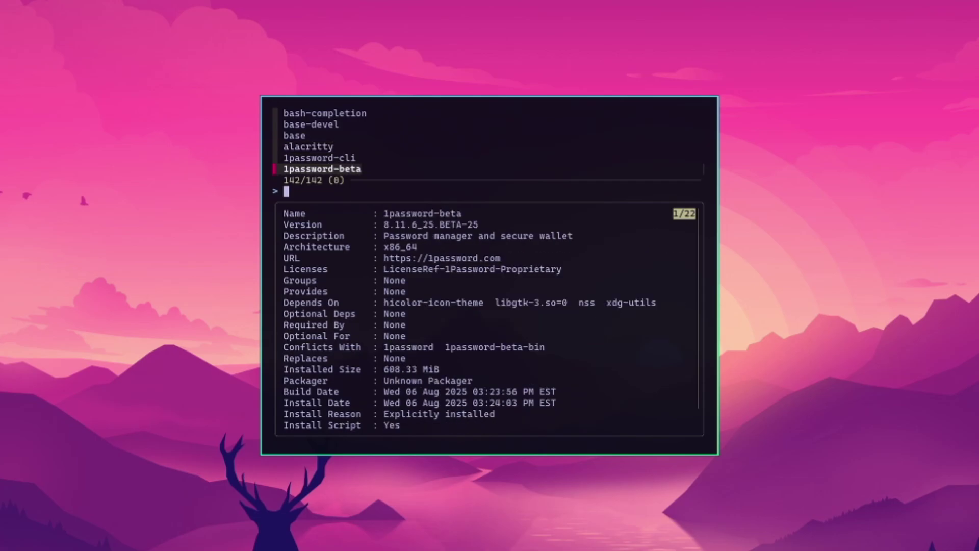
{"action": "key", "text": "Up"}
{"action": "key", "text": "Up"}
{"action": "key", "text": "Down"}
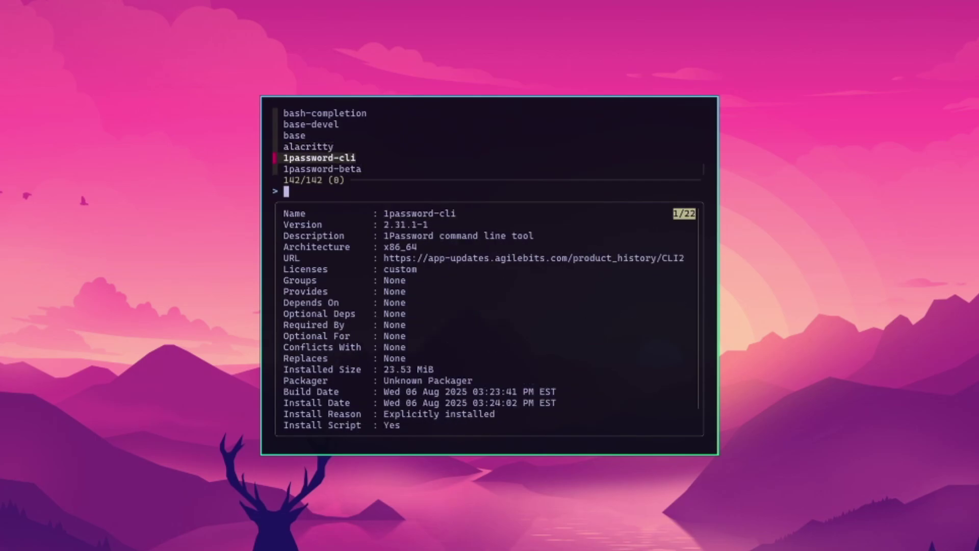
{"action": "key", "text": "Return"}
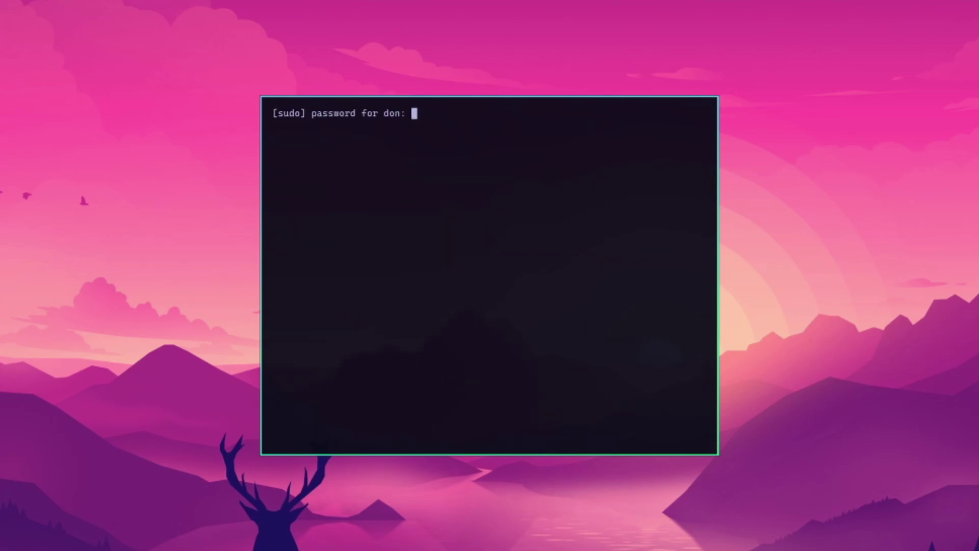
{"action": "key", "text": "Return"}
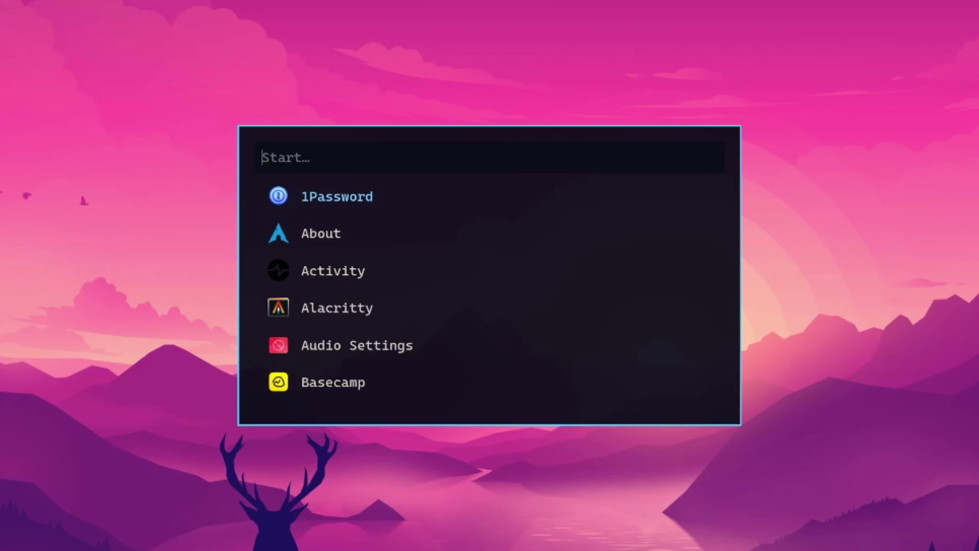
Step: Remove 1password-beta through the Omarchy menu's Remove > Package, confirming with the account password
{"action": "key", "text": "Escape"}
{"action": "key", "text": "super+alt+space"}
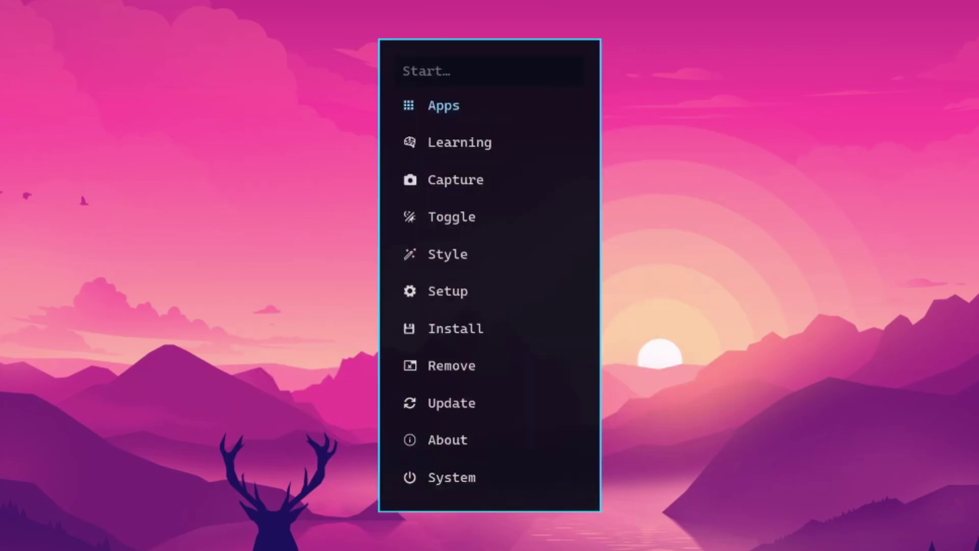
{"action": "key", "text": "Down"}
{"action": "key", "text": "Down"}
{"action": "key", "text": "Return"}
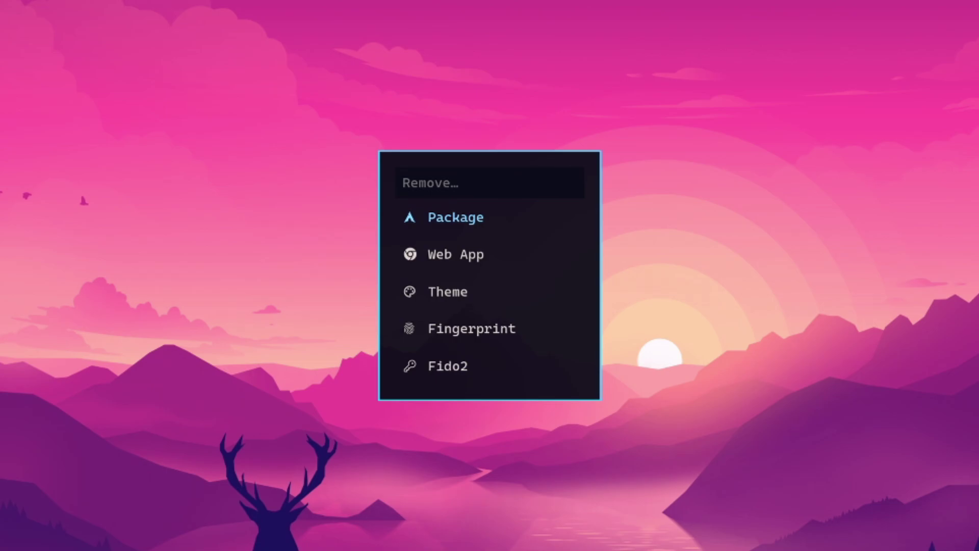
{"action": "key", "text": "Return"}
{"action": "key", "text": "Return"}
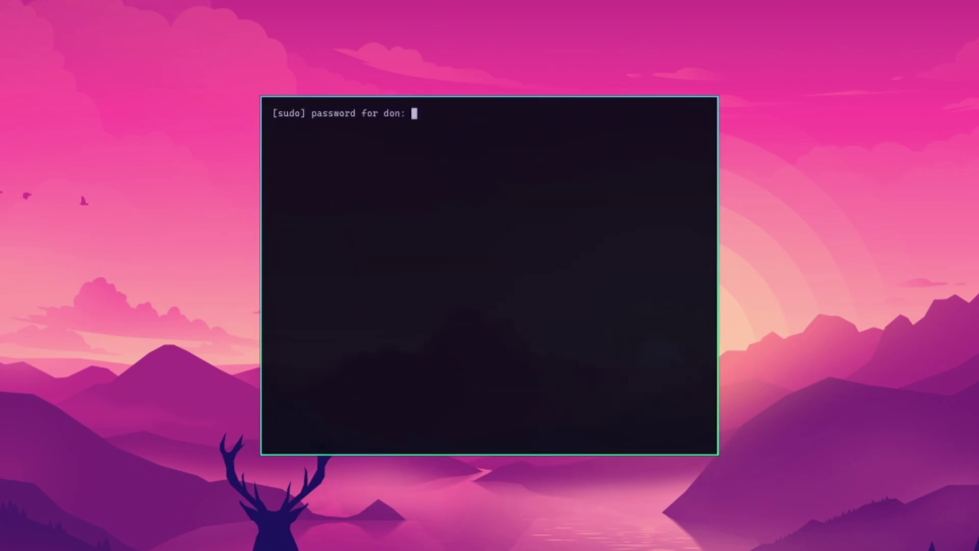
{"action": "key", "text": "Return"}
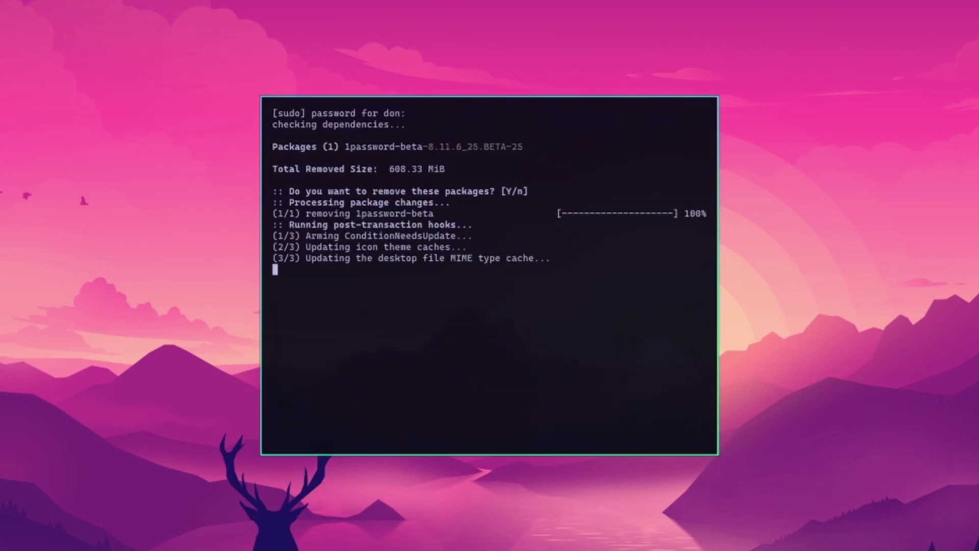
{"action": "key", "text": "Return"}
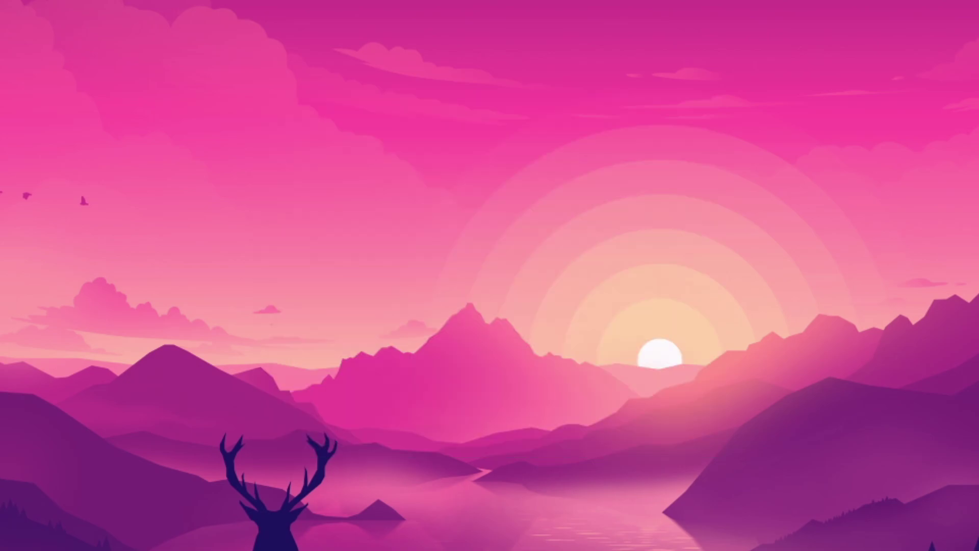
Step: Browse the app launcher down to Alacritty, then close it and bring up the Learn menu
{"action": "key", "text": "super+space"}
{"action": "key", "text": "Down"}
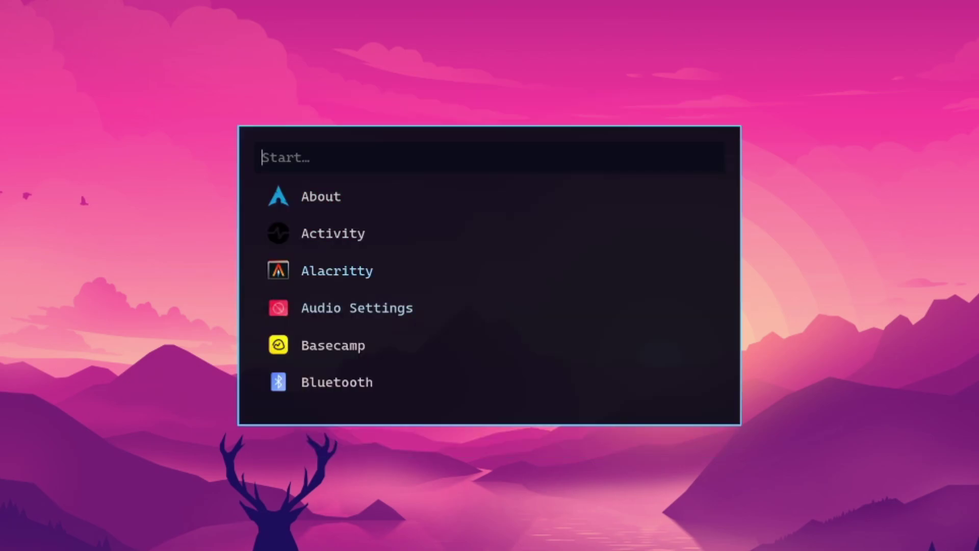
{"action": "key", "text": "Down"}
{"action": "key", "text": "Escape"}
{"action": "key", "text": "super+alt+space"}
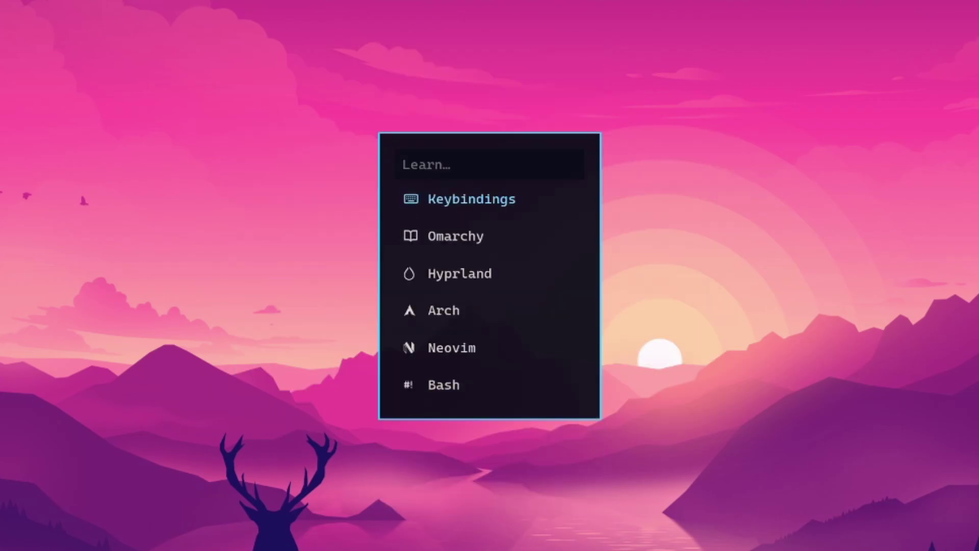
{"action": "key", "text": "Return"}
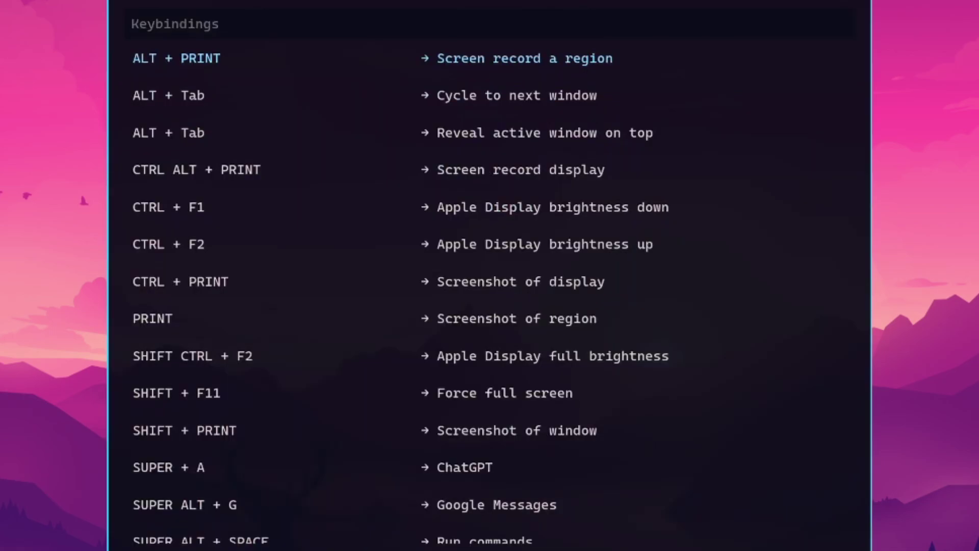
{"action": "key", "text": "Down"}
{"action": "key", "text": "Down"}
{"action": "key", "text": "Down"}
{"action": "key", "text": "Down"}
{"action": "key", "text": "Down"}
{"action": "key", "text": "Down"}
{"action": "key", "text": "Down"}
{"action": "key", "text": "Down"}
{"action": "key", "text": "Down"}
{"action": "key", "text": "Down"}
{"action": "key", "text": "Down"}
{"action": "key", "text": "Down"}
{"action": "key", "text": "Down"}
{"action": "key", "text": "Down"}
{"action": "key", "text": "Down"}
{"action": "key", "text": "Down"}
{"action": "key", "text": "Down"}
{"action": "key", "text": "Down"}
{"action": "key", "text": "Down"}
{"action": "key", "text": "Down"}
{"action": "key", "text": "Down"}
{"action": "key", "text": "Down"}
{"action": "key", "text": "Down"}
{"action": "key", "text": "Down"}
{"action": "key", "text": "Down"}
{"action": "key", "text": "Down"}
{"action": "key", "text": "Down"}
{"action": "key", "text": "Down"}
{"action": "key", "text": "Down"}
{"action": "key", "text": "Down"}
{"action": "key", "text": "Down"}
{"action": "key", "text": "Down"}
{"action": "key", "text": "Down"}
{"action": "key", "text": "Down"}
{"action": "key", "text": "Down"}
{"action": "key", "text": "Down"}
{"action": "key", "text": "Down"}
{"action": "key", "text": "Down"}
{"action": "key", "text": "Down"}
{"action": "key", "text": "Down"}
{"action": "key", "text": "Down"}
{"action": "key", "text": "Down"}
{"action": "key", "text": "Down"}
{"action": "key", "text": "Down"}
{"action": "key", "text": "Down"}
{"action": "key", "text": "Down"}
{"action": "key", "text": "Down"}
{"action": "key", "text": "Down"}
{"action": "key", "text": "Down"}
{"action": "key", "text": "Down"}
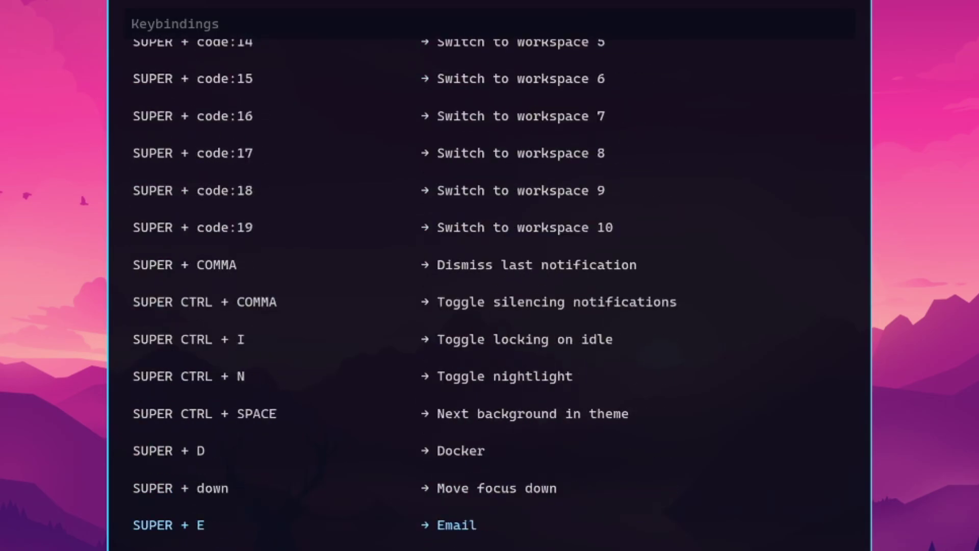
{"action": "key", "text": "Up"}
{"action": "key", "text": "Up"}
{"action": "key", "text": "Up"}
{"action": "key", "text": "Up"}
{"action": "key", "text": "Up"}
{"action": "key", "text": "Up"}
{"action": "key", "text": "Up"}
{"action": "key", "text": "Up"}
{"action": "key", "text": "Up"}
{"action": "key", "text": "Up"}
{"action": "key", "text": "Up"}
{"action": "key", "text": "Up"}
{"action": "key", "text": "Up"}
{"action": "key", "text": "Up"}
{"action": "key", "text": "Up"}
{"action": "key", "text": "Up"}
{"action": "key", "text": "Up"}
{"action": "key", "text": "Up"}
{"action": "key", "text": "Up"}
{"action": "key", "text": "Up"}
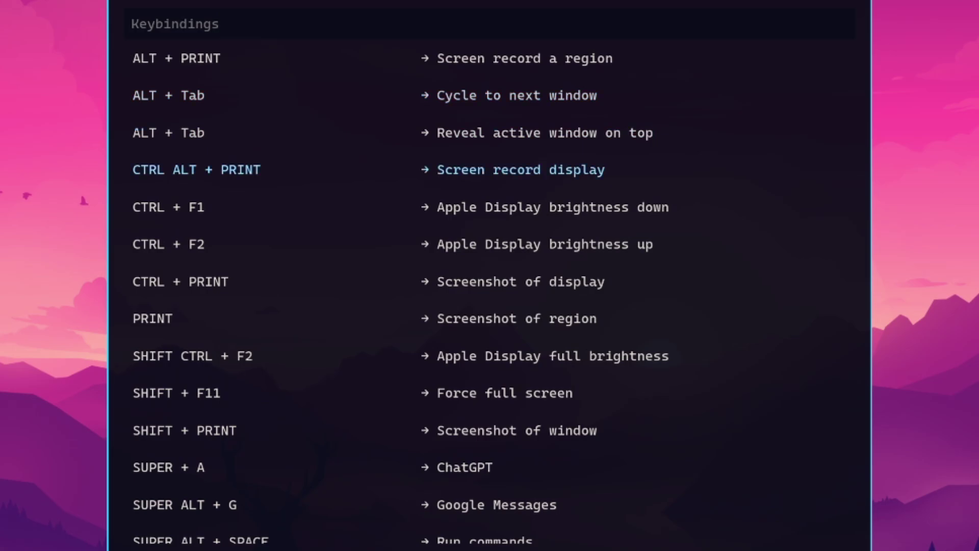
{"action": "key", "text": "Down"}
{"action": "key", "text": "Down"}
{"action": "key", "text": "Down"}
{"action": "key", "text": "Down"}
{"action": "key", "text": "Down"}
{"action": "key", "text": "Down"}
{"action": "key", "text": "Down"}
{"action": "key", "text": "Down"}
{"action": "key", "text": "Down"}
{"action": "key", "text": "Down"}
{"action": "key", "text": "Down"}
{"action": "key", "text": "Down"}
{"action": "key", "text": "Down"}
{"action": "key", "text": "Down"}
{"action": "key", "text": "Down"}
{"action": "key", "text": "Down"}
{"action": "key", "text": "Down"}
{"action": "key", "text": "Down"}
{"action": "key", "text": "Down"}
{"action": "key", "text": "Down"}
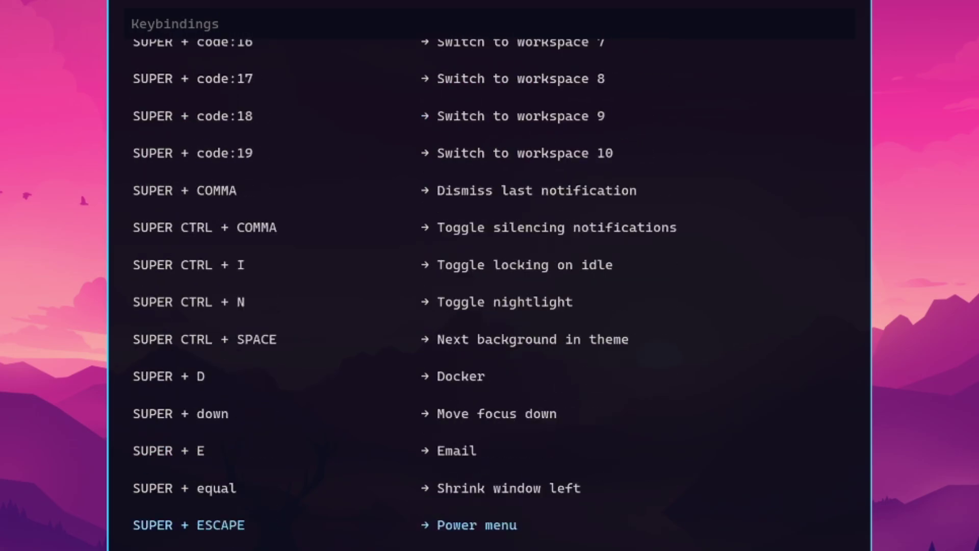
{"action": "key", "text": "Down"}
{"action": "key", "text": "Down"}
{"action": "key", "text": "Down"}
{"action": "key", "text": "Down"}
{"action": "key", "text": "Down"}
{"action": "key", "text": "Down"}
{"action": "key", "text": "Down"}
{"action": "key", "text": "Down"}
{"action": "key", "text": "Down"}
{"action": "key", "text": "Down"}
{"action": "key", "text": "Down"}
{"action": "key", "text": "Down"}
{"action": "key", "text": "Down"}
{"action": "key", "text": "Down"}
{"action": "key", "text": "Down"}
{"action": "key", "text": "Down"}
{"action": "key", "text": "Down"}
{"action": "key", "text": "Down"}
{"action": "key", "text": "Down"}
{"action": "key", "text": "Down"}
{"action": "key", "text": "Down"}
{"action": "key", "text": "Down"}
{"action": "key", "text": "Down"}
{"action": "key", "text": "Down"}
{"action": "key", "text": "Down"}
{"action": "key", "text": "Down"}
{"action": "key", "text": "Down"}
{"action": "key", "text": "Down"}
{"action": "key", "text": "Down"}
{"action": "key", "text": "Down"}
{"action": "key", "text": "Down"}
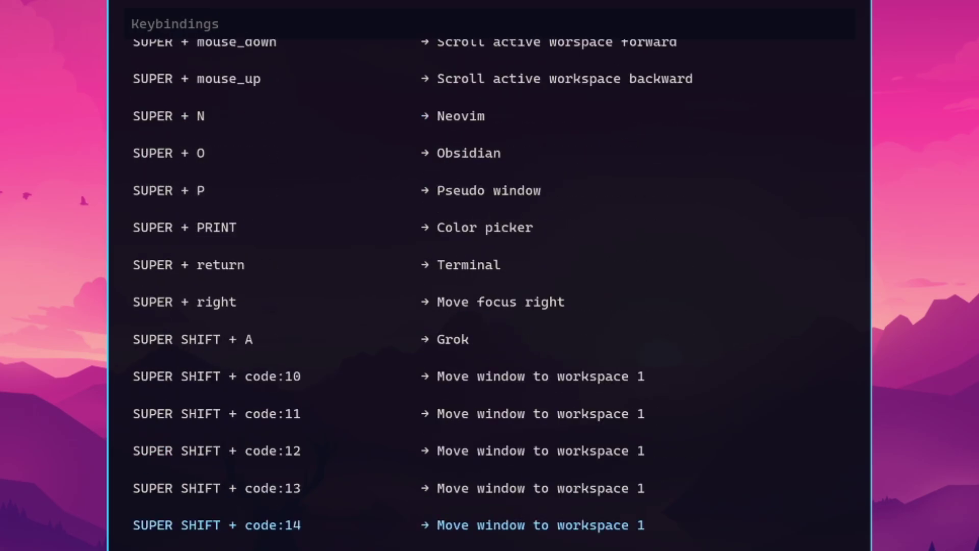
{"action": "key", "text": "Up"}
{"action": "key", "text": "Up"}
{"action": "key", "text": "Up"}
{"action": "key", "text": "Up"}
{"action": "key", "text": "Up"}
{"action": "key", "text": "Up"}
{"action": "key", "text": "Up"}
{"action": "key", "text": "Up"}
{"action": "key", "text": "Up"}
{"action": "key", "text": "Up"}
{"action": "key", "text": "Up"}
{"action": "key", "text": "Up"}
{"action": "key", "text": "Up"}
{"action": "key", "text": "Up"}
{"action": "key", "text": "Up"}
{"action": "key", "text": "Up"}
{"action": "key", "text": "Up"}
{"action": "key", "text": "Up"}
{"action": "key", "text": "Up"}
{"action": "key", "text": "Up"}
{"action": "key", "text": "Up"}
{"action": "key", "text": "Up"}
{"action": "key", "text": "Up"}
{"action": "key", "text": "Up"}
{"action": "key", "text": "Up"}
{"action": "key", "text": "Up"}
{"action": "key", "text": "Up"}
{"action": "key", "text": "Up"}
{"action": "key", "text": "Up"}
{"action": "key", "text": "Up"}
{"action": "key", "text": "Up"}
{"action": "key", "text": "Up"}
{"action": "key", "text": "Up"}
{"action": "key", "text": "Up"}
{"action": "key", "text": "Up"}
{"action": "key", "text": "Up"}
{"action": "key", "text": "Up"}
{"action": "key", "text": "Up"}
{"action": "key", "text": "Up"}
{"action": "key", "text": "Up"}
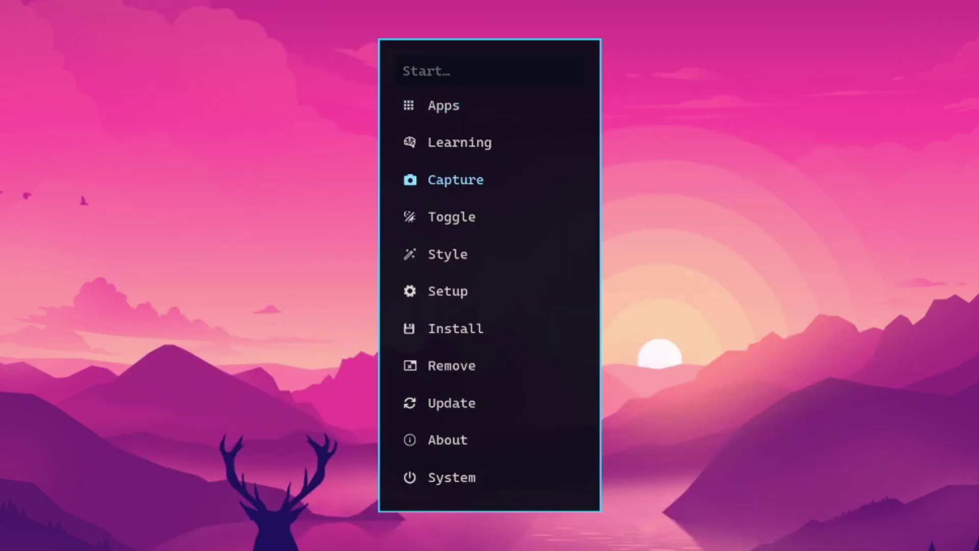
Step: Look through the Capture screenshot/screenrecord options and the Toggle options, backing out to the main menu
{"action": "key", "text": "Return"}
{"action": "key", "text": "Down"}
{"action": "key", "text": "Up"}
{"action": "key", "text": "Down"}
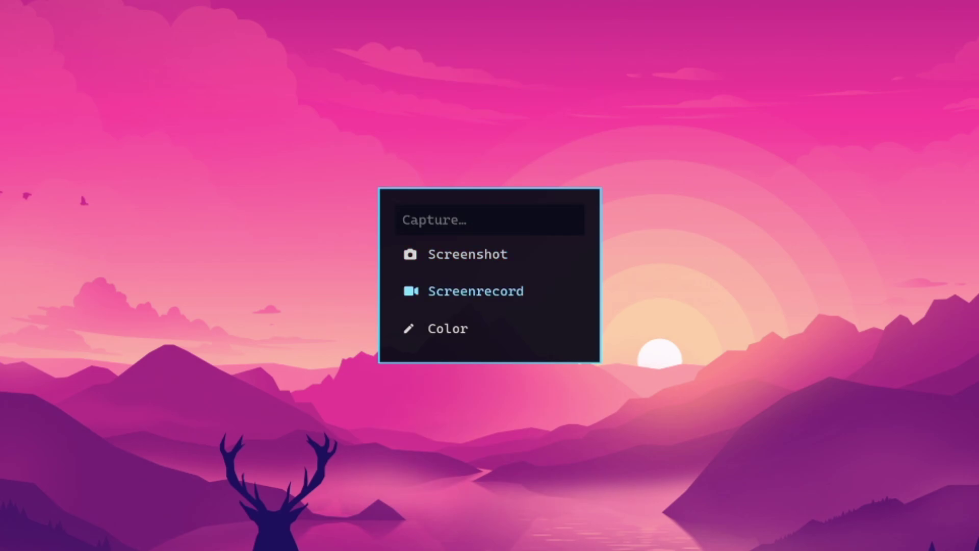
{"action": "key", "text": "Up"}
{"action": "key", "text": "Escape"}
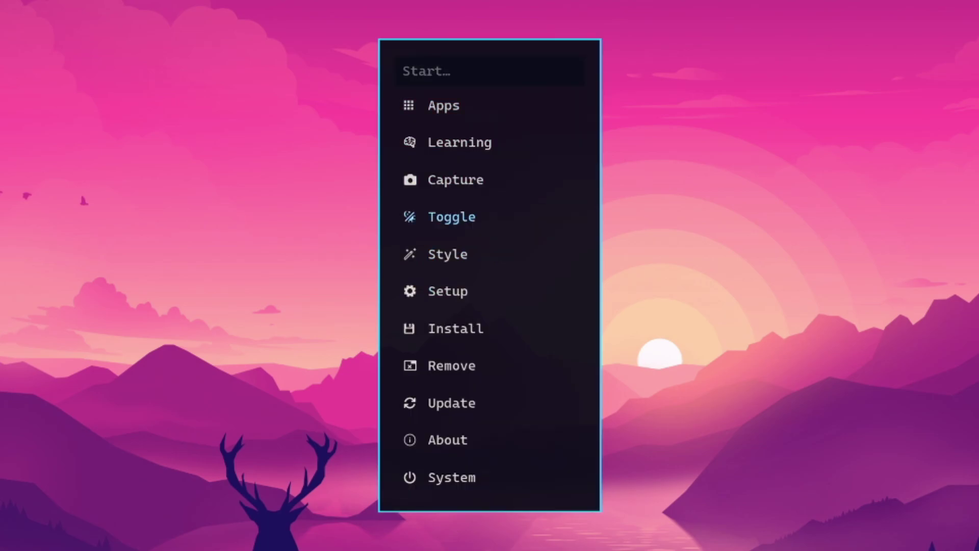
{"action": "key", "text": "Return"}
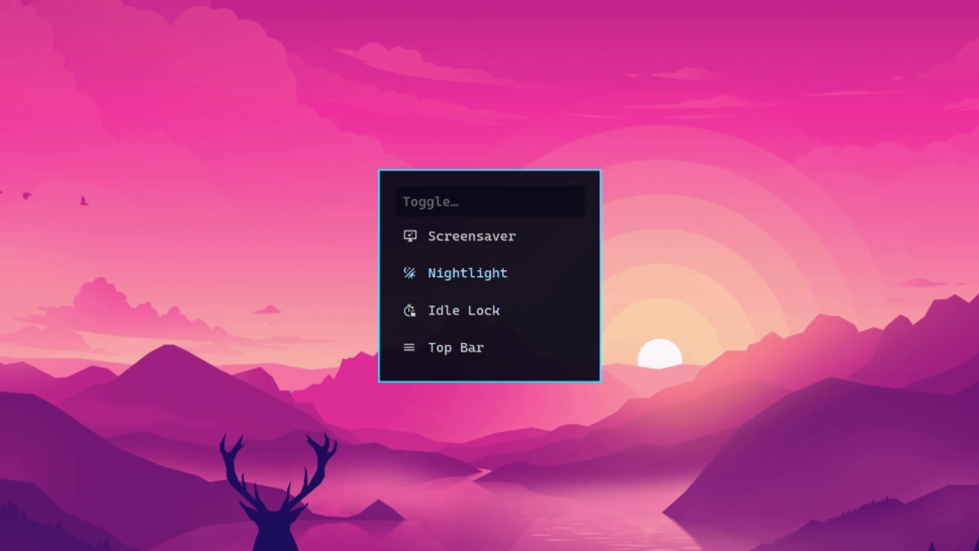
{"action": "key", "text": "Escape"}
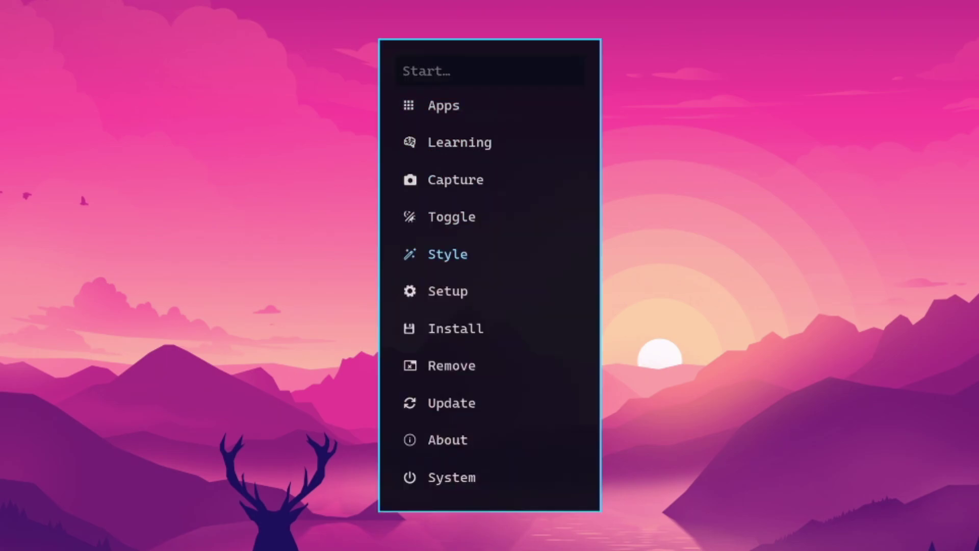
Step: Apply the Catppuccin theme from Style > Theme in the Omarchy menu
{"action": "key", "text": "Return"}
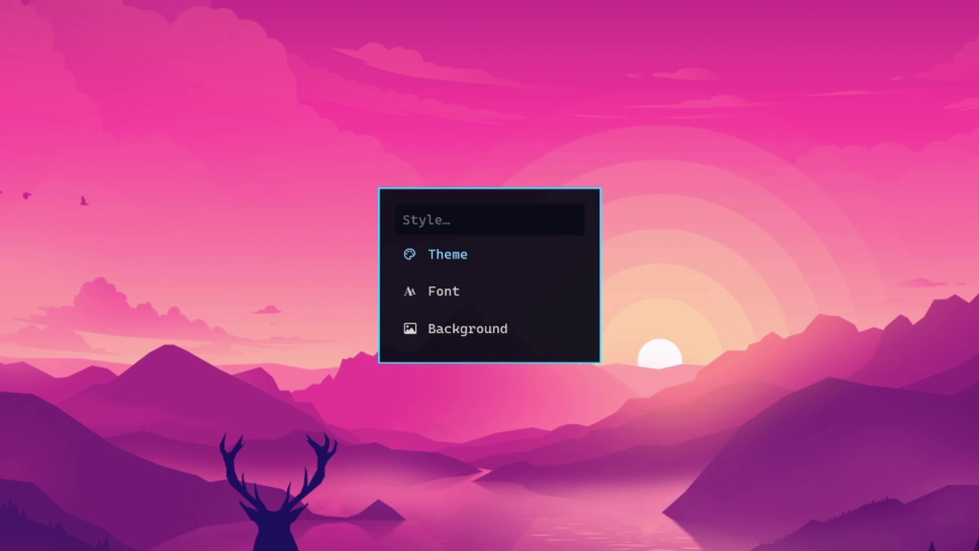
{"action": "key", "text": "Return"}
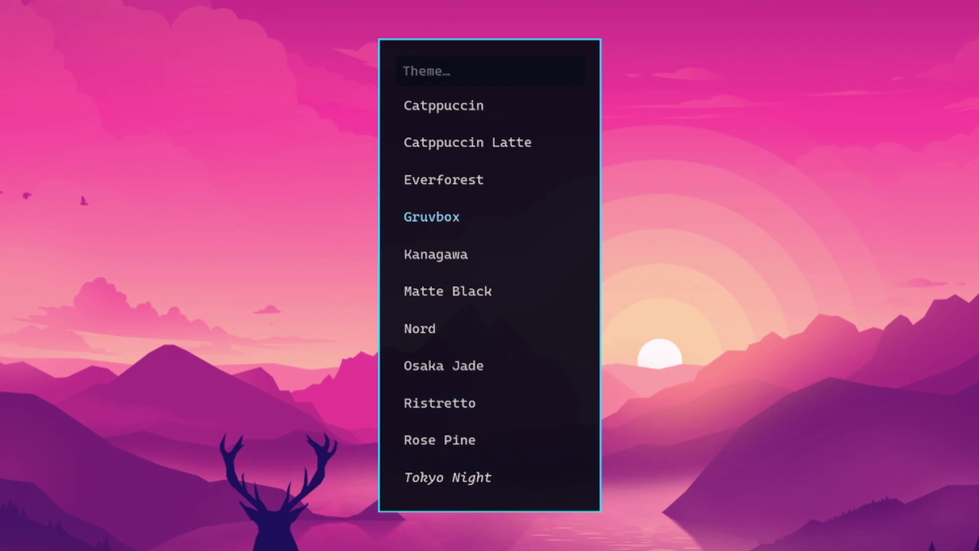
{"action": "key", "text": "Return"}
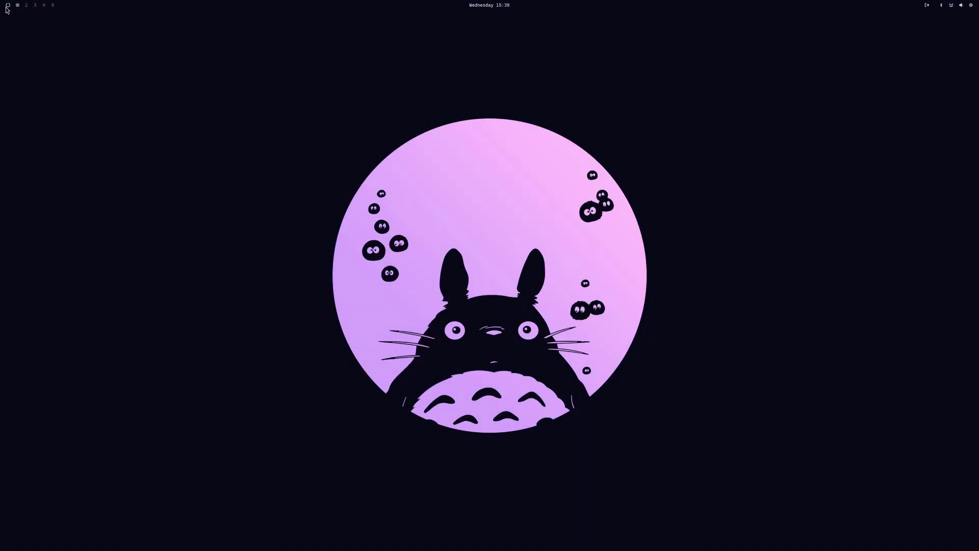
Step: Open a terminal and run fastfetch to display the system summary
{"action": "left_click", "coordinate": [7, 6]}
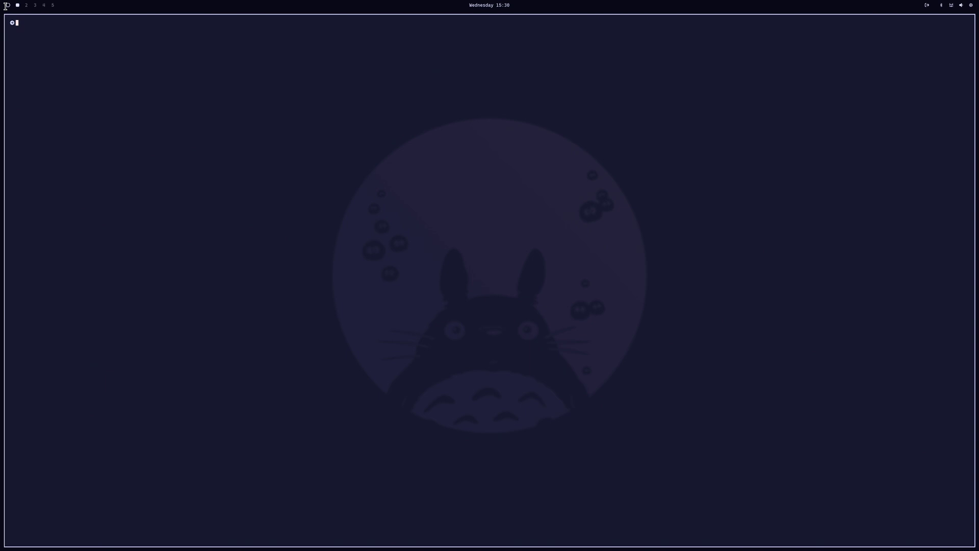
{"action": "type", "text": "fast"}
{"action": "type", "text": "fes"}
{"action": "type", "text": "ch"}
{"action": "key", "text": "Return"}
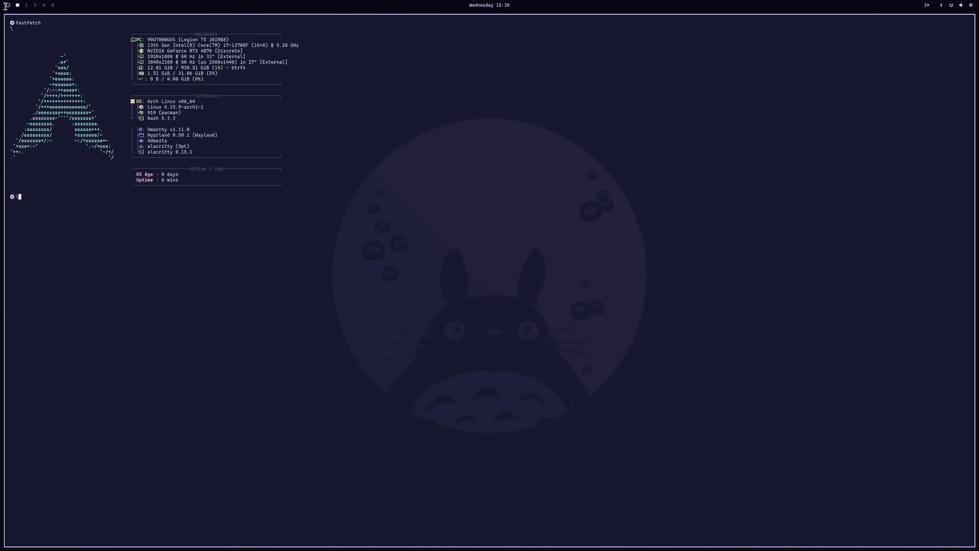
Step: Clear the stray characters at the prompt and launch a new window tiled on the right
{"action": "key", "text": "BackSpace"}
{"action": "type", "text": "q"}
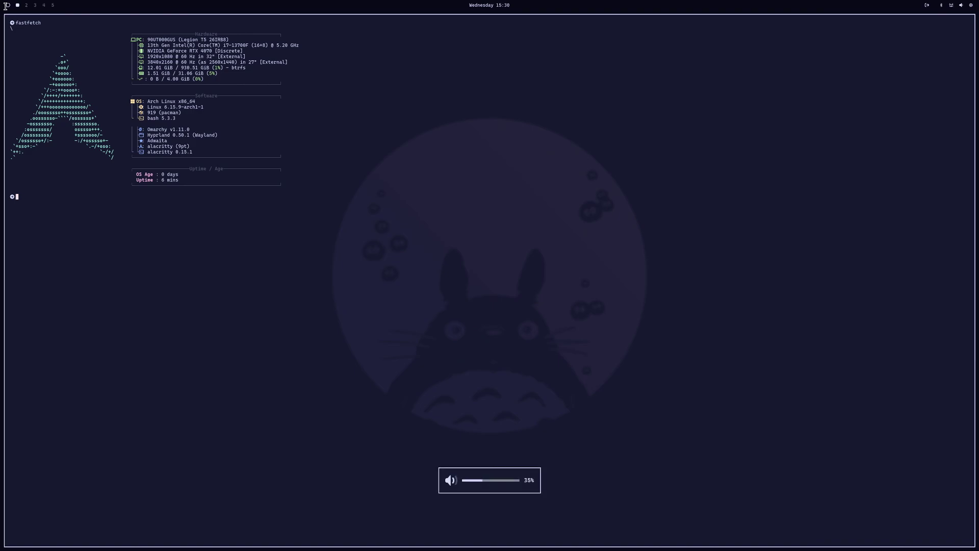
{"action": "key", "text": "BackSpace"}
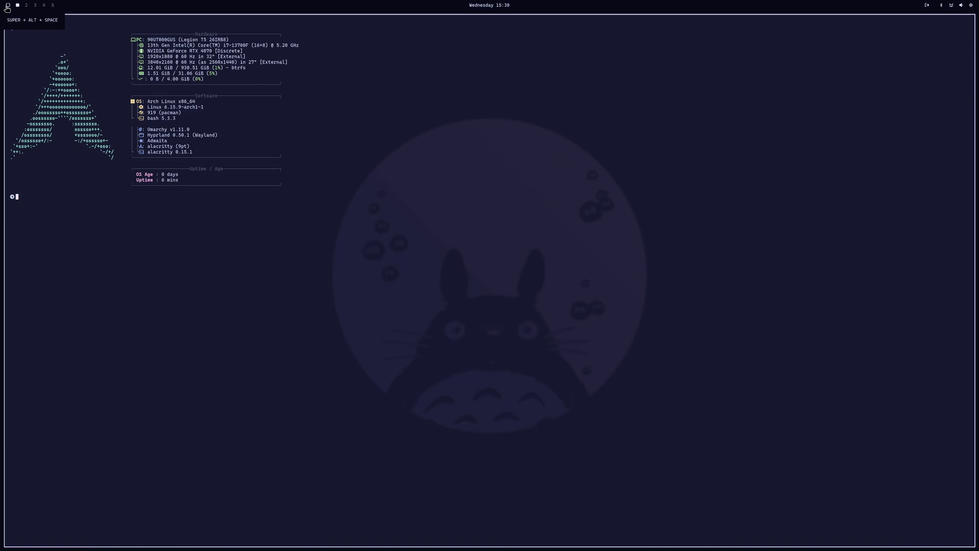
{"action": "key", "text": "Tab"}
{"action": "key", "text": "Tab"}
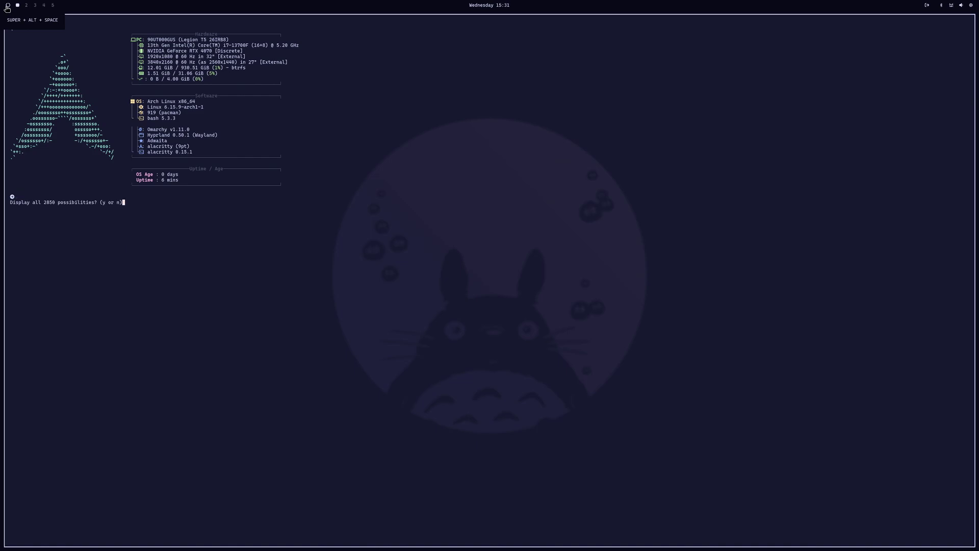
{"action": "key", "text": "n"}
{"action": "key", "text": "super+Return"}
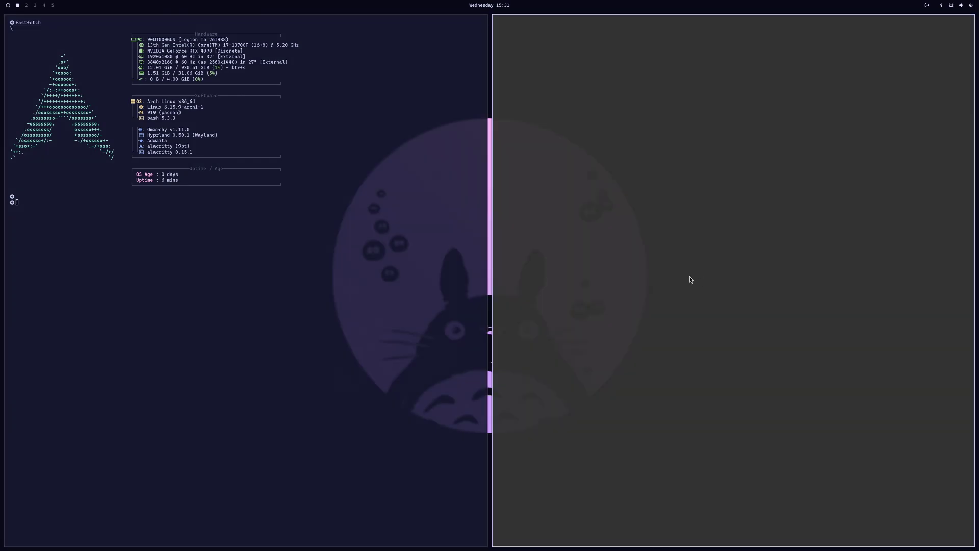
Step: Scroll the Super+K list past workspace, mouse and focus bindings, filter by 'close', then dismiss it
{"action": "key", "text": "super+k"}
{"action": "key", "text": "Down"}
{"action": "key", "text": "Down"}
{"action": "key", "text": "Down"}
{"action": "key", "text": "Down"}
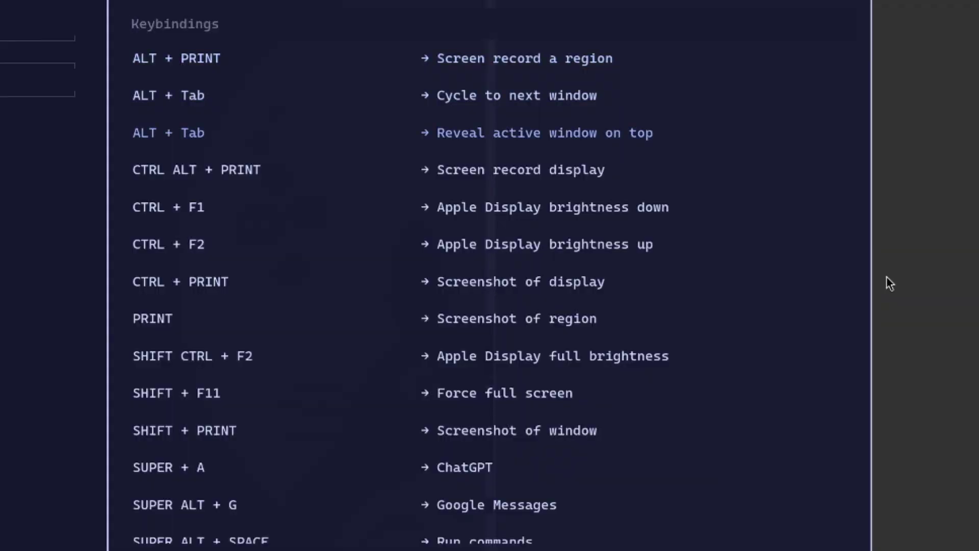
{"action": "key", "text": "Down"}
{"action": "key", "text": "Down"}
{"action": "key", "text": "Down"}
{"action": "key", "text": "Down"}
{"action": "key", "text": "Down"}
{"action": "key", "text": "Down"}
{"action": "key", "text": "Down"}
{"action": "key", "text": "Down"}
{"action": "key", "text": "Down"}
{"action": "key", "text": "Down"}
{"action": "key", "text": "Down"}
{"action": "key", "text": "Down"}
{"action": "key", "text": "Down"}
{"action": "key", "text": "Down"}
{"action": "key", "text": "Down"}
{"action": "key", "text": "Down"}
{"action": "key", "text": "Down"}
{"action": "key", "text": "Down"}
{"action": "key", "text": "Down"}
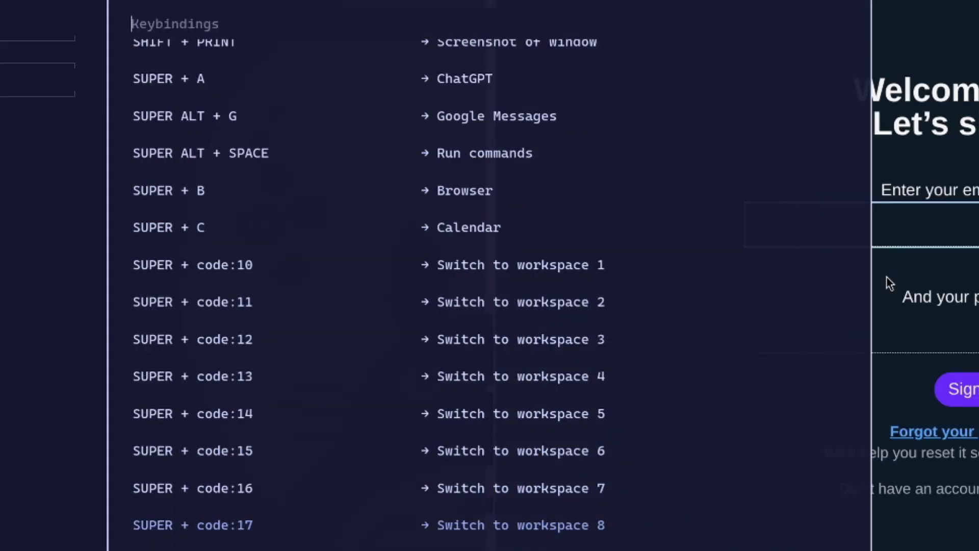
{"action": "key", "text": "Down"}
{"action": "key", "text": "Down"}
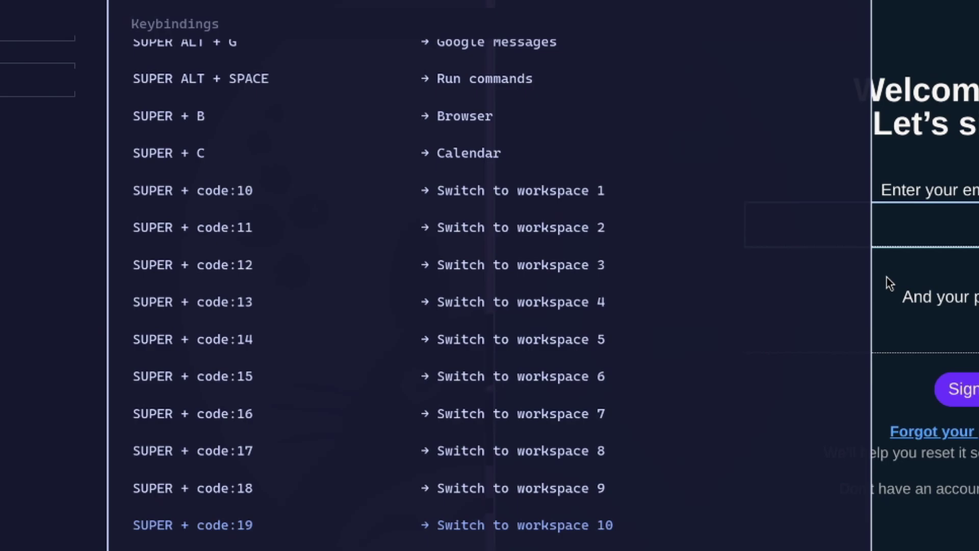
{"action": "key", "text": "Down"}
{"action": "key", "text": "Down"}
{"action": "key", "text": "Down"}
{"action": "key", "text": "Down"}
{"action": "key", "text": "Down"}
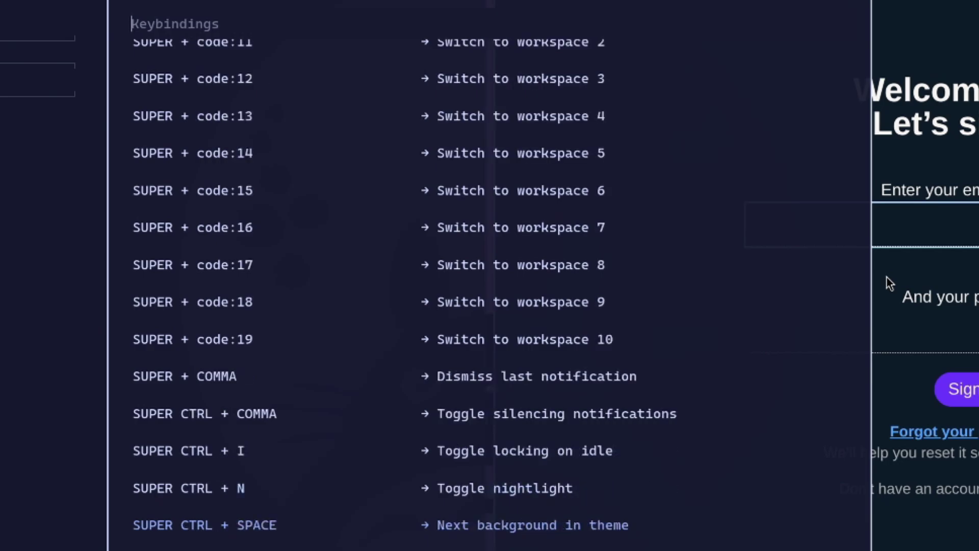
{"action": "key", "text": "Down"}
{"action": "key", "text": "Down"}
{"action": "key", "text": "Down"}
{"action": "key", "text": "Down"}
{"action": "key", "text": "Down"}
{"action": "key", "text": "Down"}
{"action": "key", "text": "Down"}
{"action": "key", "text": "Down"}
{"action": "key", "text": "Down"}
{"action": "key", "text": "Down"}
{"action": "key", "text": "Down"}
{"action": "key", "text": "Down"}
{"action": "key", "text": "Down"}
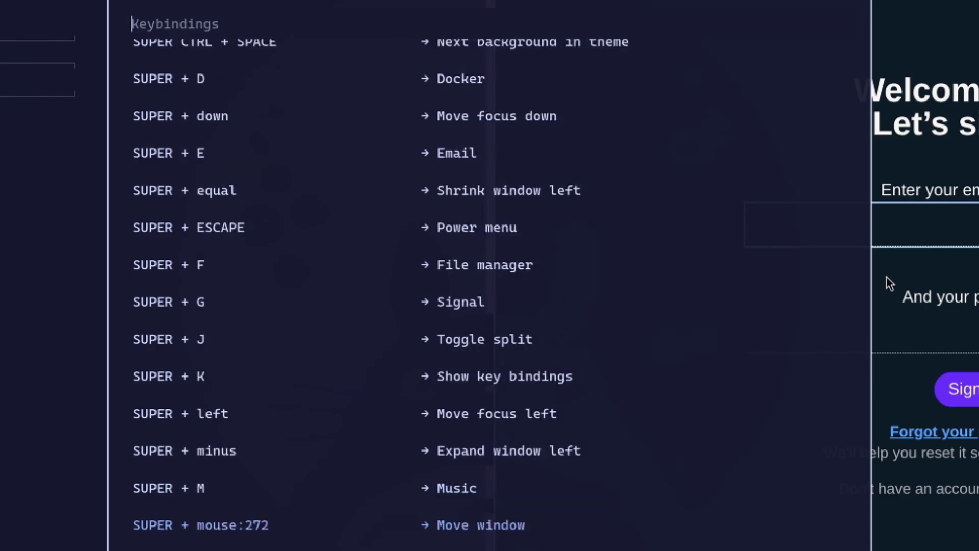
{"action": "key", "text": "Down"}
{"action": "key", "text": "Down"}
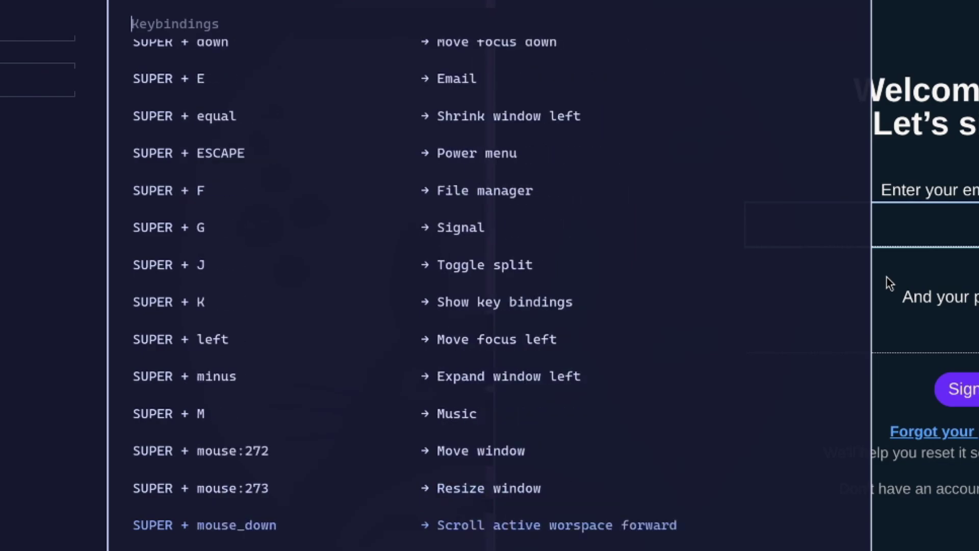
{"action": "key", "text": "Down"}
{"action": "key", "text": "Down"}
{"action": "key", "text": "Down"}
{"action": "key", "text": "Down"}
{"action": "key", "text": "Down"}
{"action": "key", "text": "Down"}
{"action": "key", "text": "Down"}
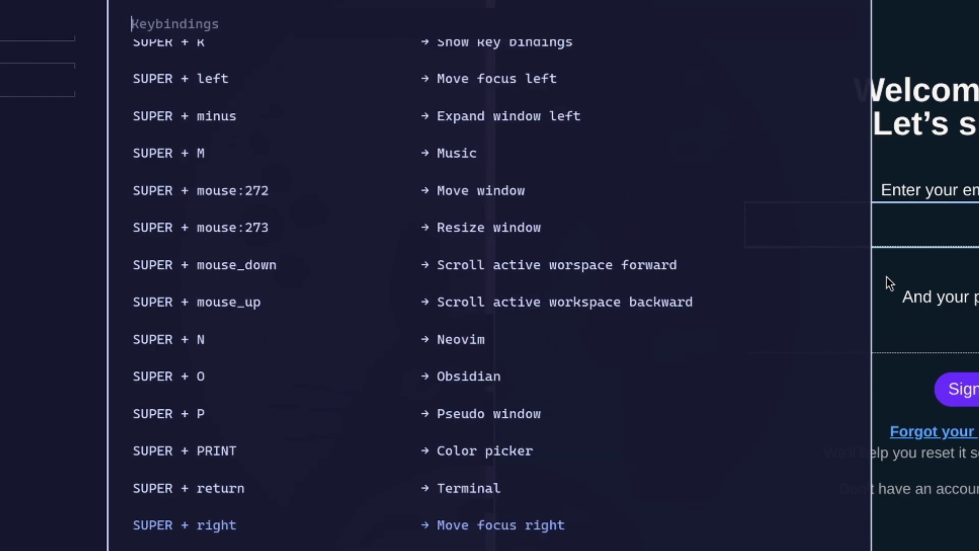
{"action": "key", "text": "Down"}
{"action": "key", "text": "Down"}
{"action": "key", "text": "Down"}
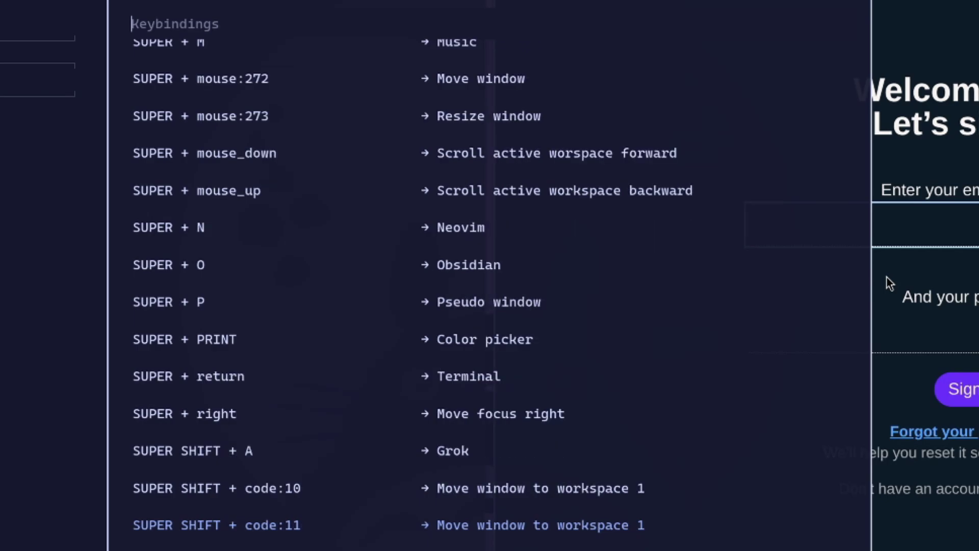
{"action": "key", "text": "Down"}
{"action": "key", "text": "Down"}
{"action": "key", "text": "Down"}
{"action": "key", "text": "Down"}
{"action": "key", "text": "Down"}
{"action": "type", "text": "close"}
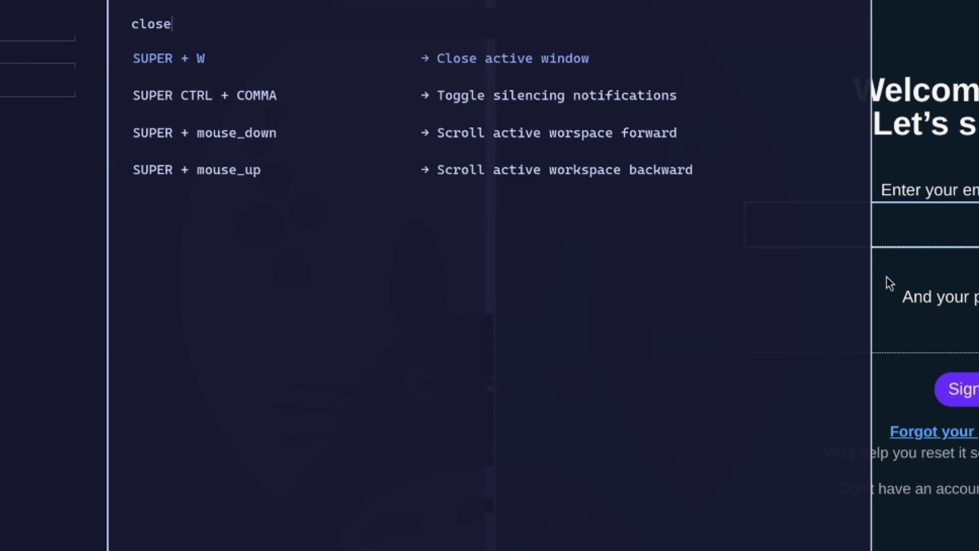
{"action": "key", "text": "Escape"}
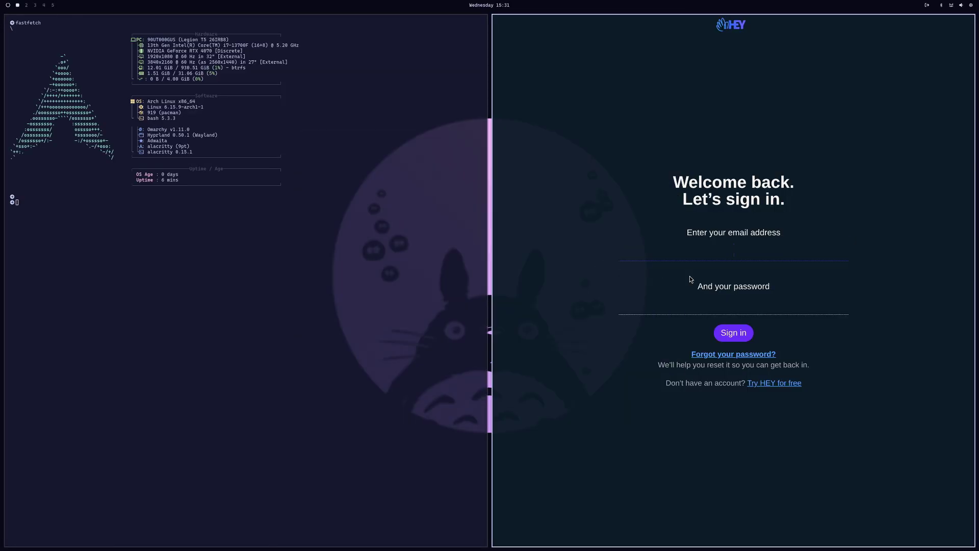
Step: Close the HEY, terminal and audio mixer windows, then close btop on workspace 1
{"action": "key", "text": "super+w"}
{"action": "key", "text": "super+w"}
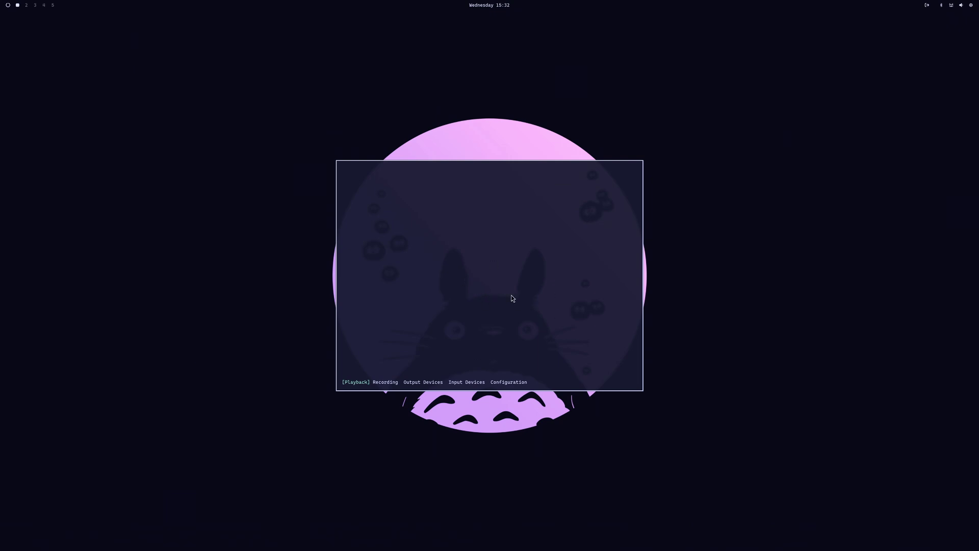
{"action": "key", "text": "q"}
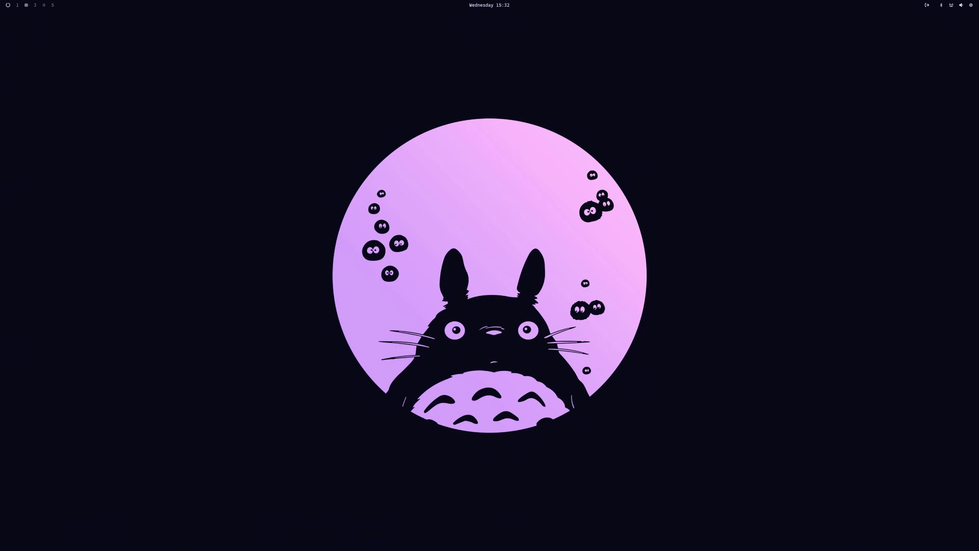
{"action": "key", "text": "super+1"}
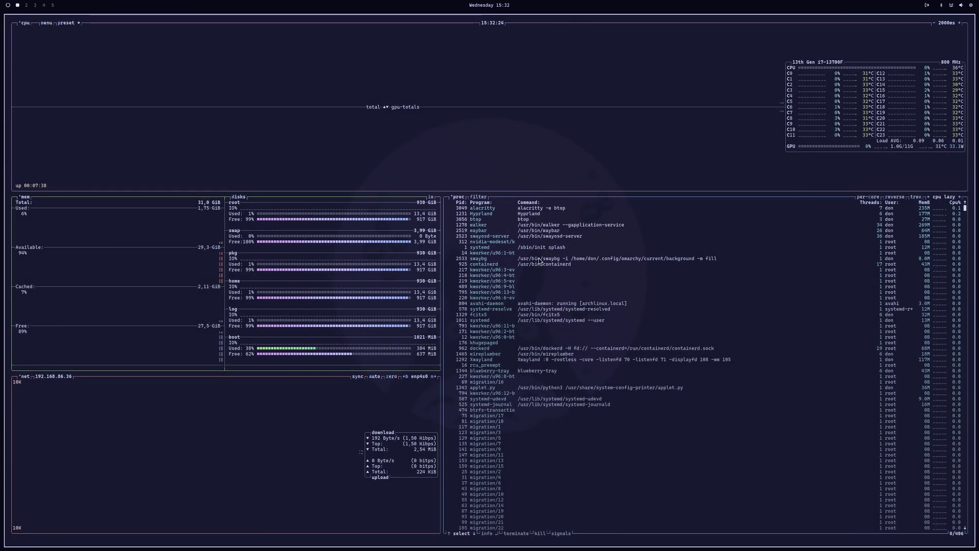
{"action": "key", "text": "super+w"}
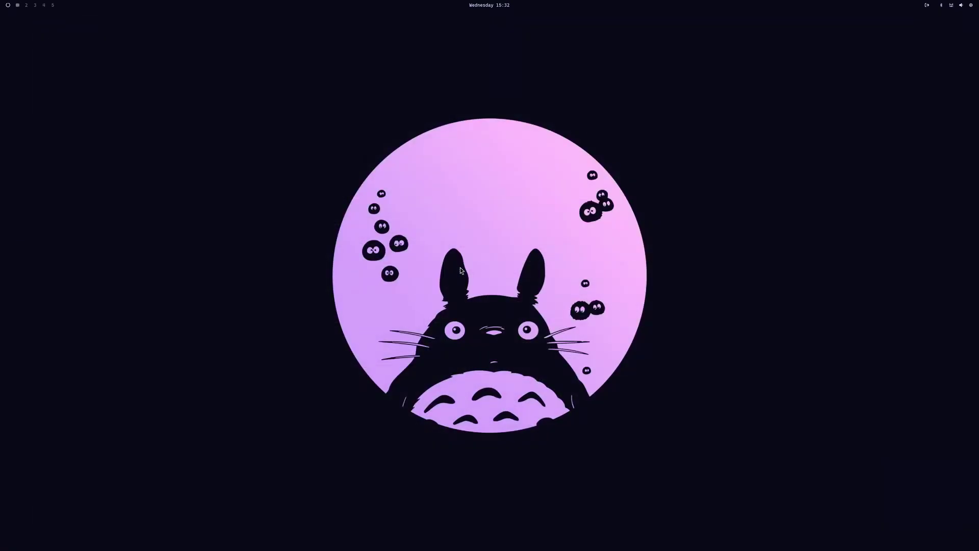
Step: Choose Setup > Keybindings in the Omarchy menu to load bindings.conf in Neovim
{"action": "left_click", "coordinate": [8, 6]}
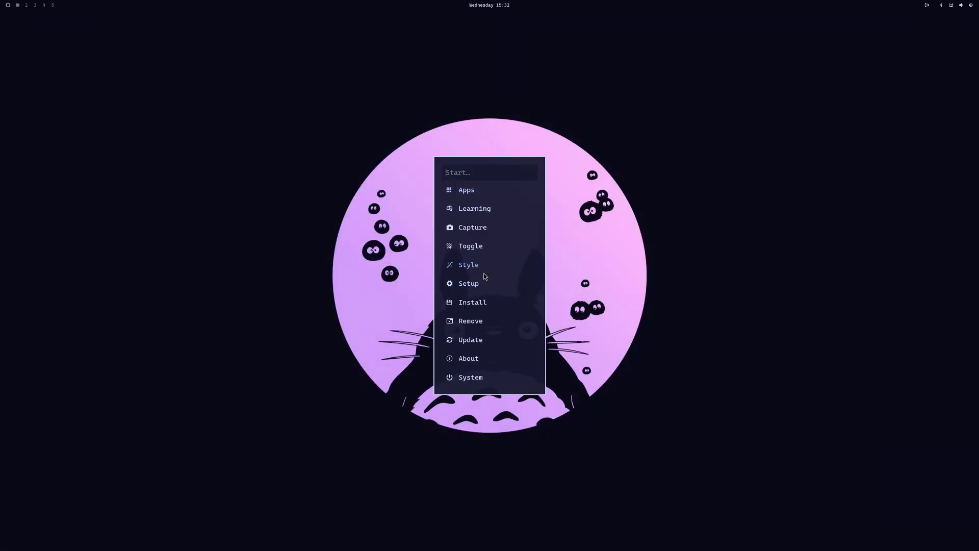
{"action": "left_click", "coordinate": [482, 283]}
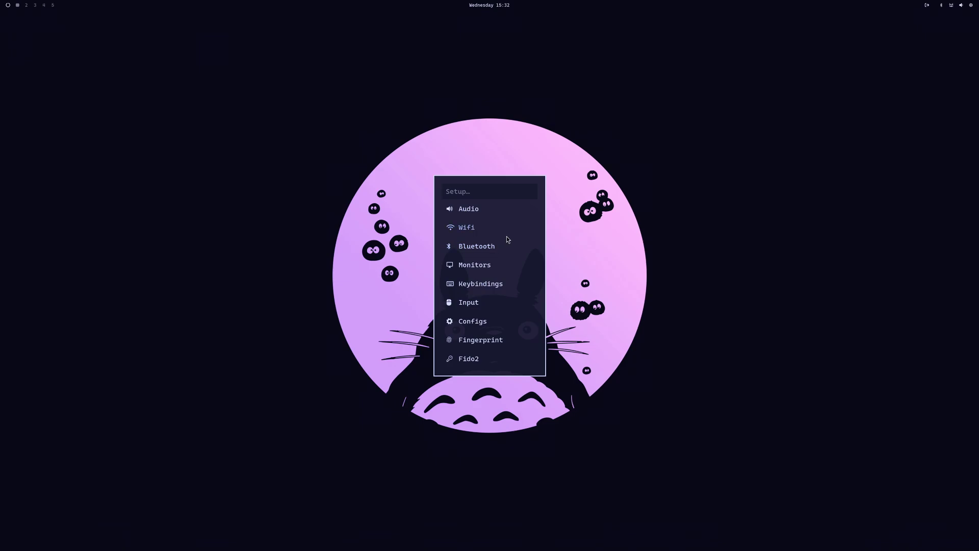
{"action": "key", "text": "Down"}
{"action": "key", "text": "Down"}
{"action": "key", "text": "Down"}
{"action": "key", "text": "Down"}
{"action": "key", "text": "Down"}
{"action": "key", "text": "Up"}
{"action": "key", "text": "Down"}
{"action": "key", "text": "Down"}
{"action": "key", "text": "Up"}
{"action": "key", "text": "Up"}
{"action": "key", "text": "Up"}
{"action": "key", "text": "Up"}
{"action": "key", "text": "Down"}
{"action": "key", "text": "Down"}
{"action": "key", "text": "Down"}
{"action": "key", "text": "Up"}
{"action": "key", "text": "Up"}
{"action": "key", "text": "Return"}
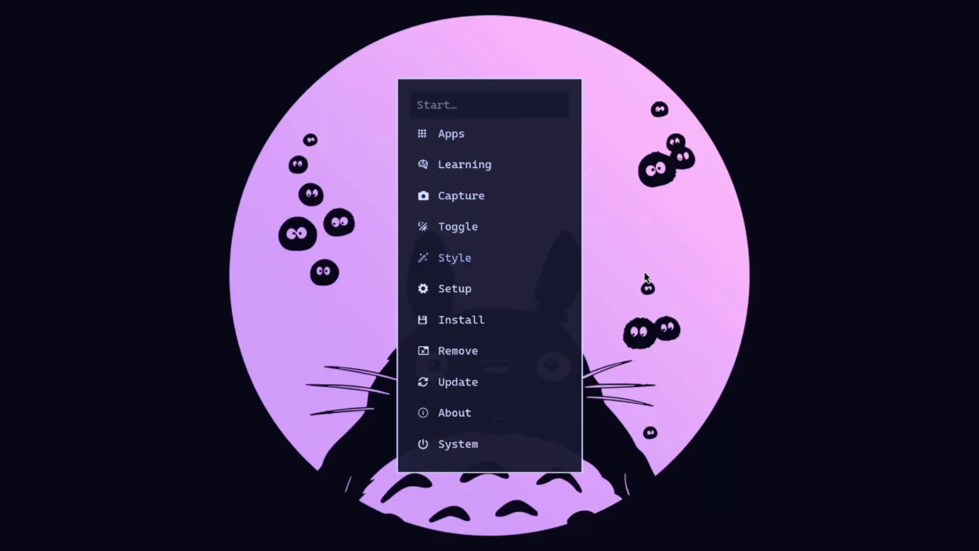
Step: Return to the Omarchy menu's Setup options and move down to Bluetooth
{"action": "key", "text": "Return"}
{"action": "key", "text": "Down"}
{"action": "key", "text": "Down"}
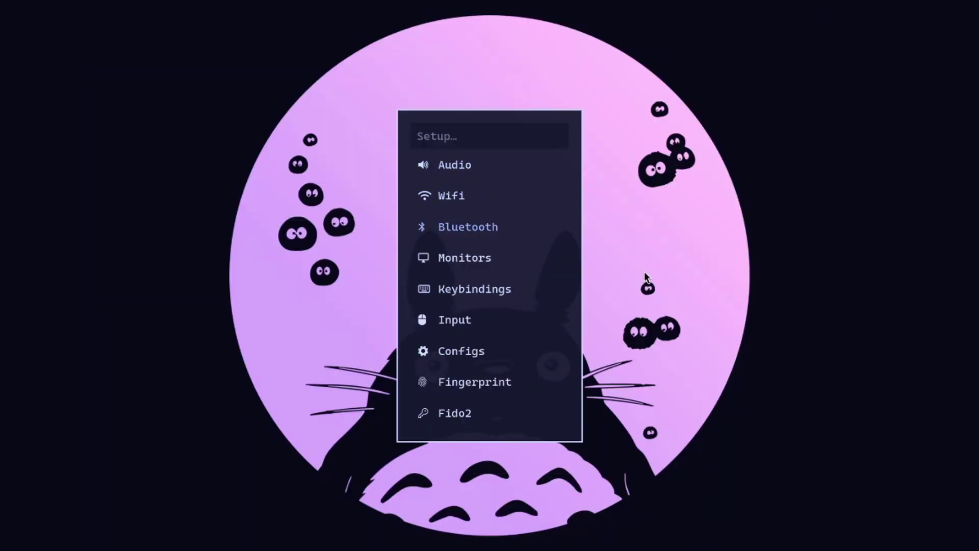
{"action": "key", "text": "Down"}
{"action": "key", "text": "Down"}
{"action": "key", "text": "Return"}
{"action": "key", "text": "j"}
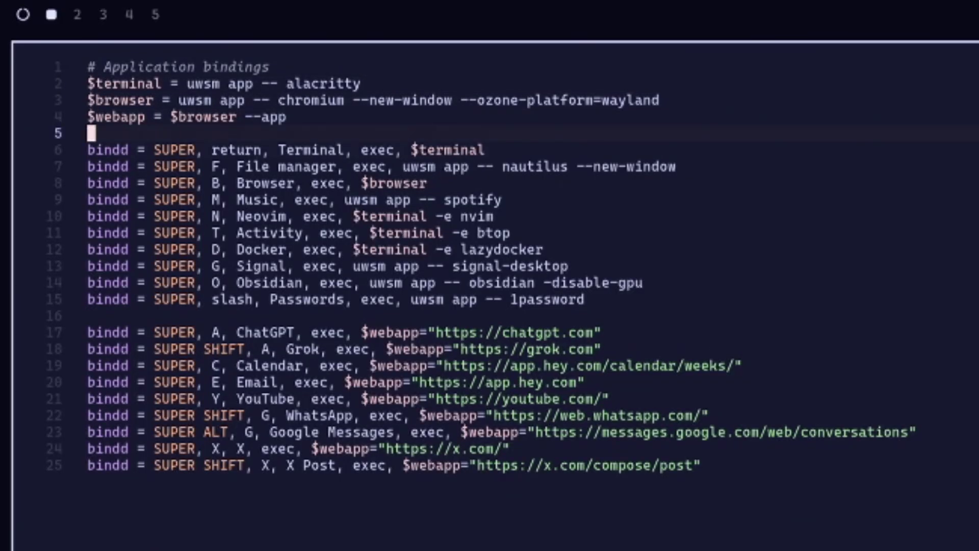
{"action": "key", "text": "j"}
{"action": "key", "text": "j"}
{"action": "key", "text": "j"}
{"action": "key", "text": "j"}
{"action": "key", "text": "k"}
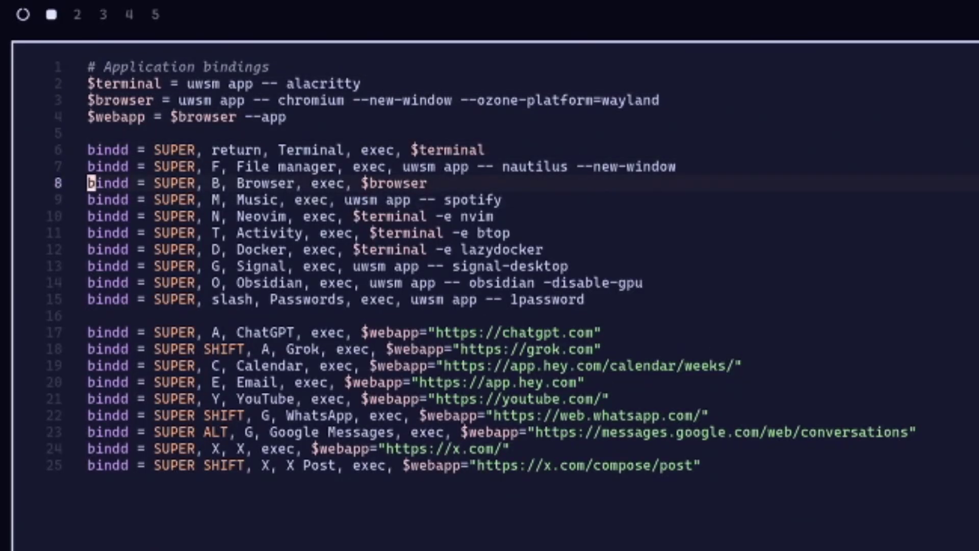
{"action": "key", "text": "j"}
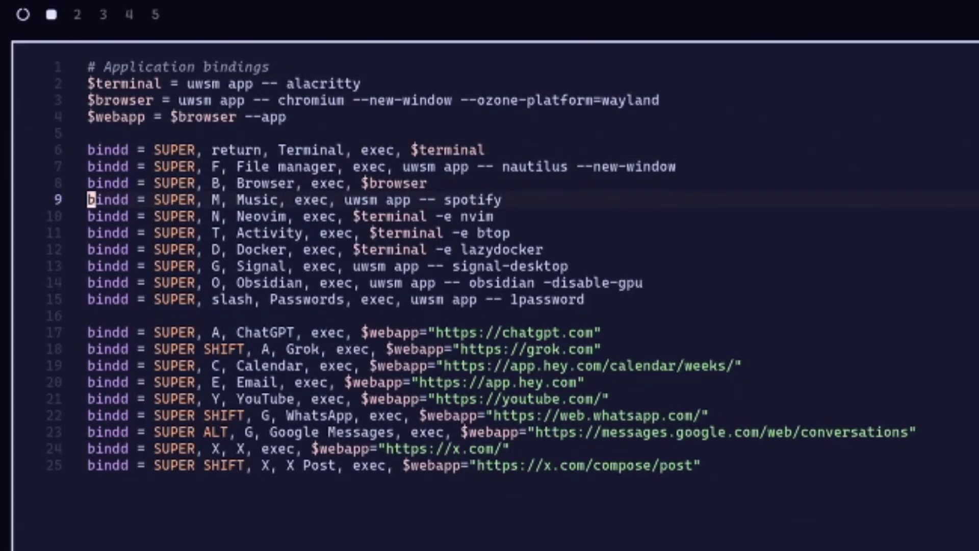
{"action": "key", "text": "k"}
{"action": "key", "text": "k"}
{"action": "key", "text": "k"}
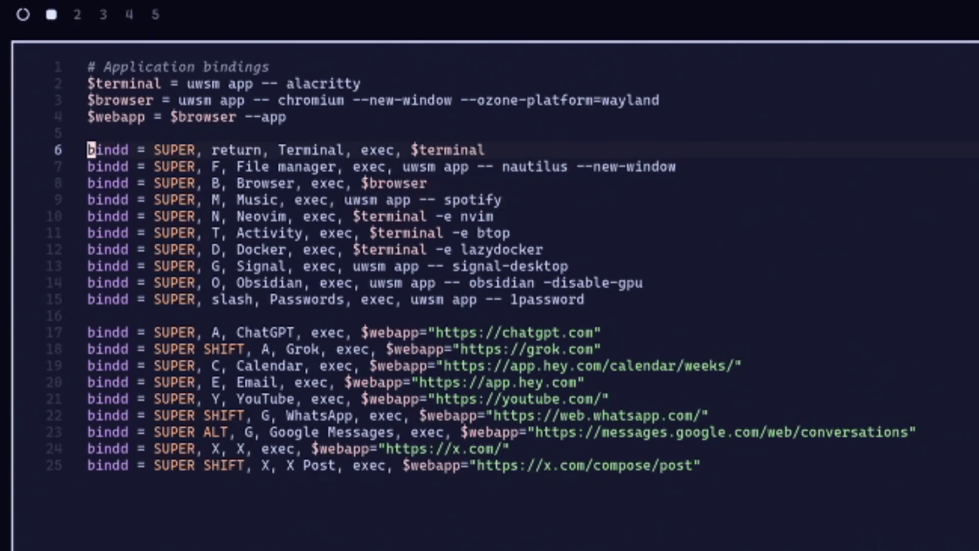
{"action": "key", "text": "j"}
{"action": "key", "text": "j"}
{"action": "key", "text": "j"}
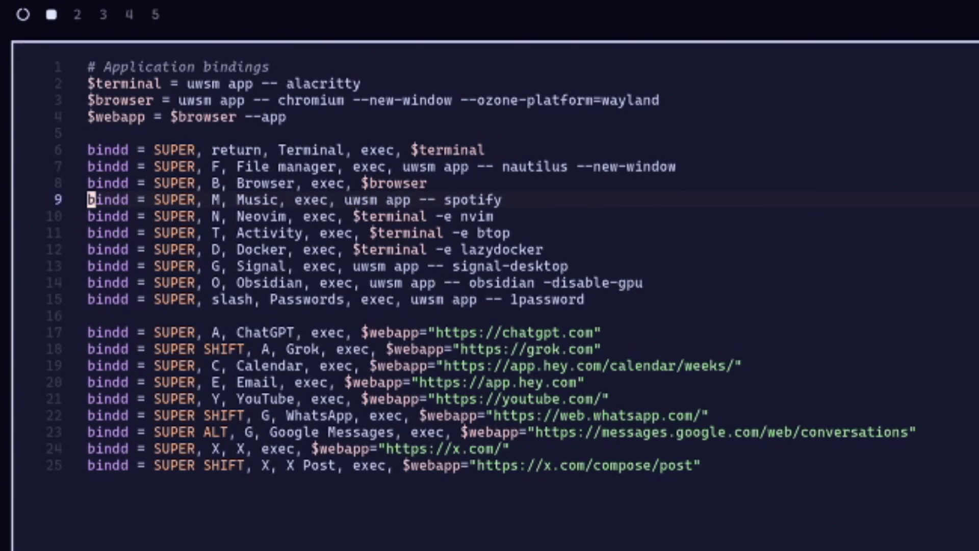
{"action": "key", "text": "j"}
{"action": "key", "text": "j"}
{"action": "key", "text": "j"}
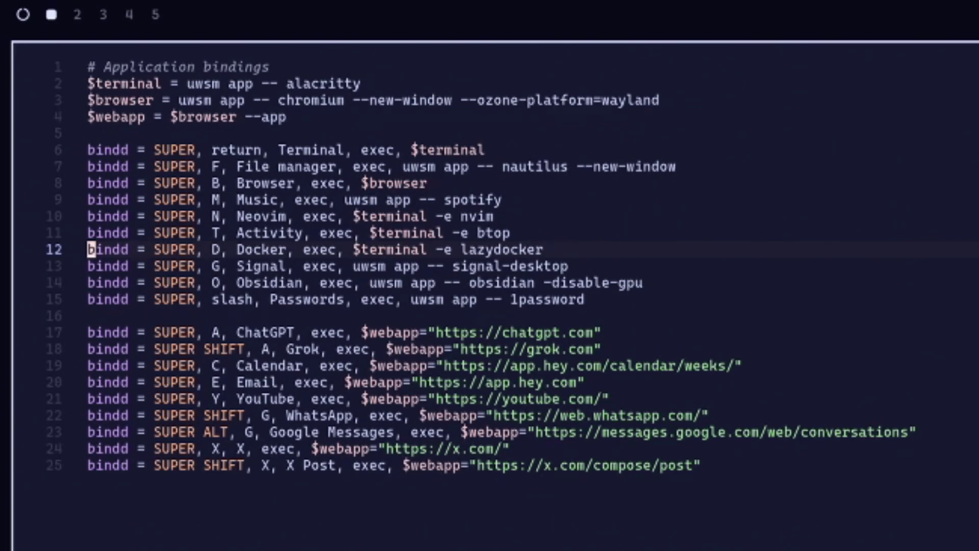
{"action": "key", "text": "j"}
{"action": "key", "text": "j"}
{"action": "key", "text": "l"}
{"action": "key", "text": "l"}
{"action": "key", "text": "l"}
{"action": "key", "text": "l"}
{"action": "key", "text": "l"}
{"action": "key", "text": "l"}
{"action": "key", "text": "l"}
{"action": "key", "text": "l"}
{"action": "key", "text": "l"}
{"action": "key", "text": "l"}
{"action": "key", "text": "l"}
{"action": "key", "text": "l"}
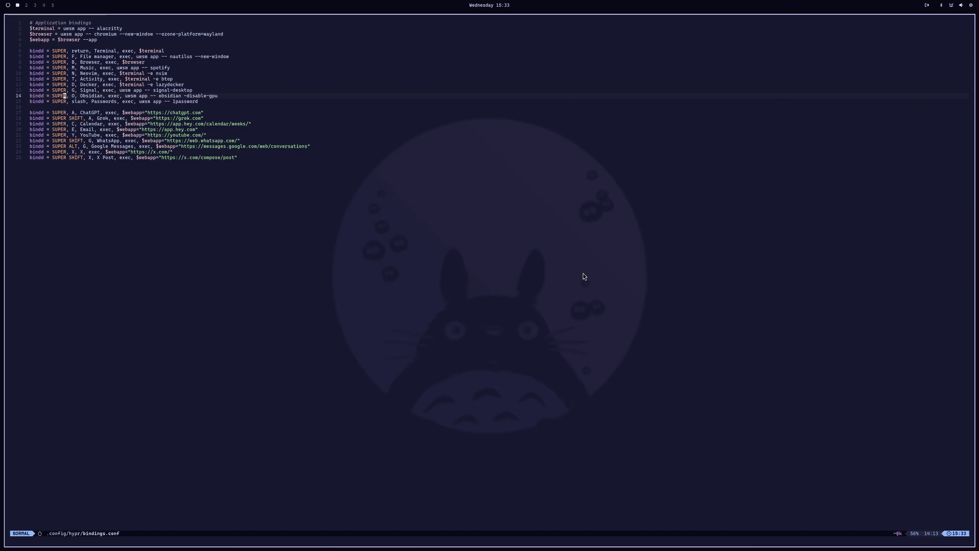
Step: Close the Neovim window showing bindings.conf with Super+W, leaving it unedited
{"action": "key", "text": "super+w"}
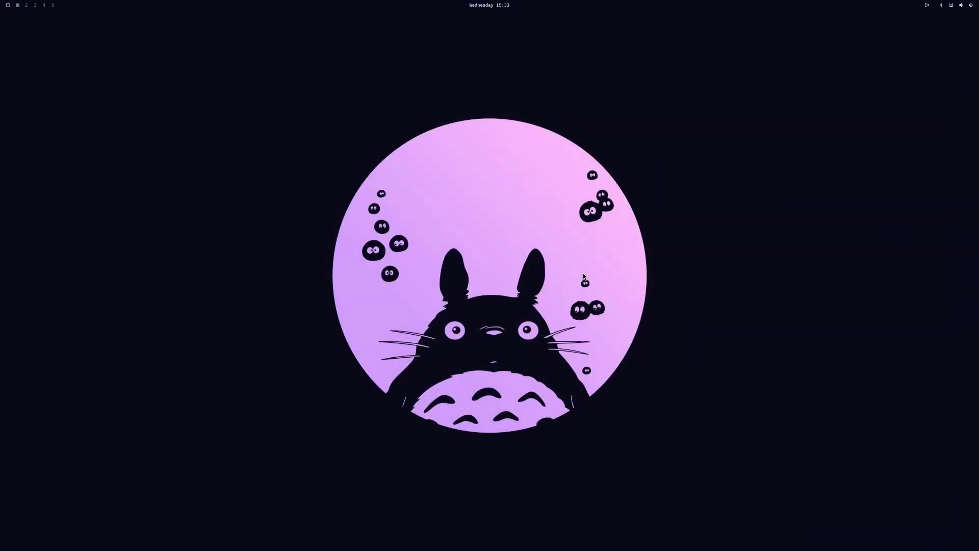